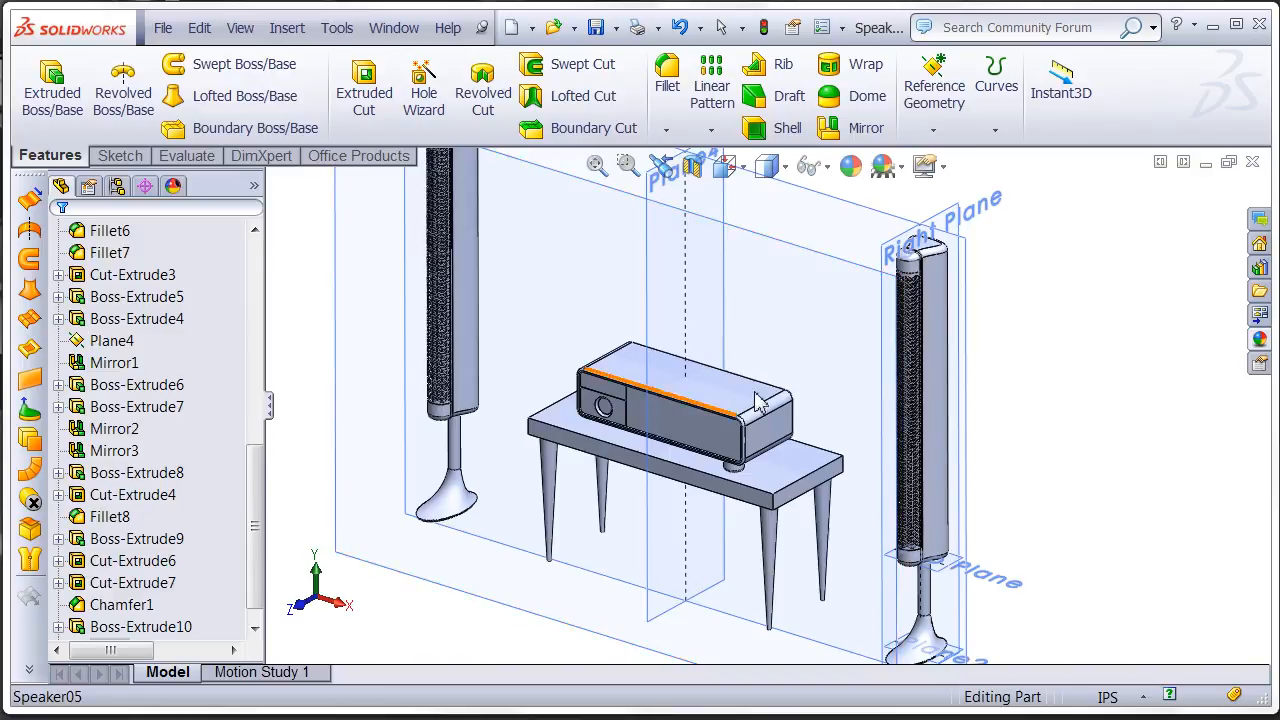
- Try to mirror the receiver's foot as a body about the Front Plane, clearing the preselected Fillet9 feature
mouse_move(745, 436)
ctrl+middle_down()
mouse_move(785, 428)
mouse_move(750, 460)
ctrl+middle_up()
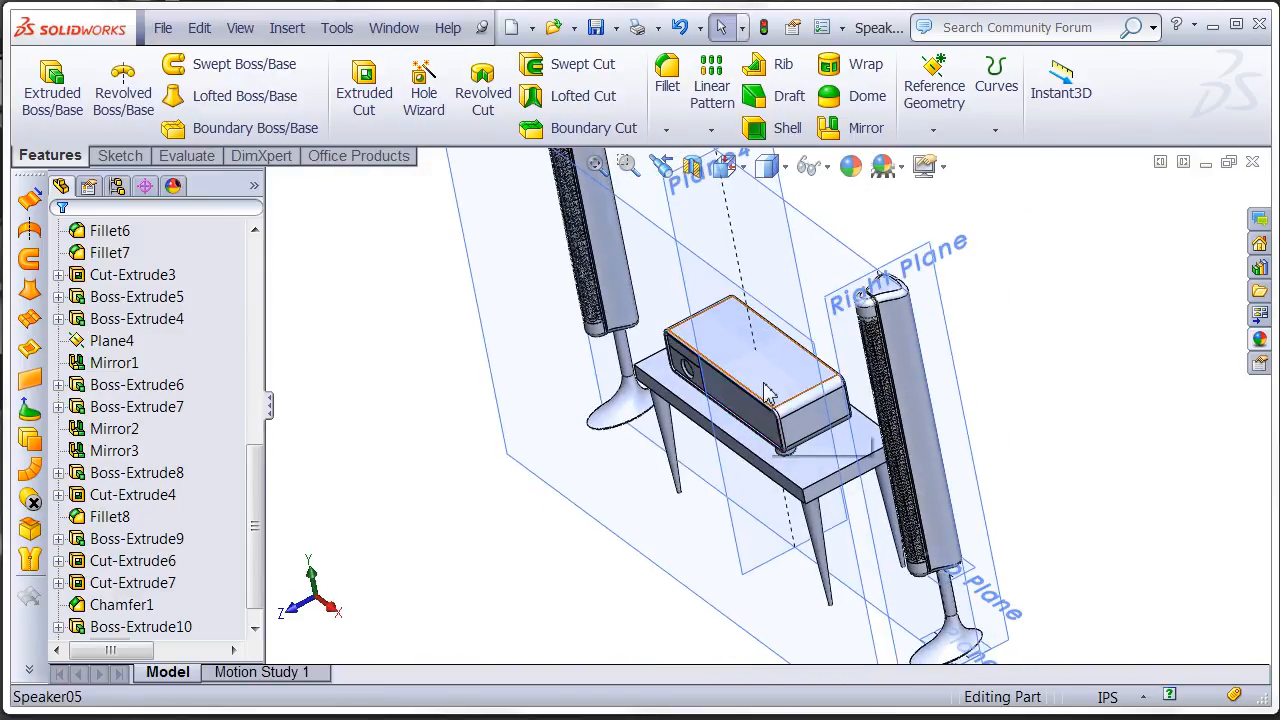
ctrl+middle_drag(723, 365, 684, 367)
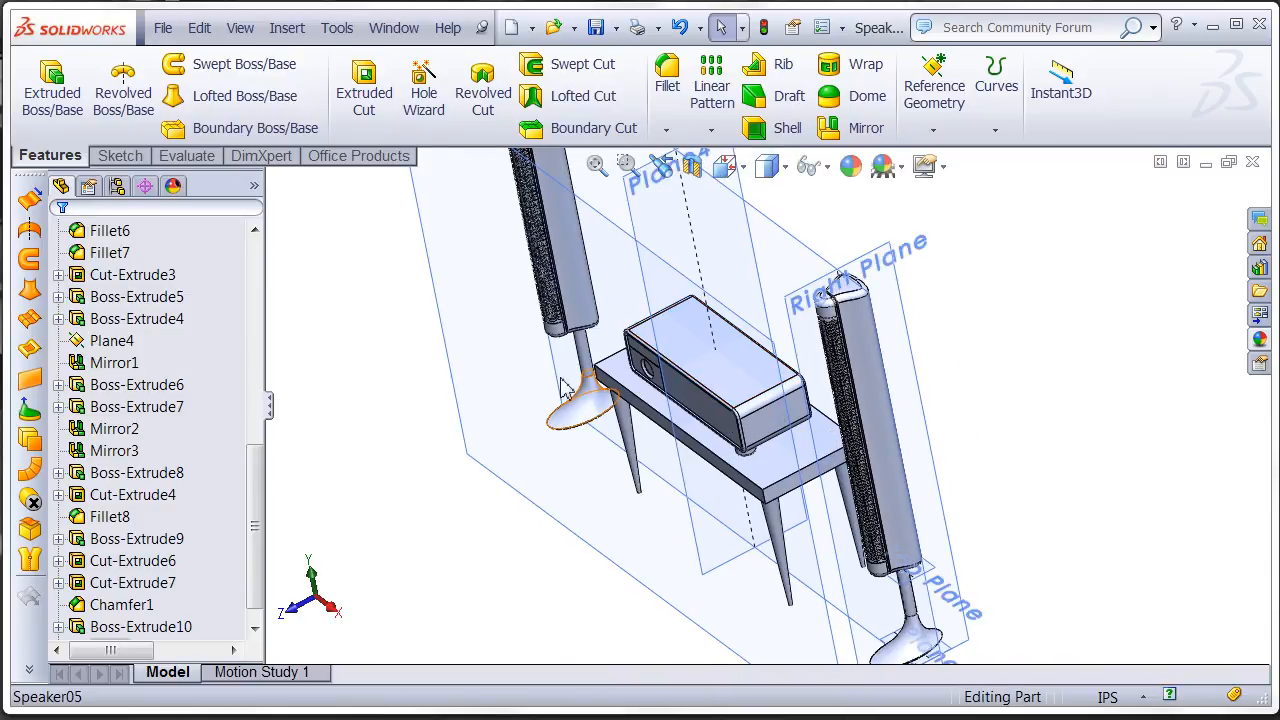
click(855, 127)
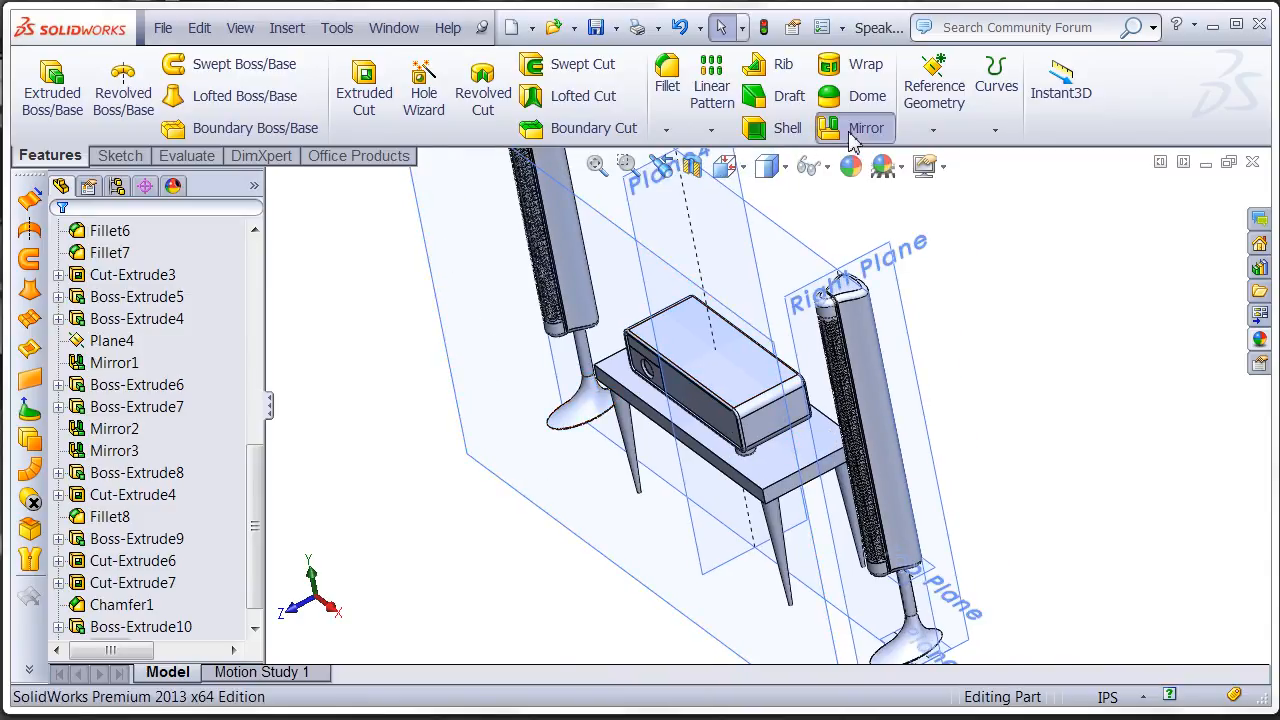
click(788, 270)
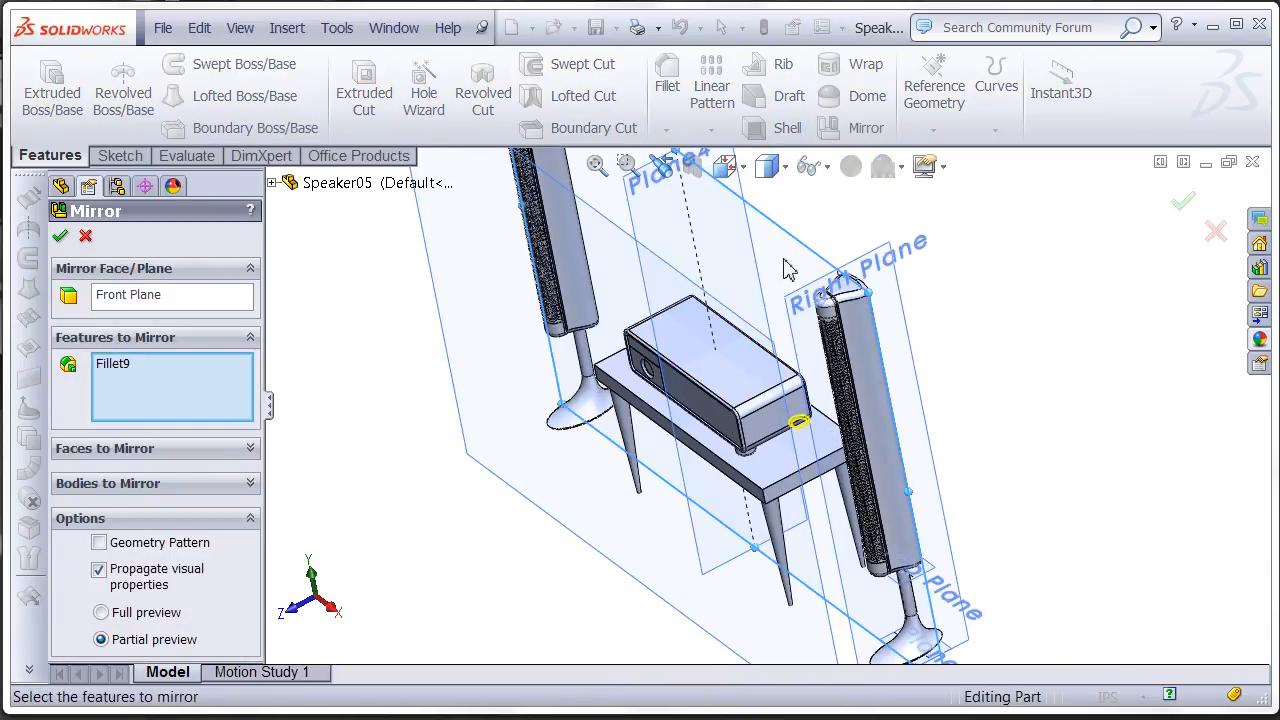
ctrl+middle_drag(766, 408, 778, 358)
right_click(204, 379)
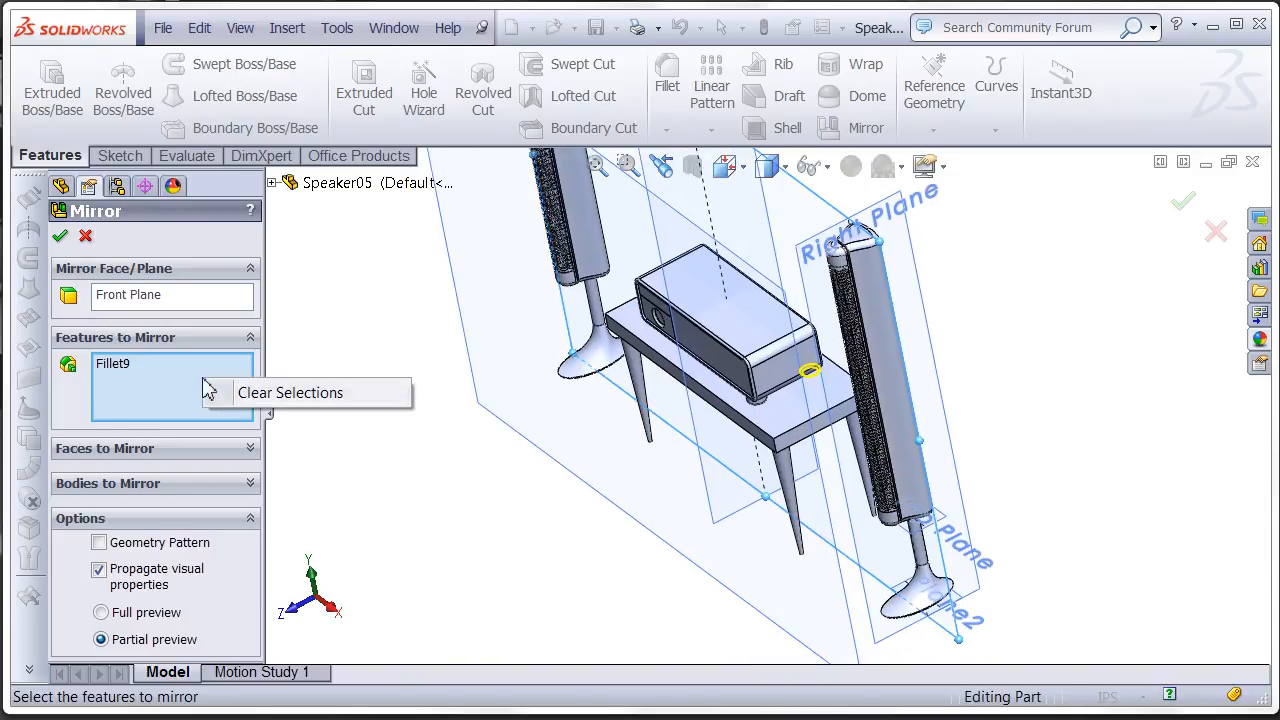
click(250, 396)
click(143, 490)
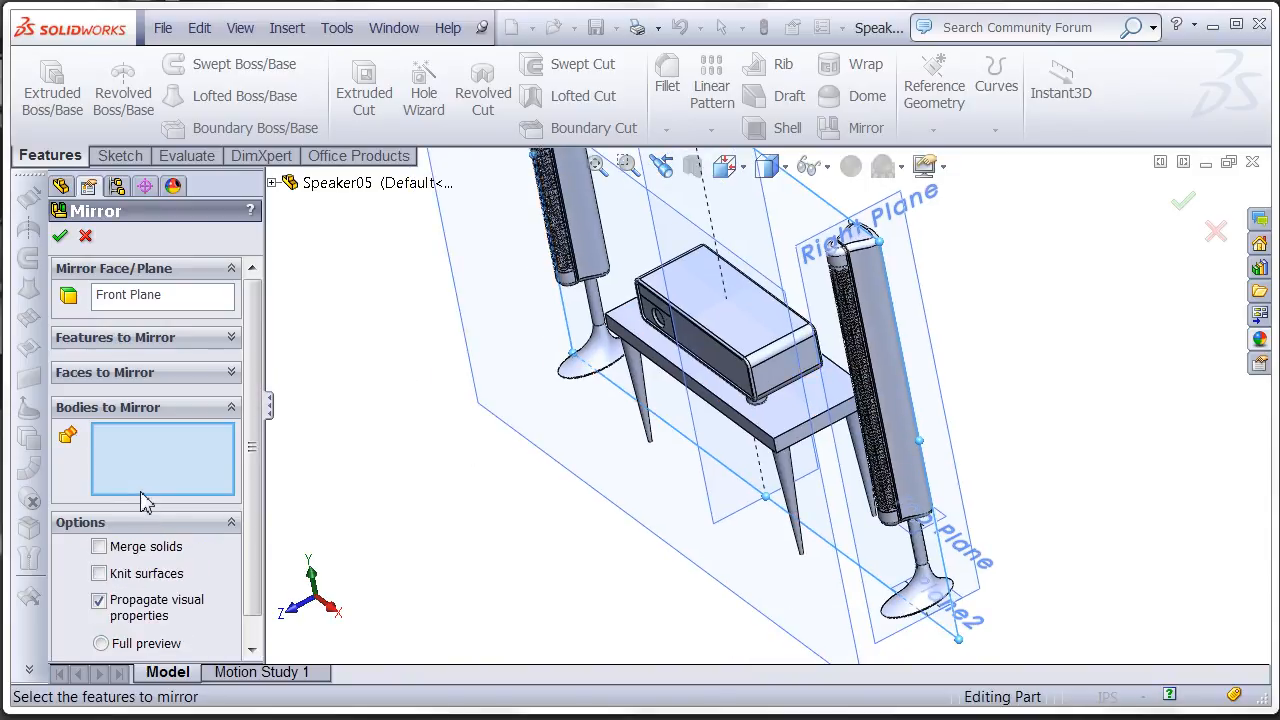
scroll(785, 428, down, 3)
scroll(785, 348, down, 2)
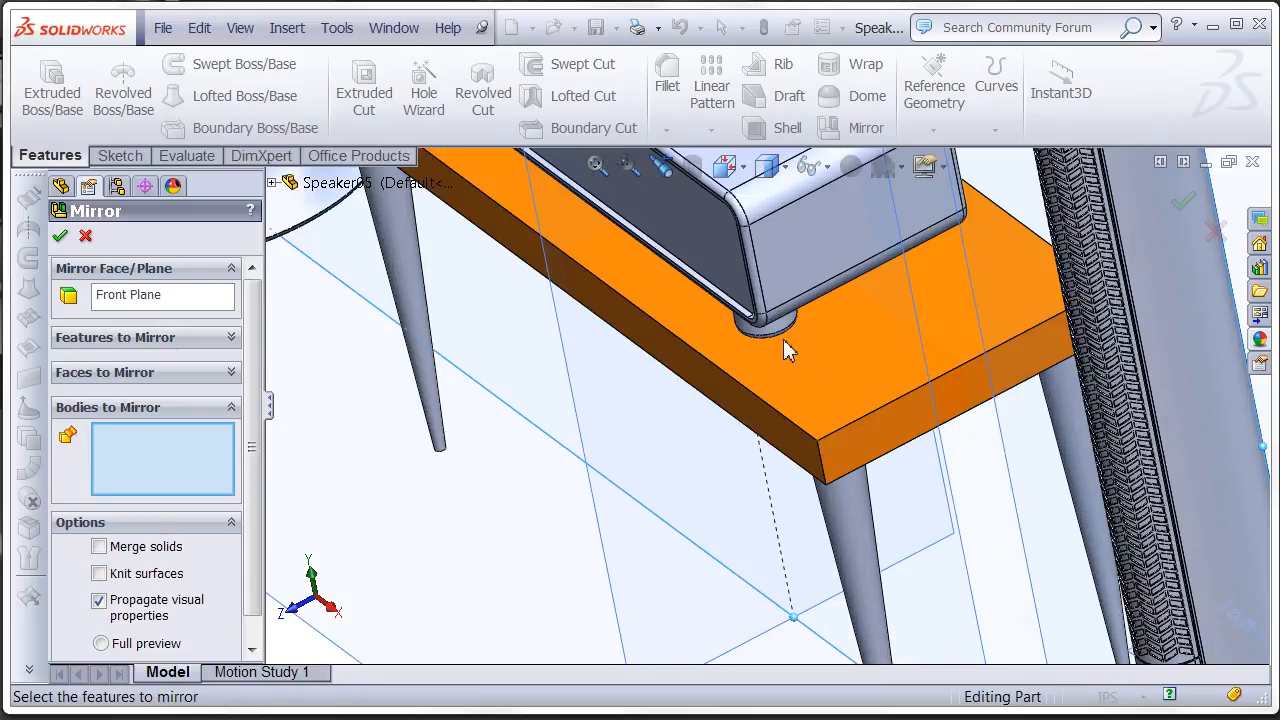
click(787, 335)
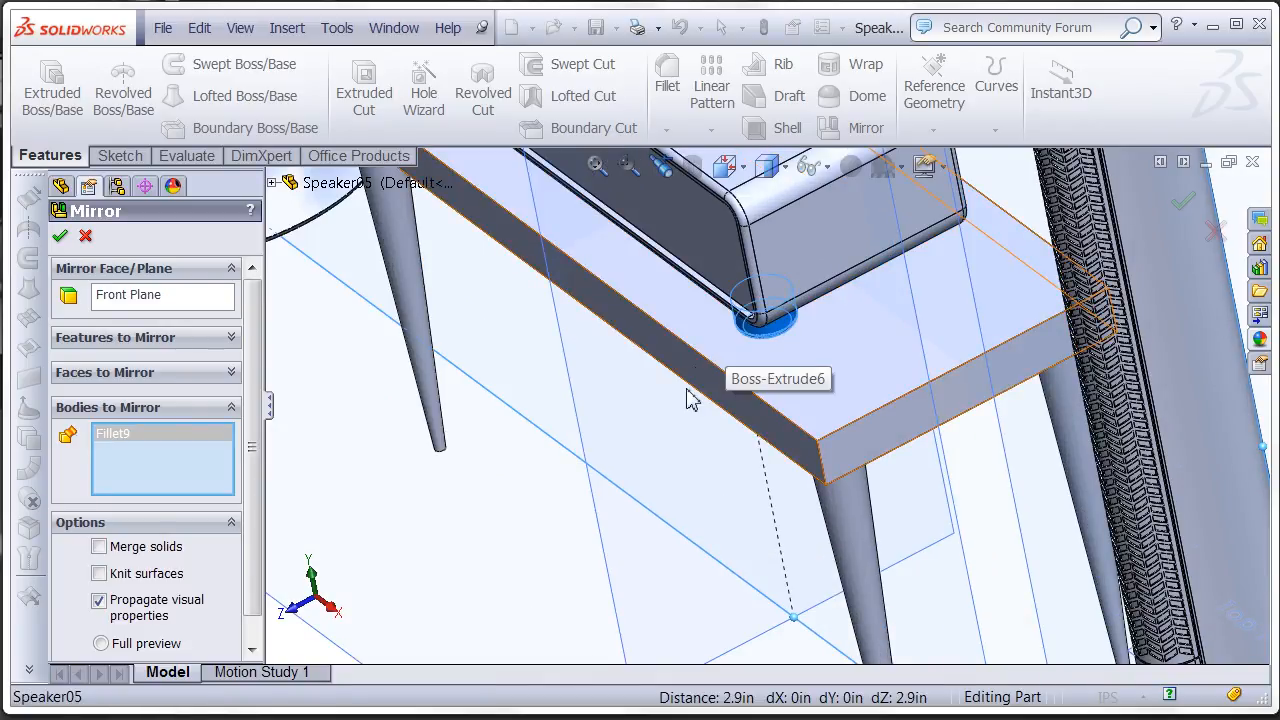
click(61, 240)
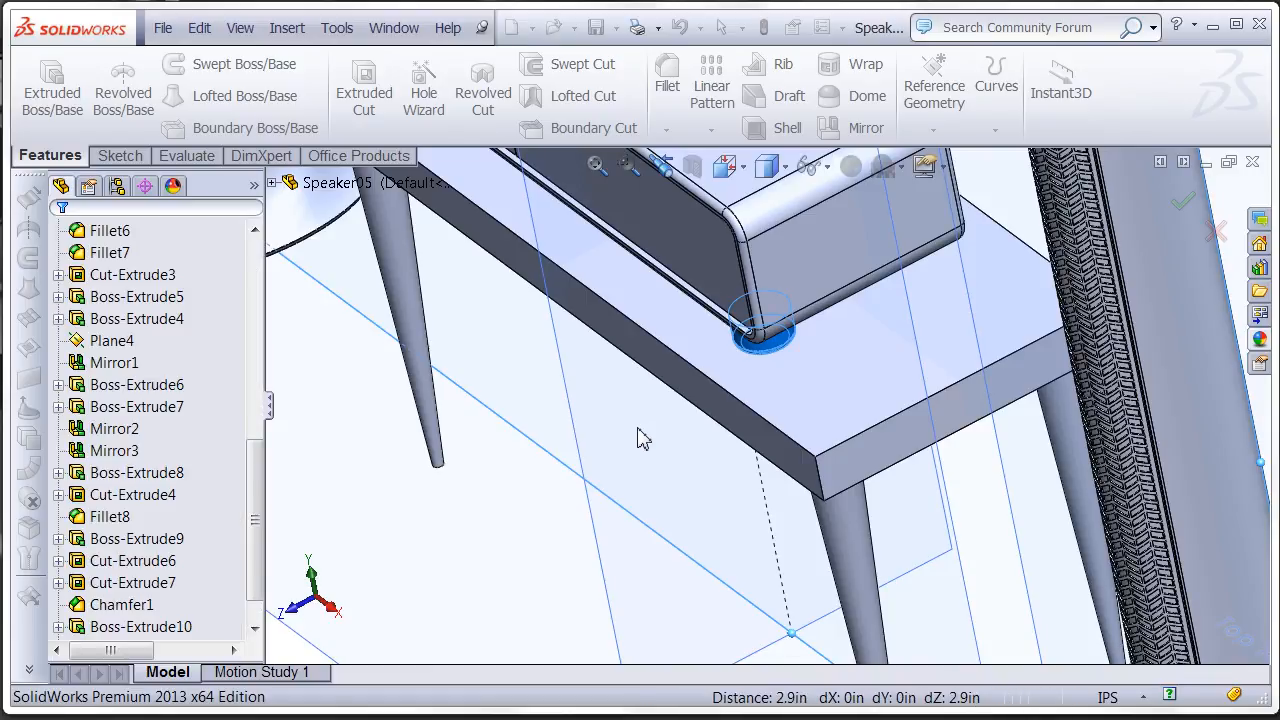
- Delete the last foot mirror feature, Mirror4
middle_drag(645, 457, 712, 305)
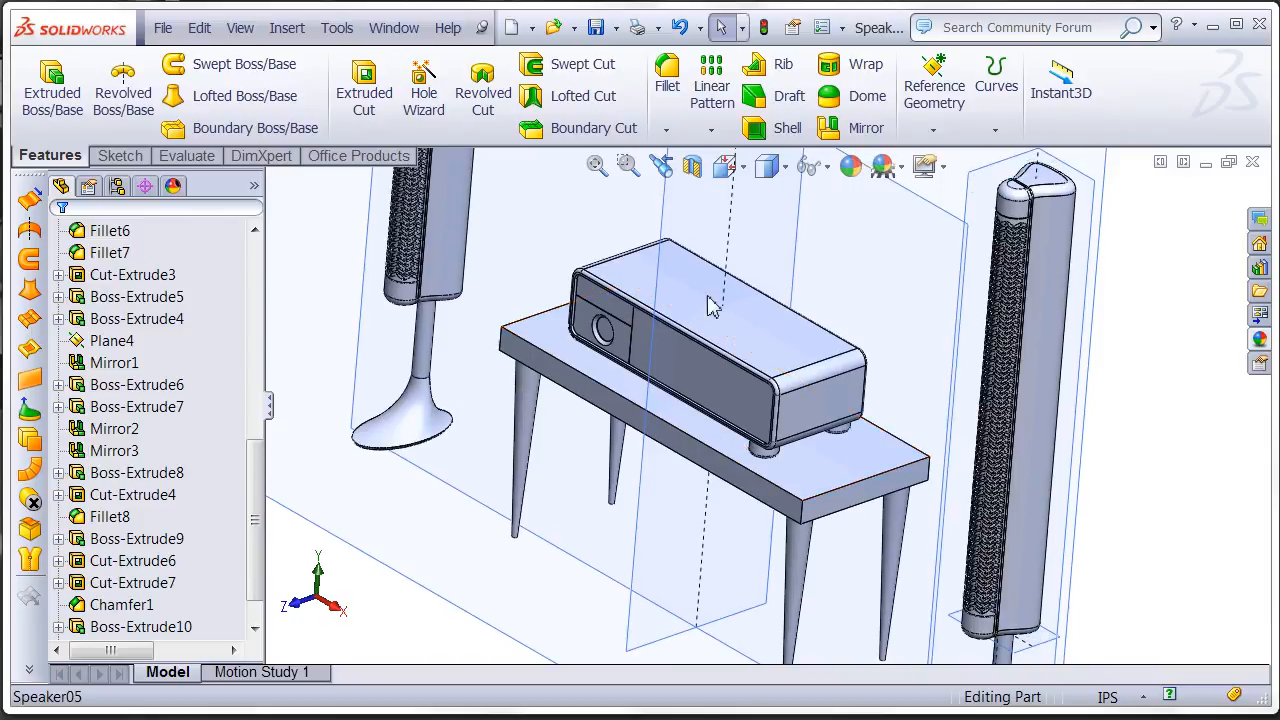
scroll(179, 489, down, 2)
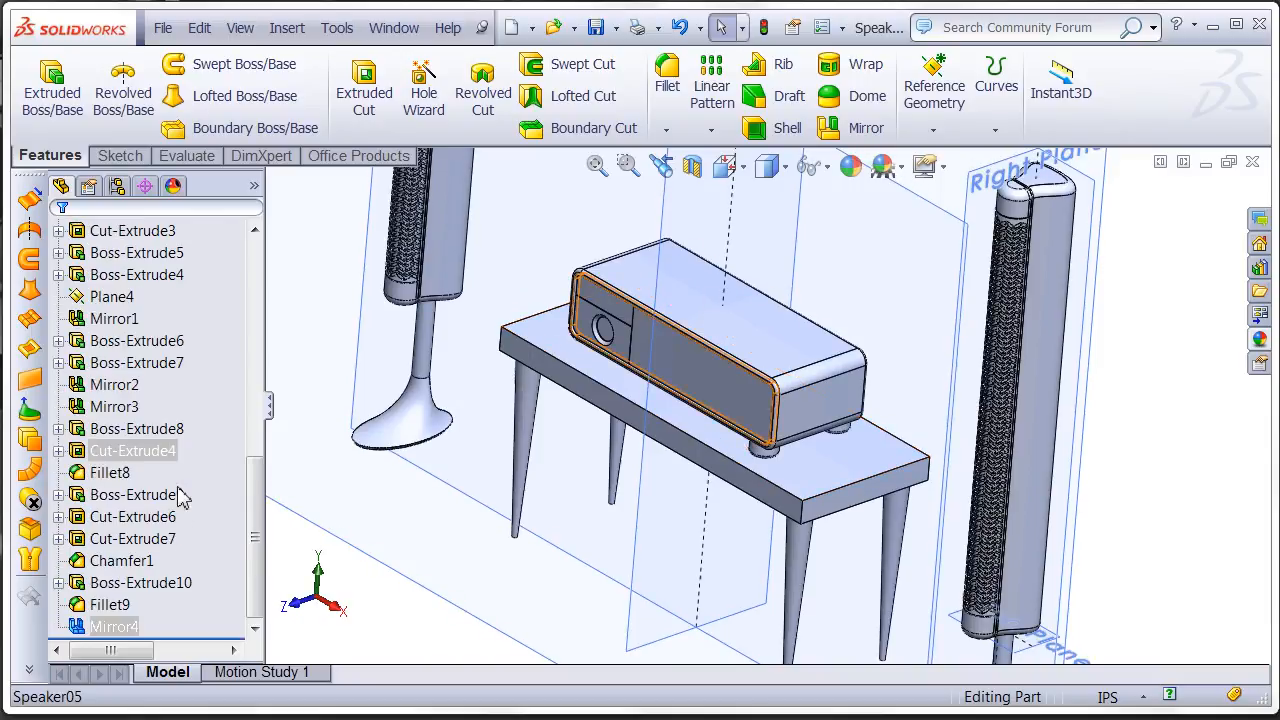
right_click(105, 627)
click(222, 597)
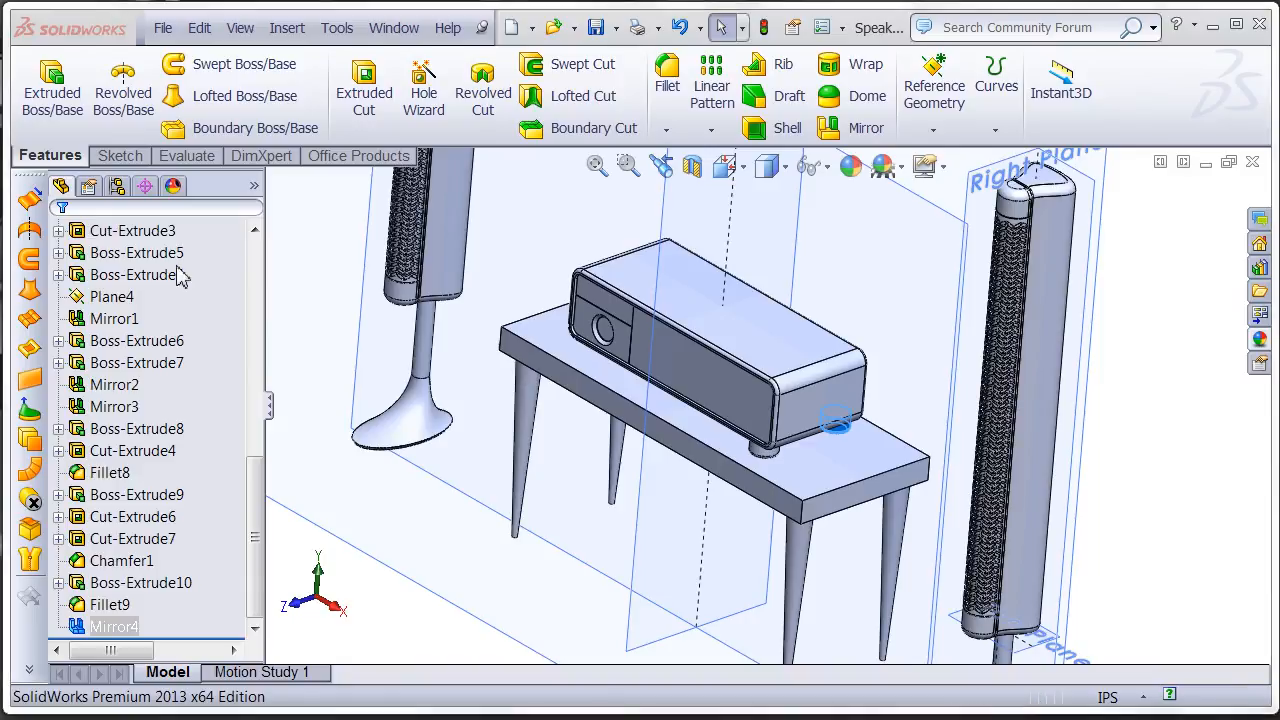
click(727, 354)
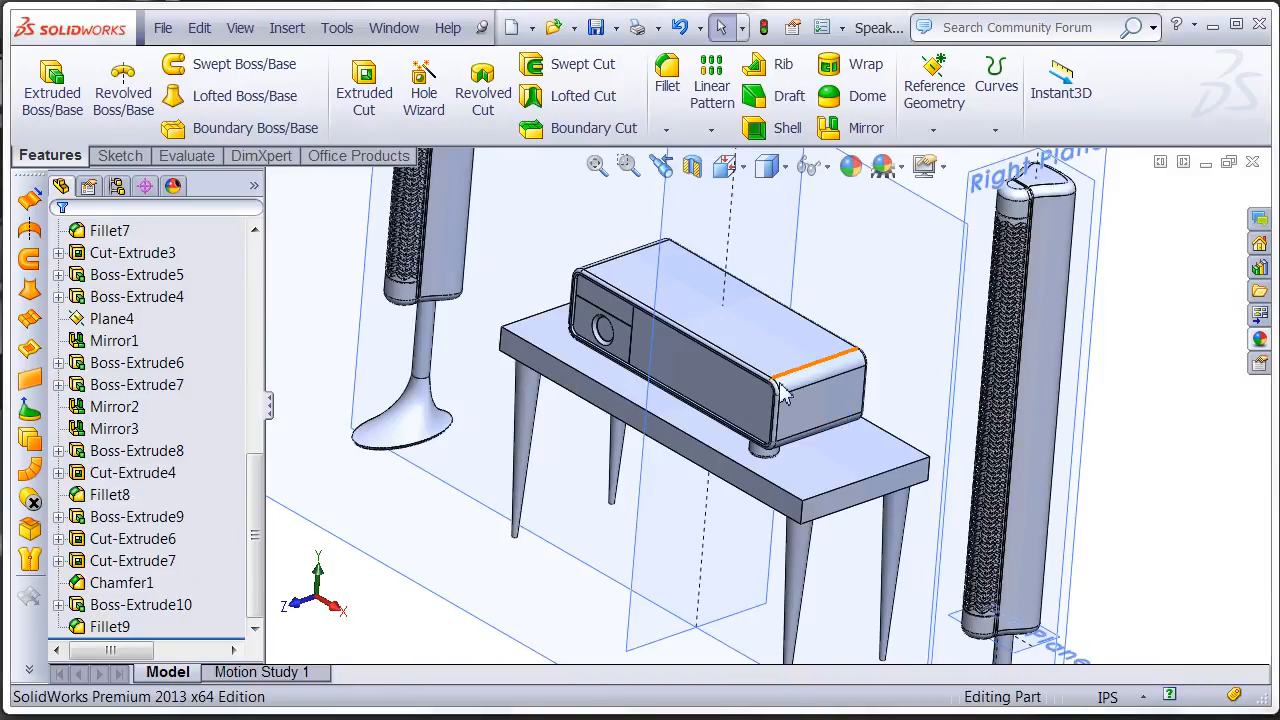
- From the Right view, start a reference plane parallel to the Front Plane, offset about 0.87 in toward the receiver's front
ctrl+middle_drag(700, 380, 655, 402)
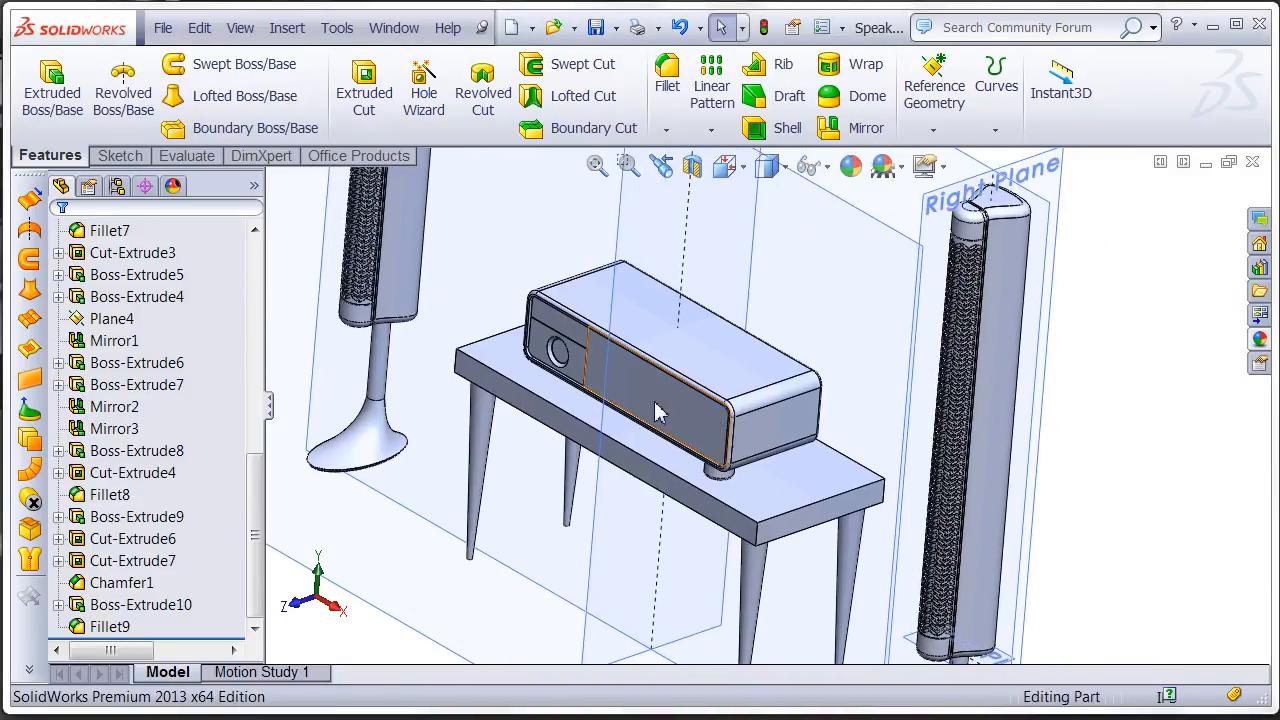
click(730, 168)
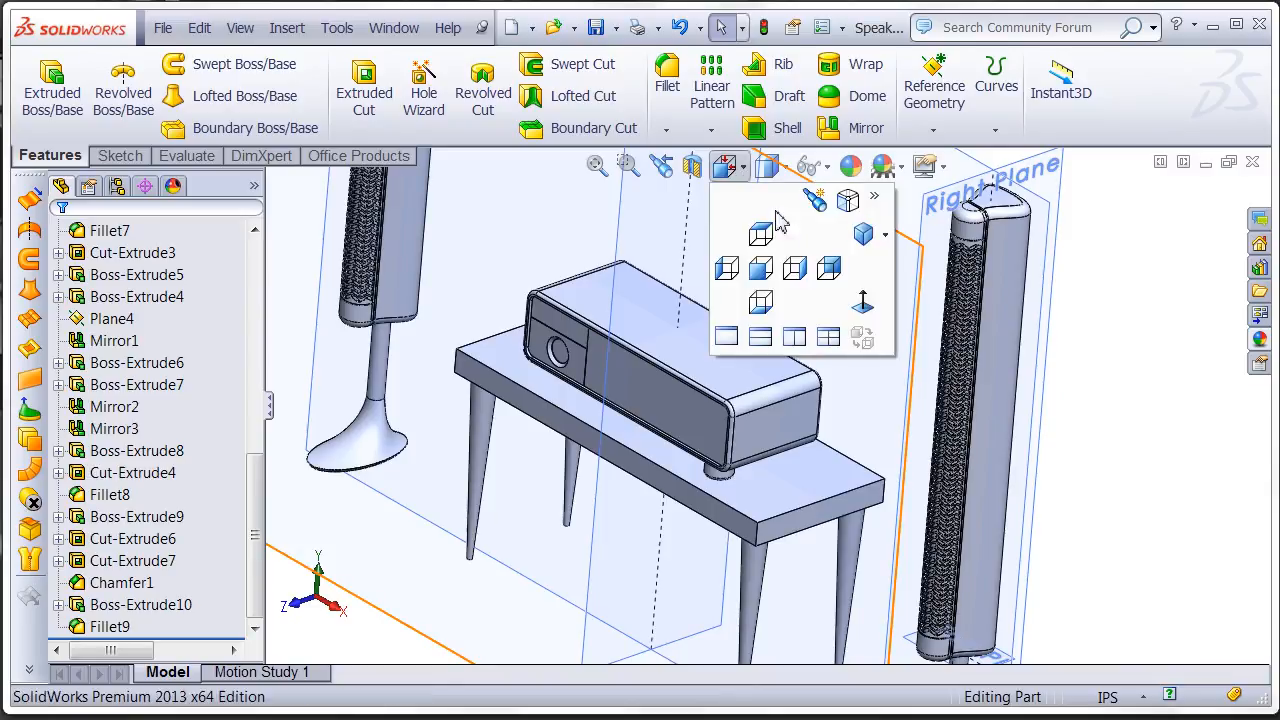
click(797, 270)
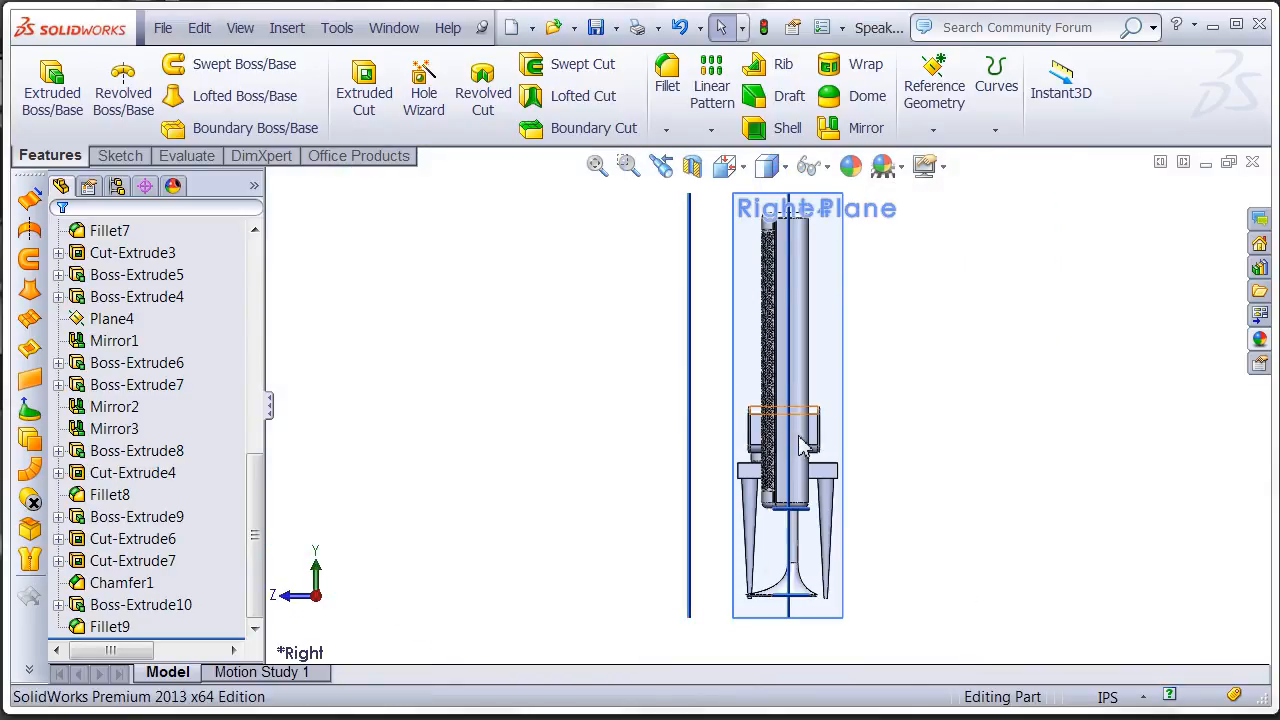
scroll(800, 445, down, 1)
scroll(800, 560, down, 1)
scroll(830, 490, down, 1)
ctrl+middle_drag(815, 418, 811, 460)
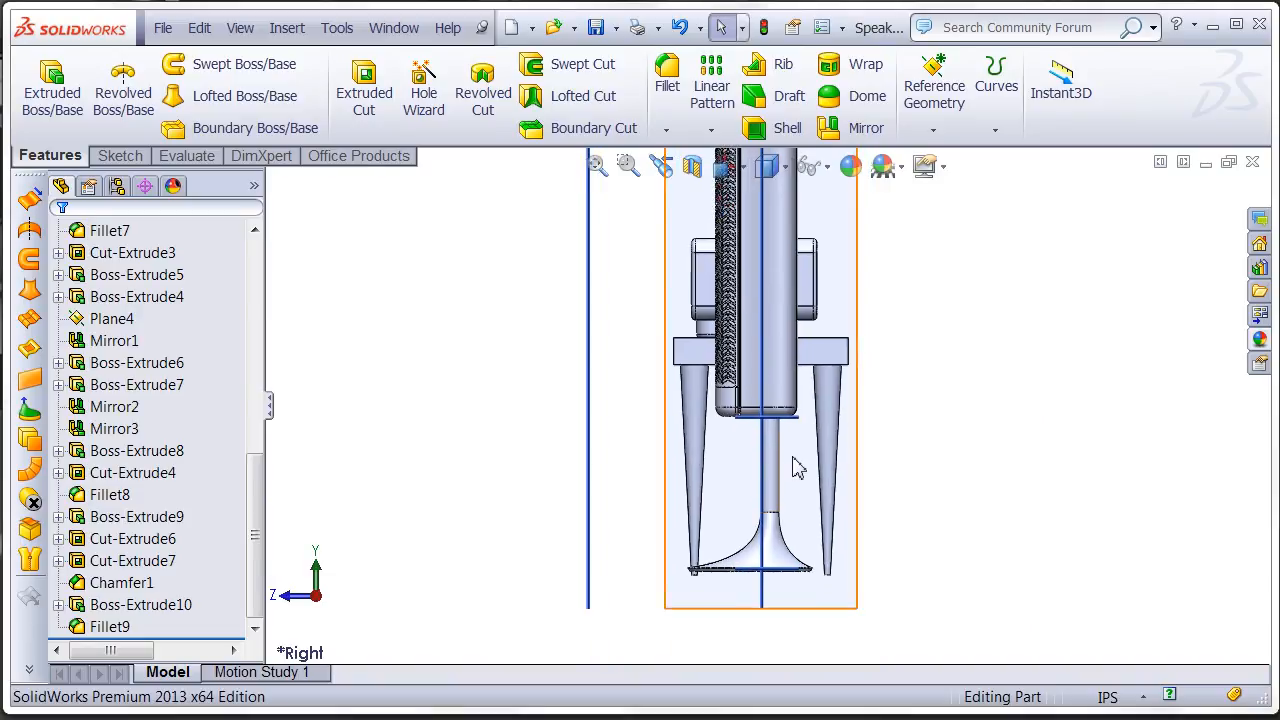
click(768, 610)
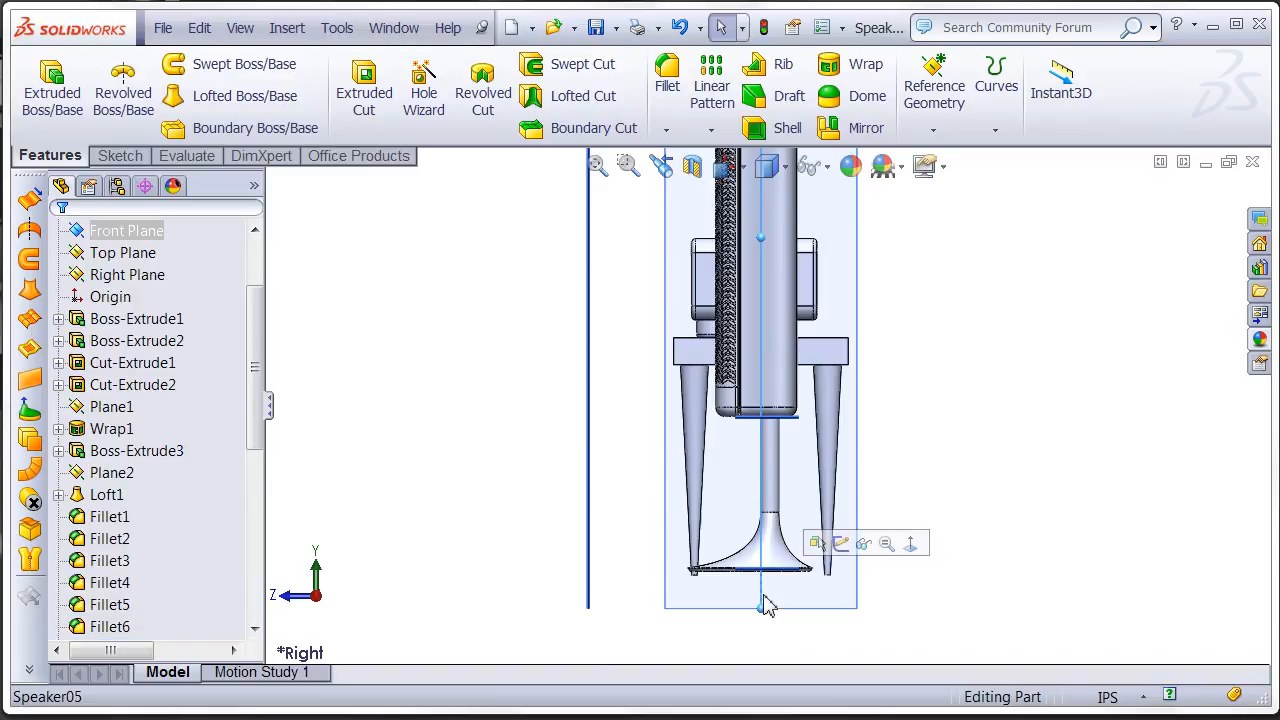
mouse_move(738, 600)
ctrl+mouse_down()
mouse_move(706, 606)
mouse_move(731, 583)
mouse_move(760, 581)
mouse_move(754, 596)
ctrl+mouse_up()
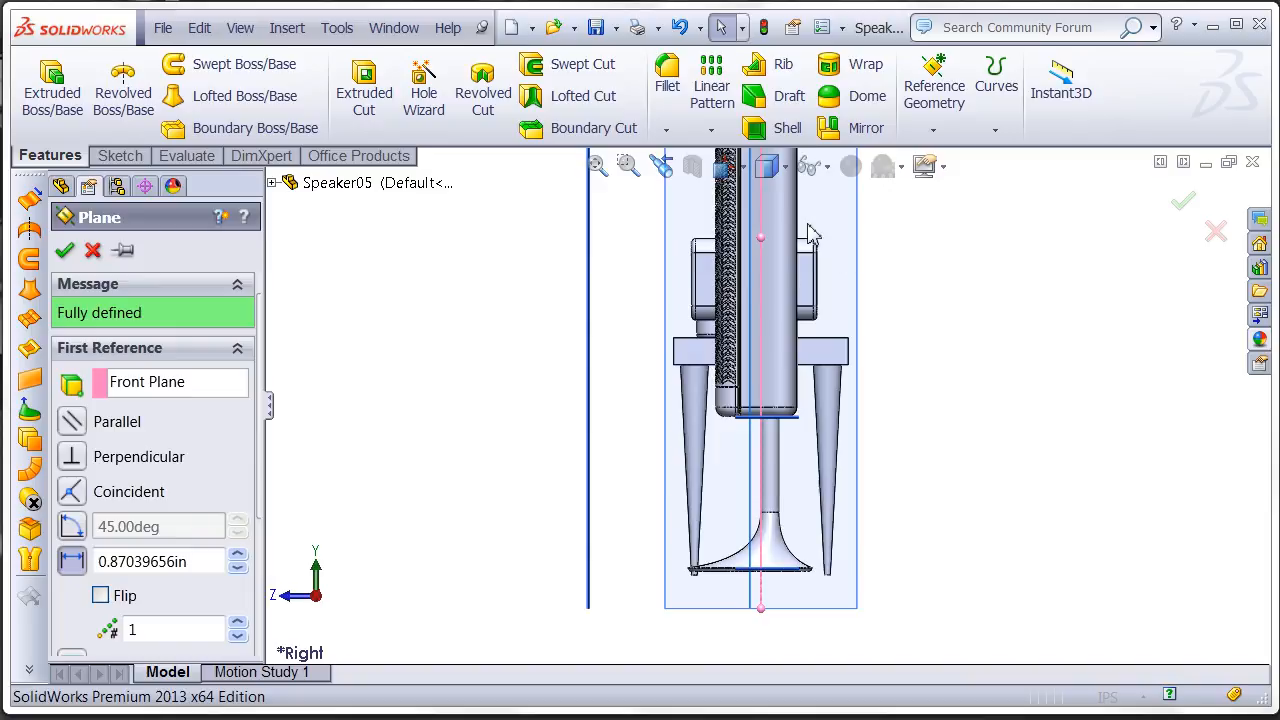
- Set the new plane's offset from the Front Plane to 0.67039656 in and create it
scroll(762, 300, down, 3)
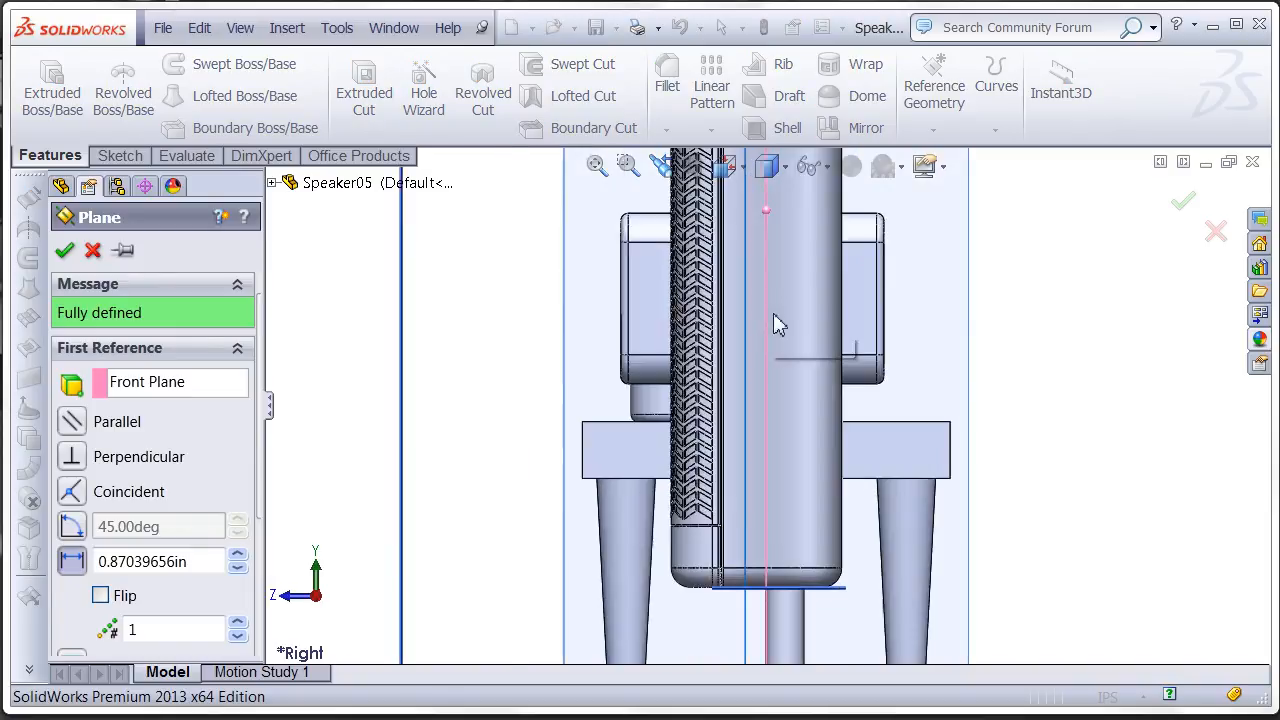
scroll(765, 294, down, 5)
ctrl+middle_drag(791, 459, 797, 573)
scroll(796, 489, down, 1)
ctrl+middle_drag(792, 447, 885, 479)
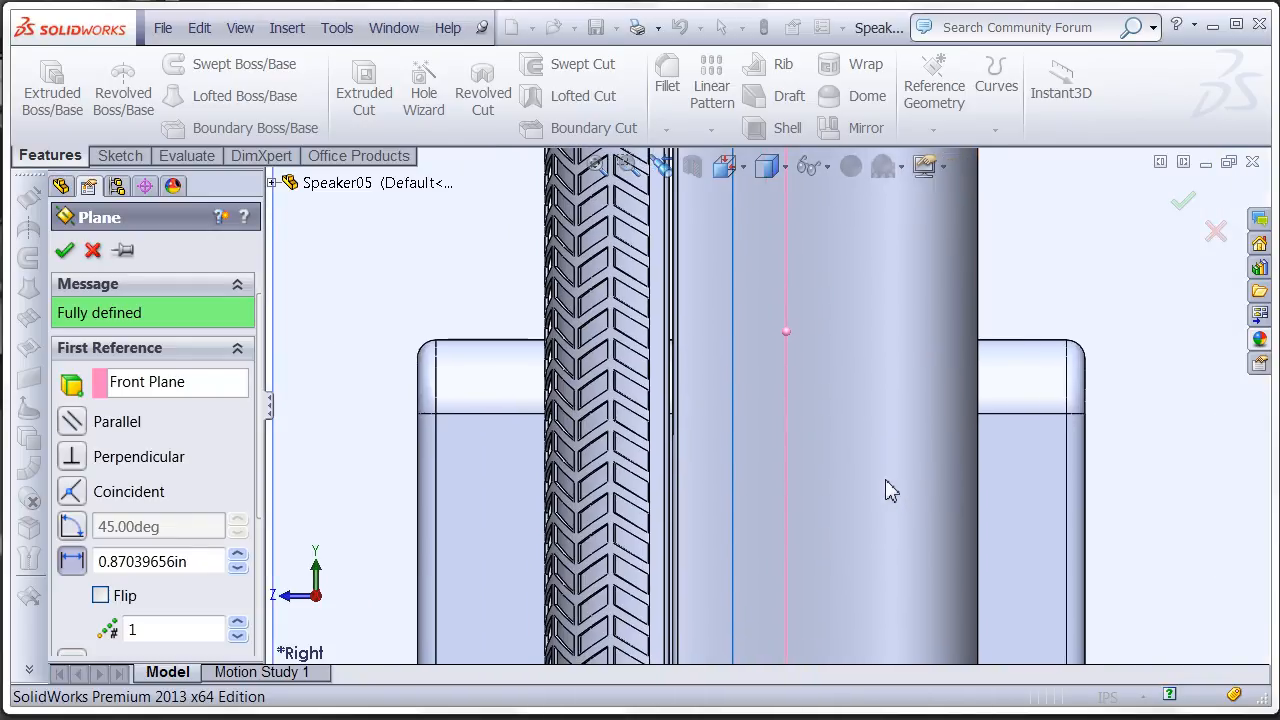
click(238, 568)
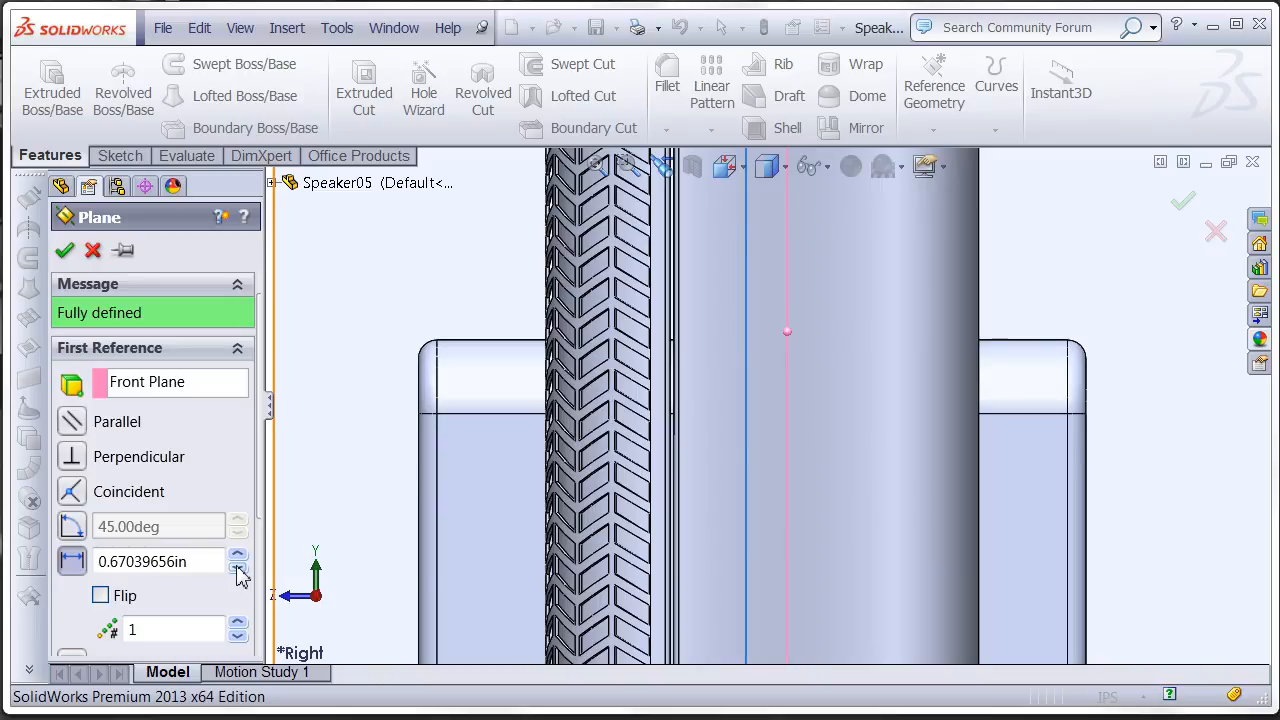
click(64, 253)
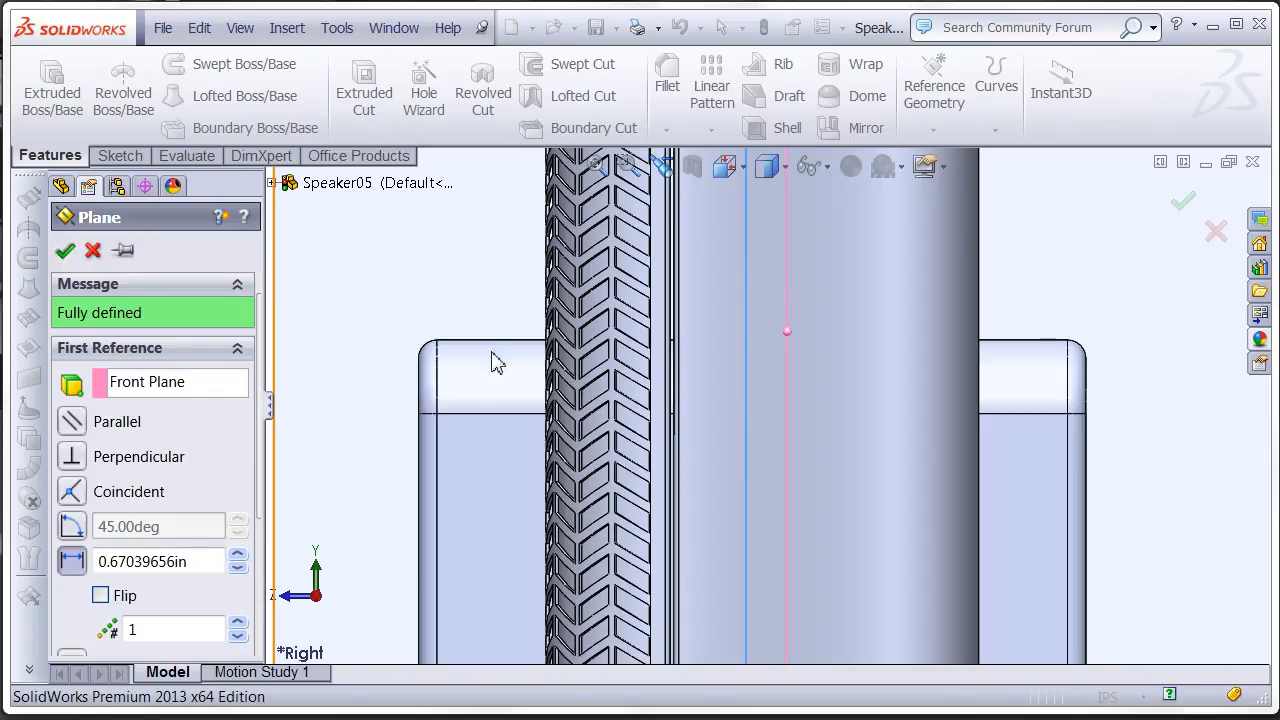
- Mirror the receiver's foot body about the new Plane5
key(z)
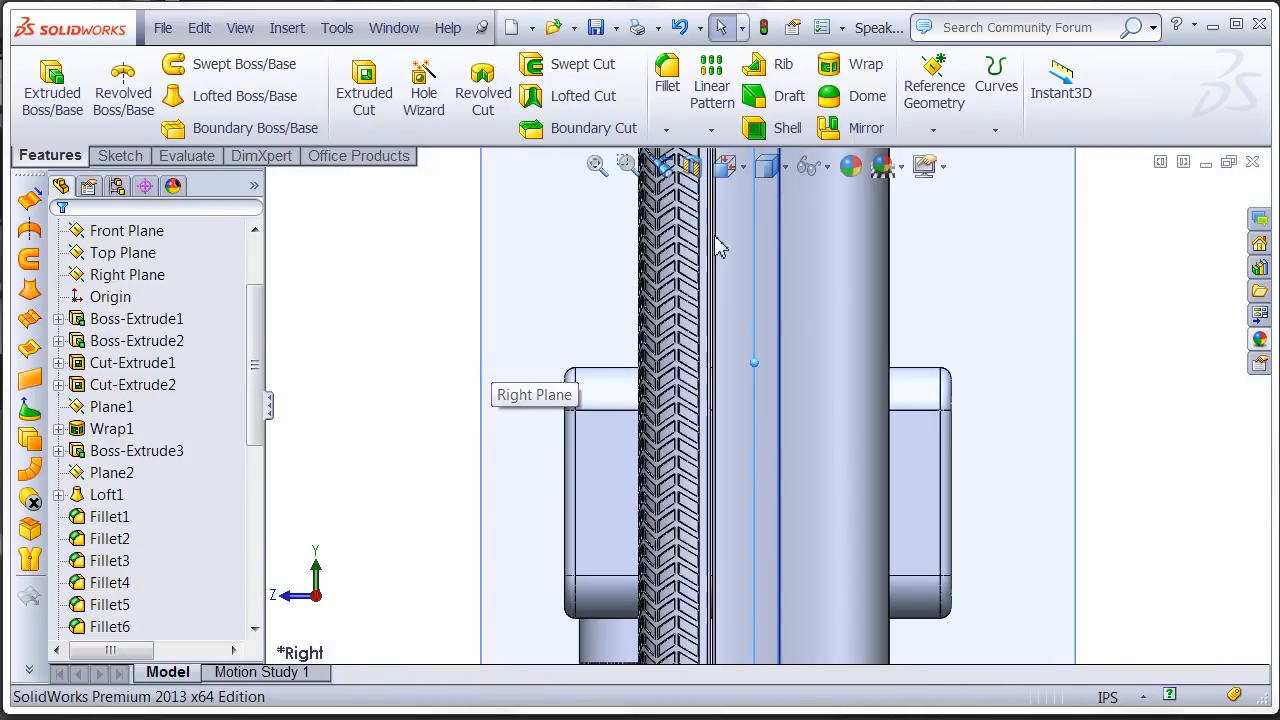
click(831, 125)
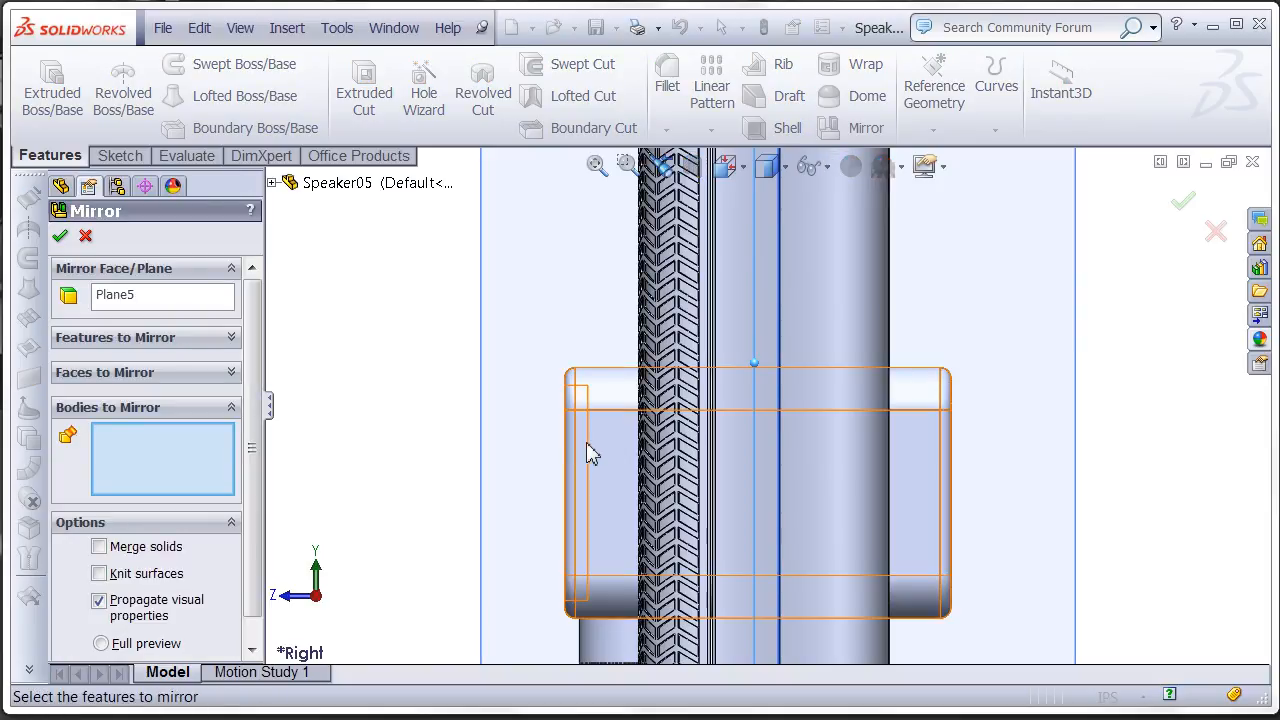
click(612, 645)
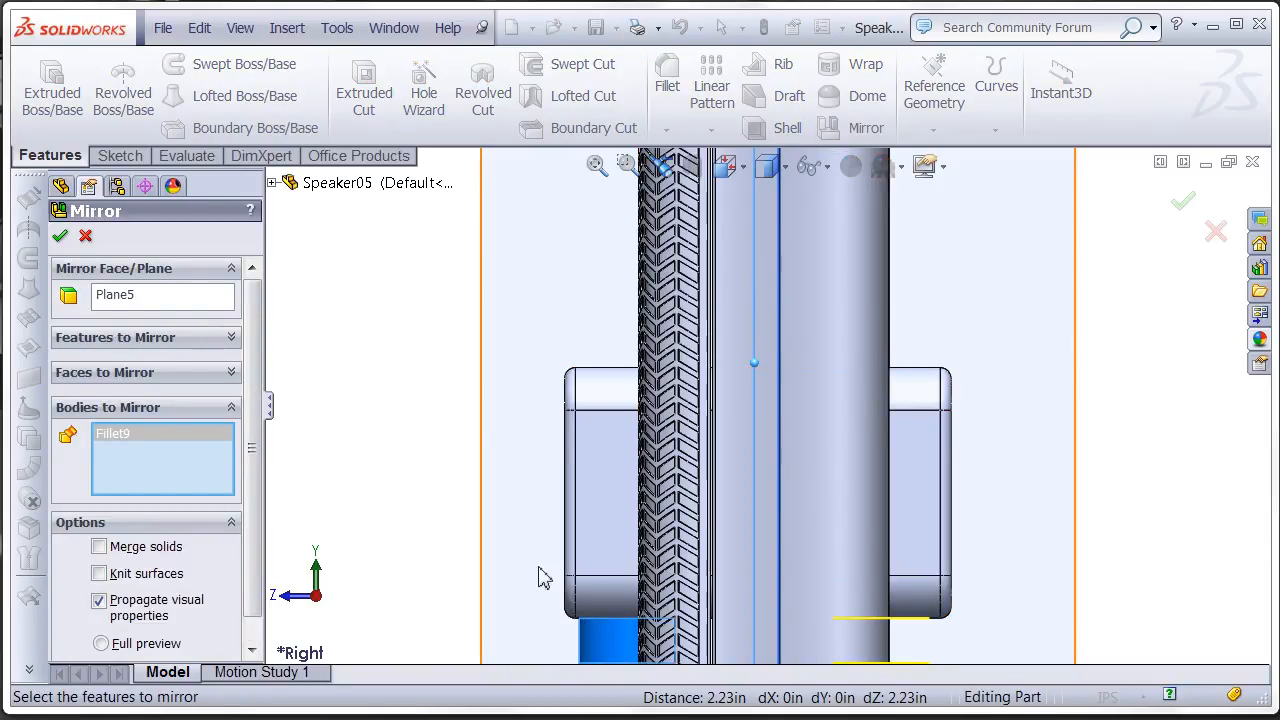
click(60, 237)
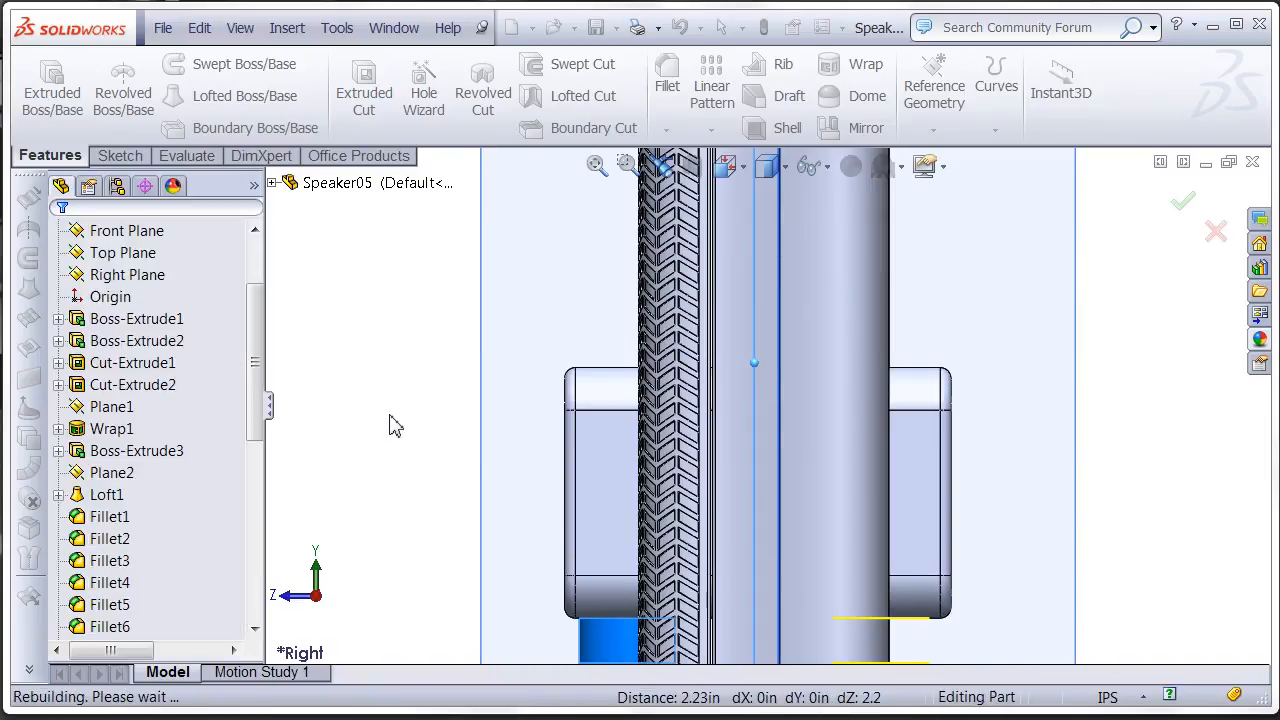
- From the Front view, create a reference plane offset about 0.87 in from Plane4 toward the receiver's feet
ctrl+middle_drag(460, 432, 617, 431)
scroll(614, 436, up, 3)
ctrl+middle_drag(412, 386, 690, 492)
scroll(706, 466, up, 2)
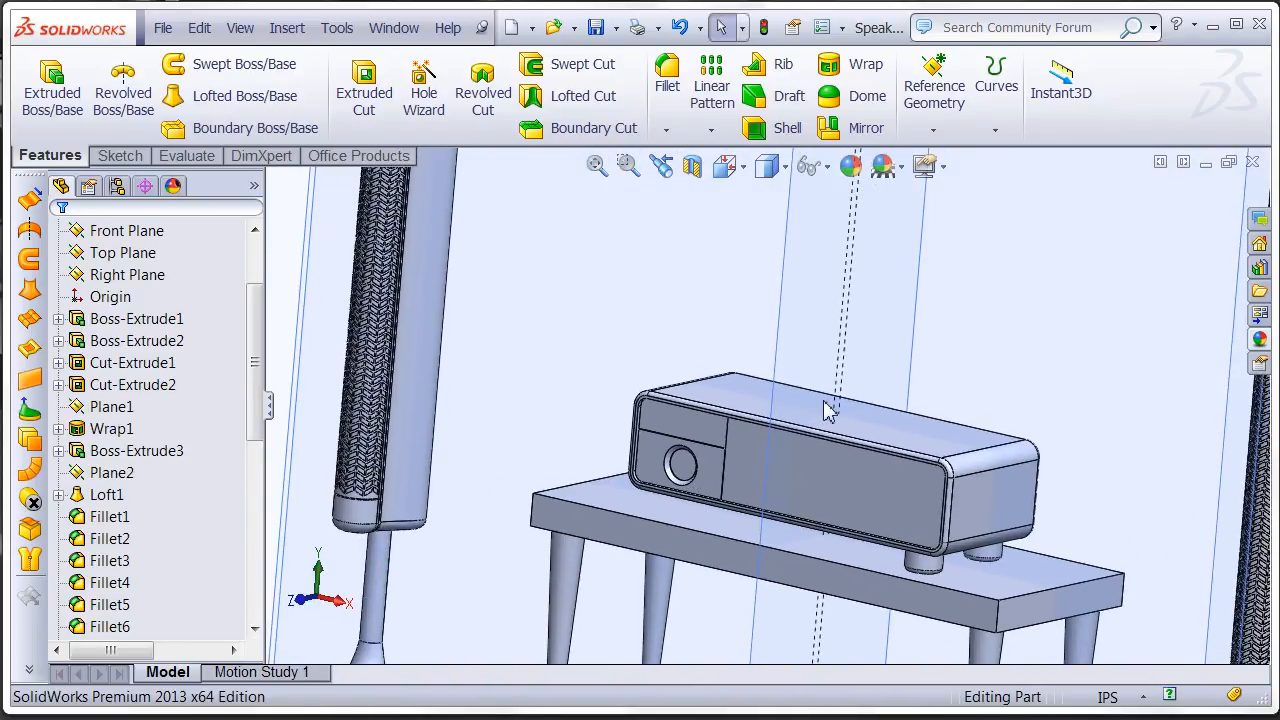
scroll(825, 455, up, 3)
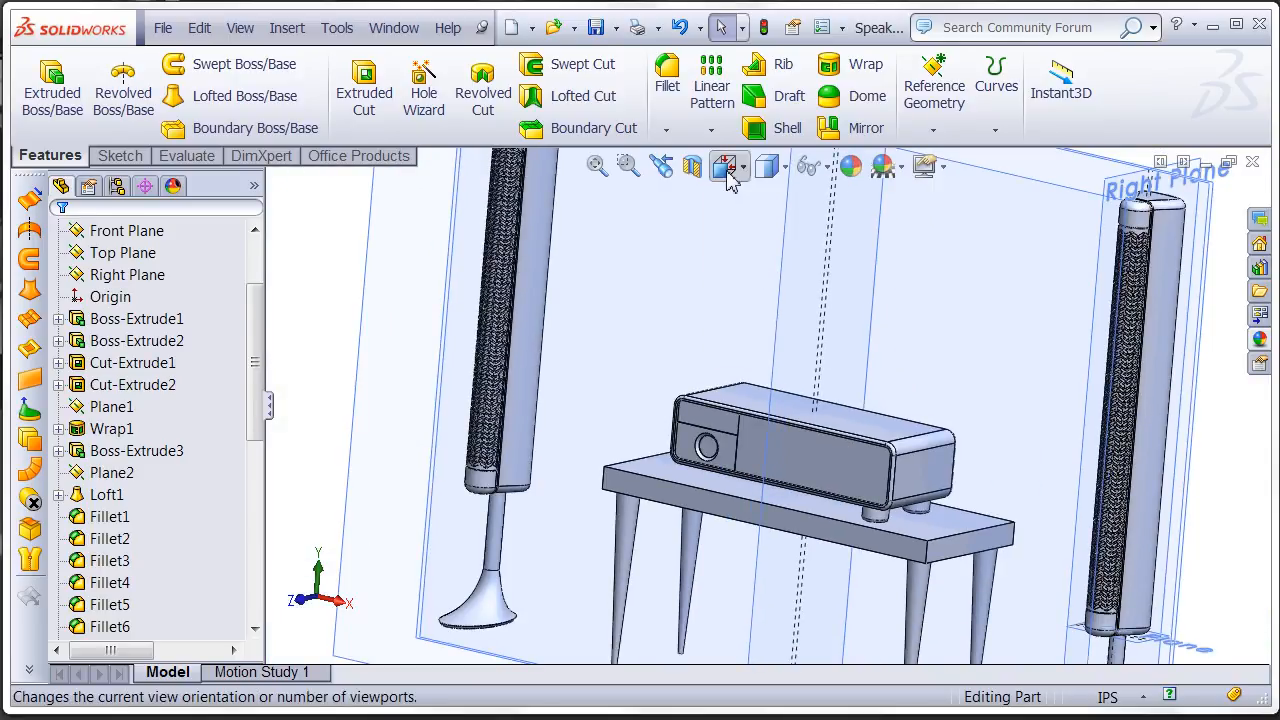
click(726, 166)
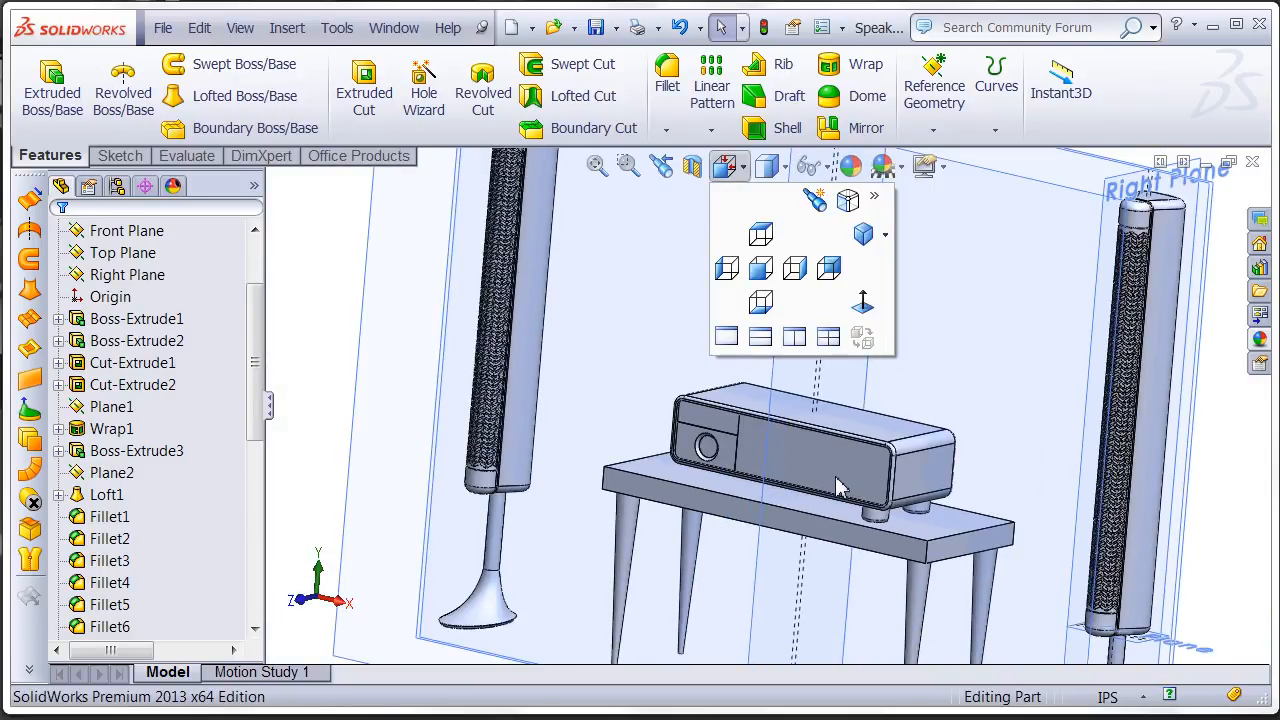
click(760, 268)
scroll(775, 470, down, 3)
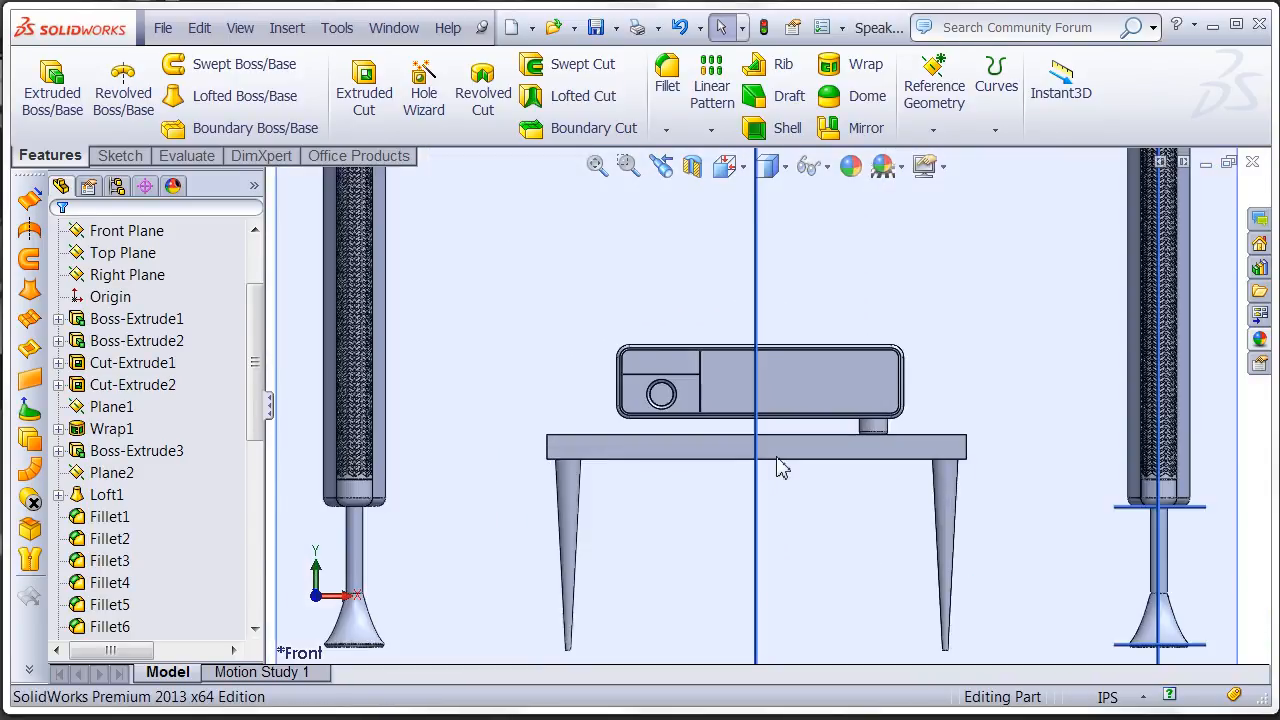
scroll(777, 441, down, 5)
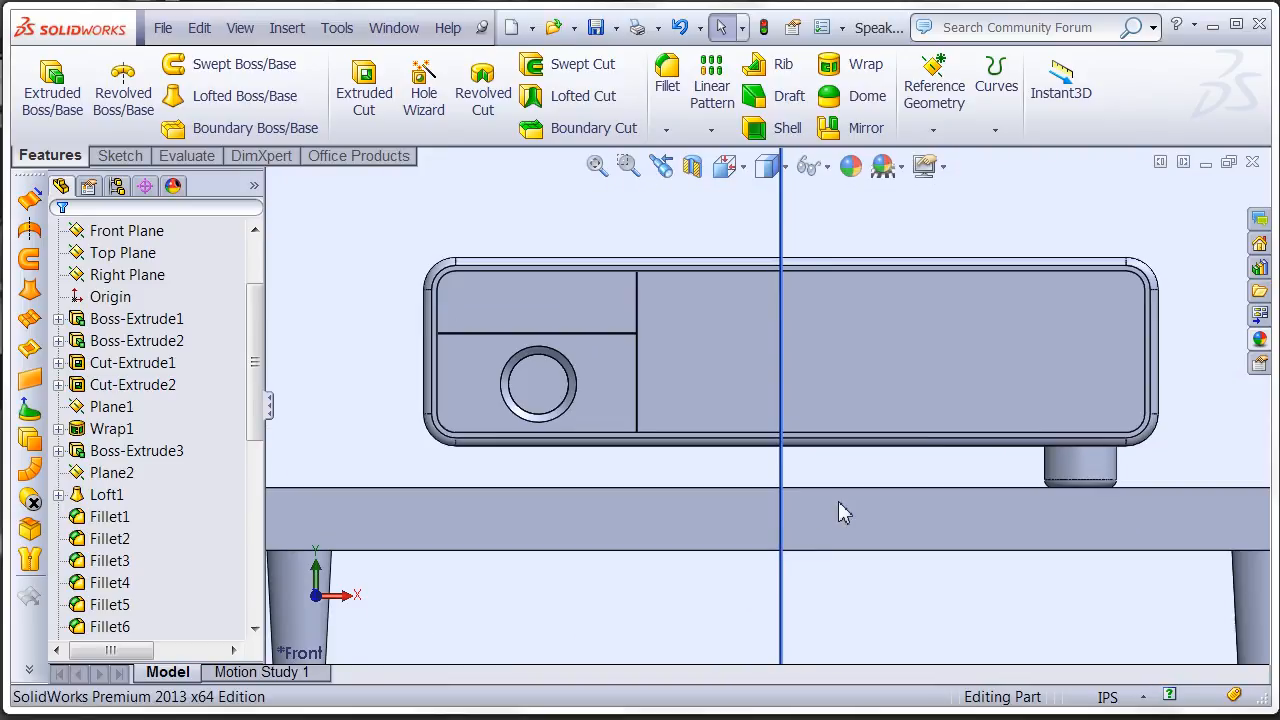
scroll(782, 521, down, 2)
click(760, 470)
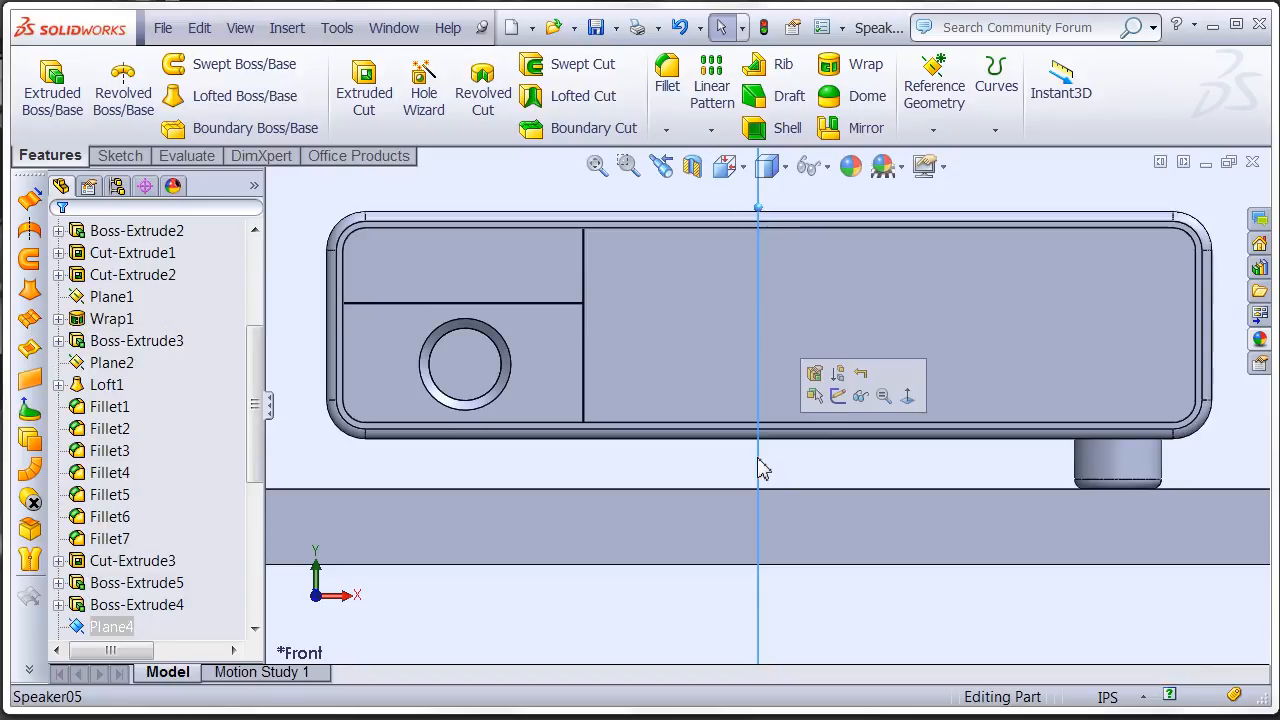
mouse_move(787, 461)
ctrl+mouse_down()
mouse_move(817, 474)
mouse_move(814, 463)
mouse_move(790, 471)
ctrl+mouse_up()
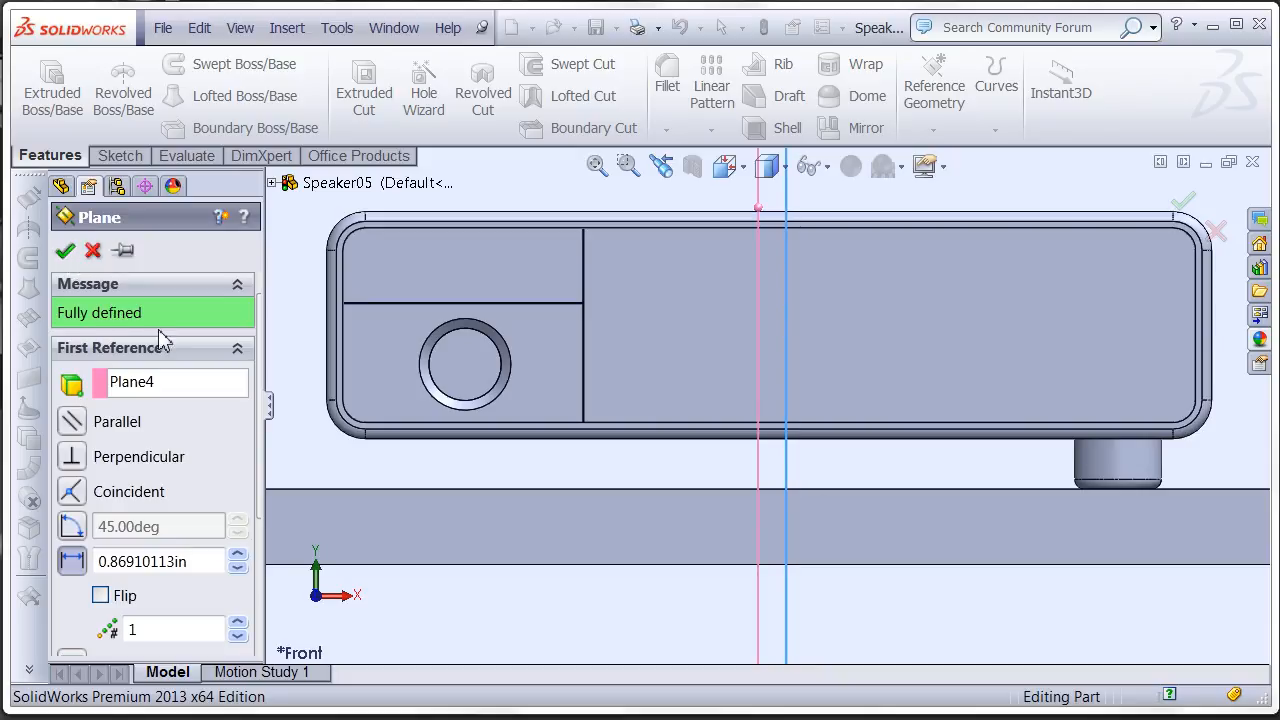
key(Return)
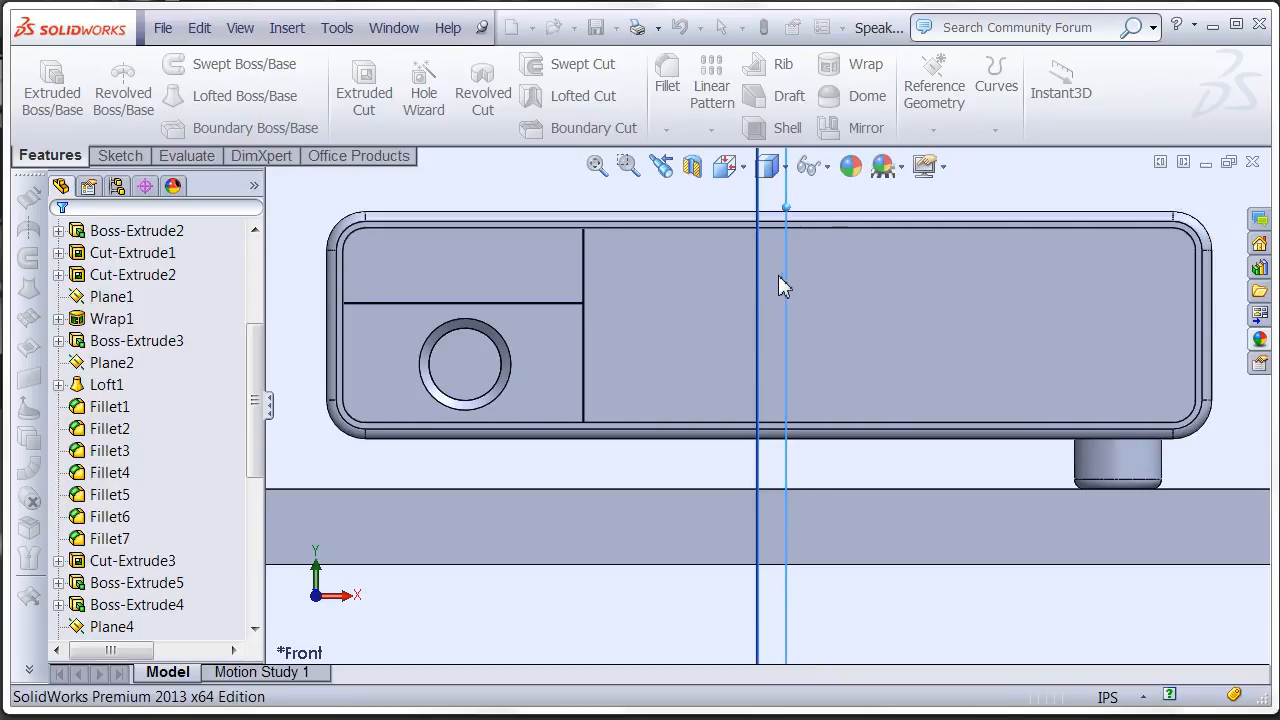
- Mirror the receiver's front and back foot bodies about Plane6 to place feet on the opposite side
click(852, 130)
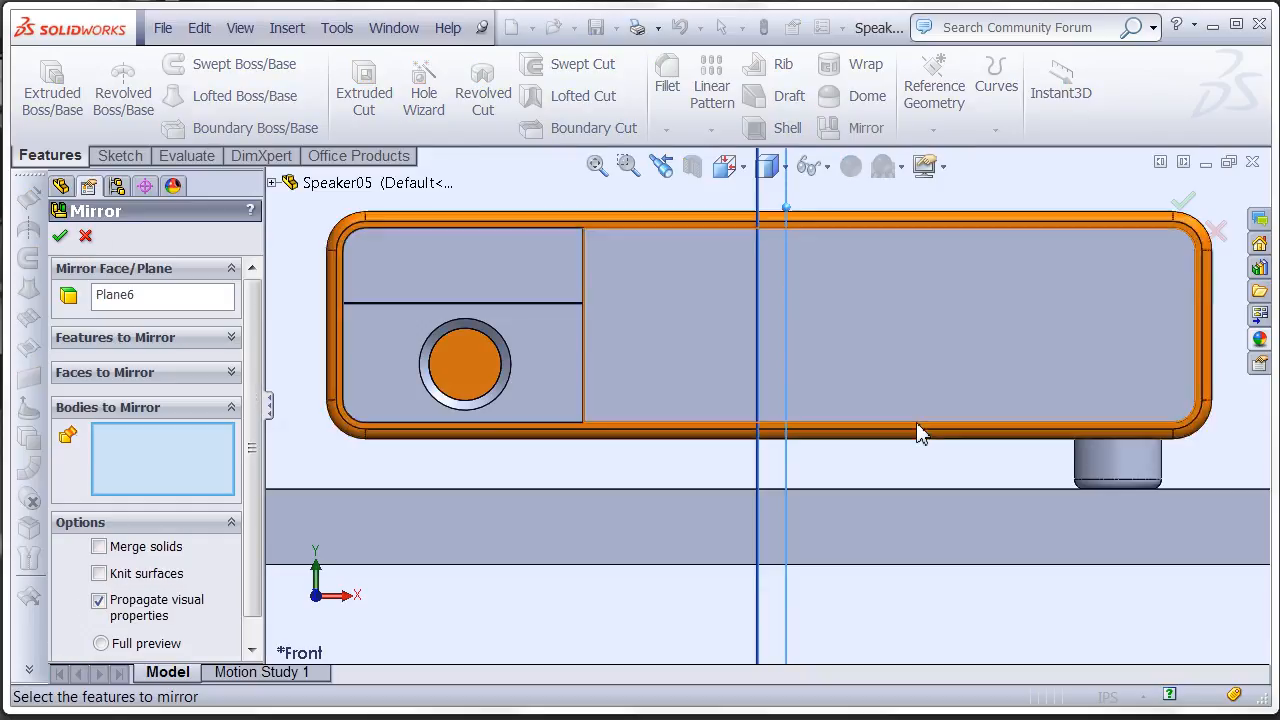
middle_drag(1014, 444, 1043, 466)
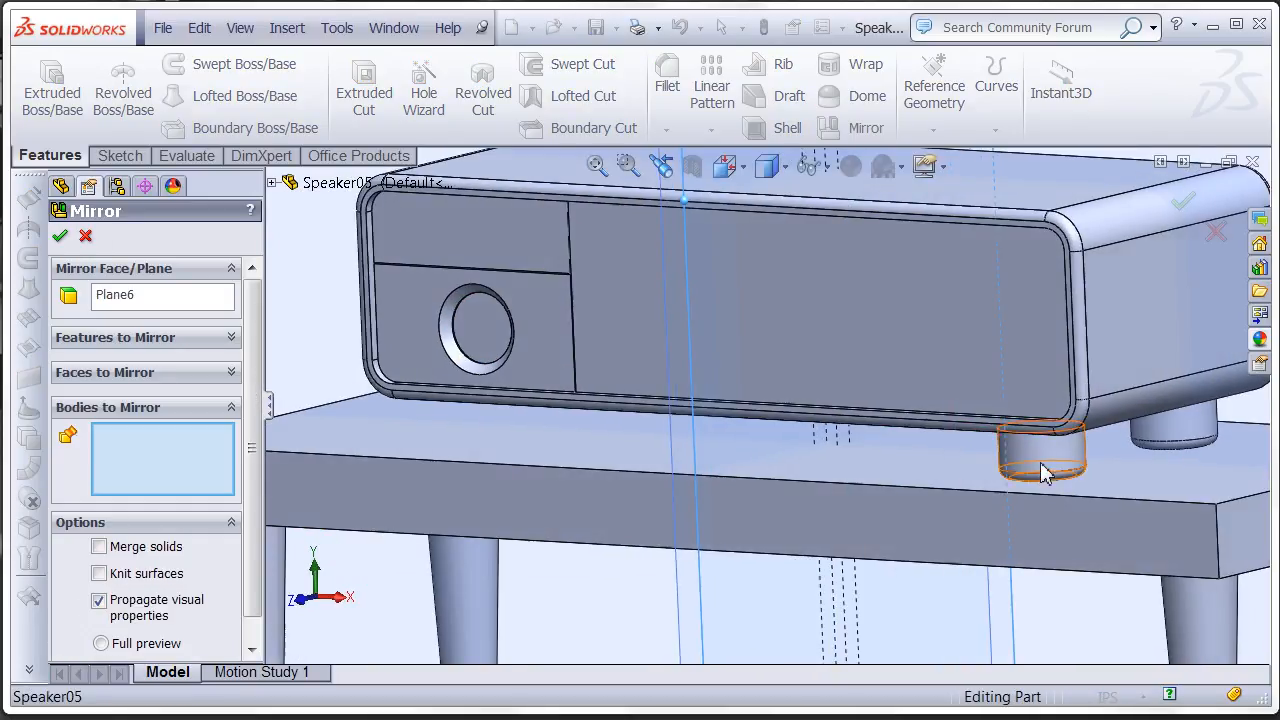
click(1040, 458)
click(1170, 432)
ctrl+middle_drag(587, 456, 694, 423)
middle_click(652, 434)
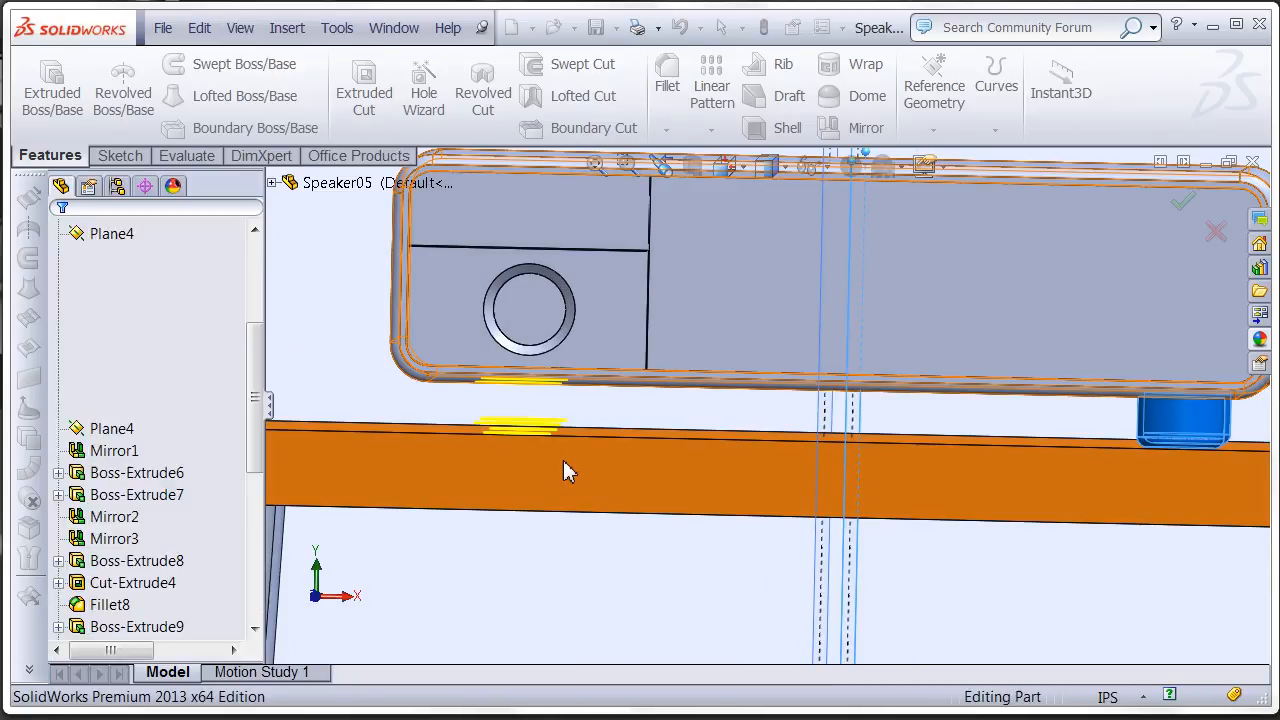
mouse_move(619, 486)
middle_down()
mouse_move(632, 486)
mouse_move(619, 484)
middle_up()
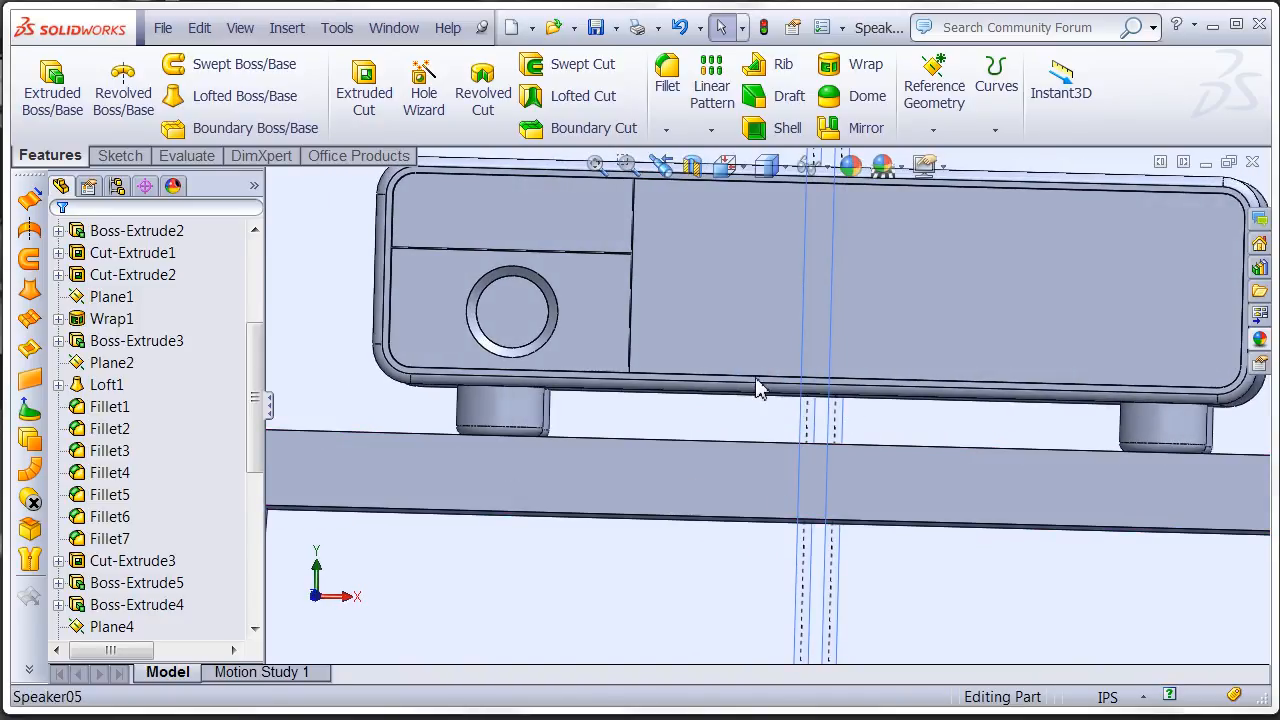
- Edit Plane6 and set its offset distance from Plane4 to 0.56910113 in
scroll(90, 604, down, 6)
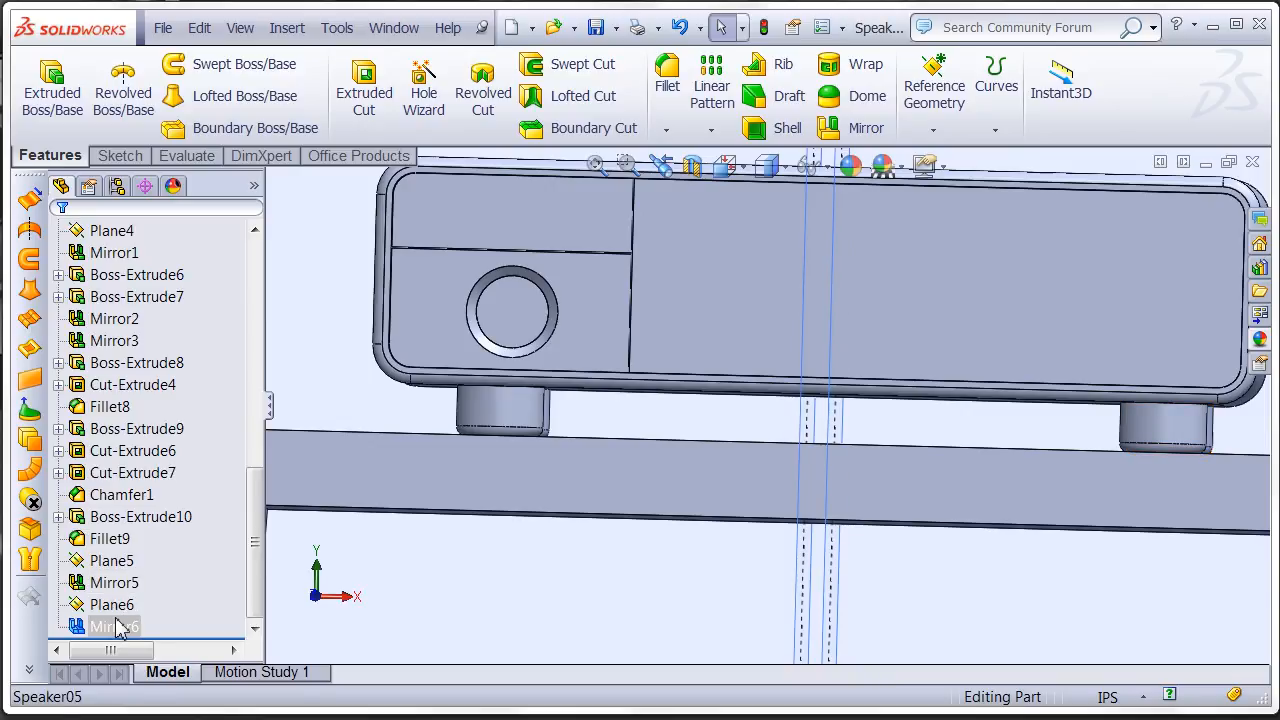
right_click(118, 605)
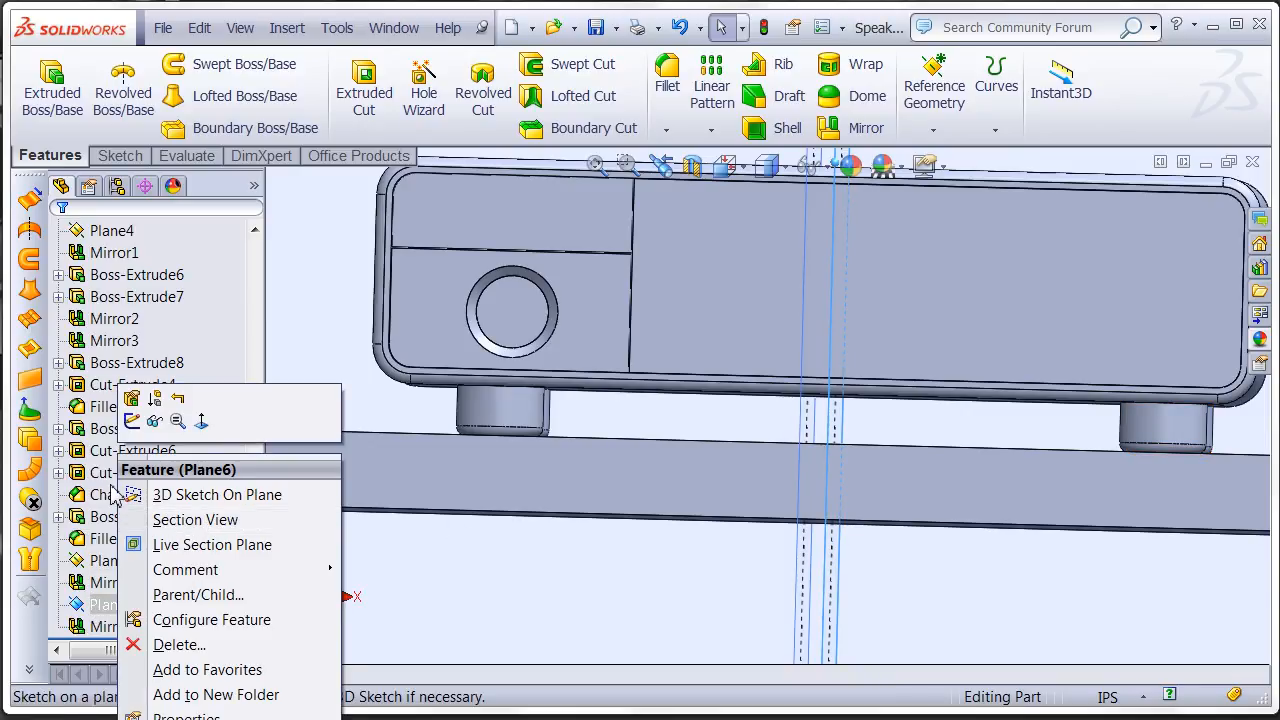
click(150, 421)
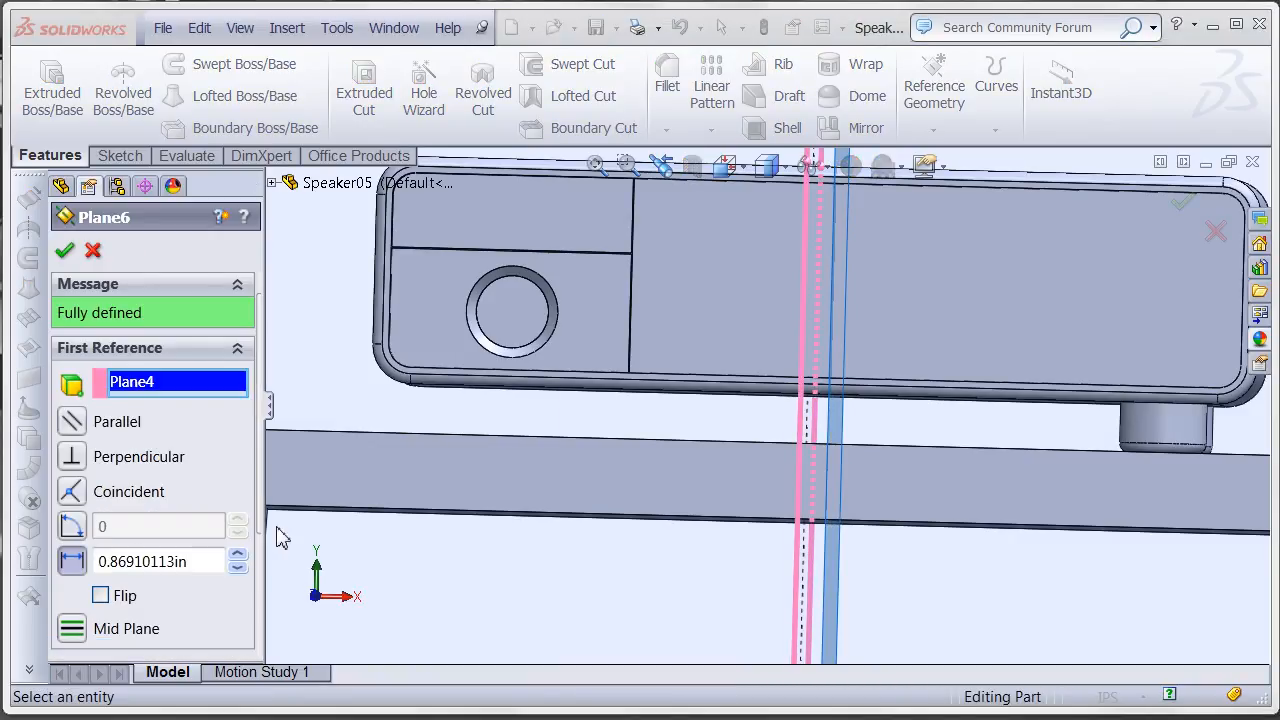
click(237, 569)
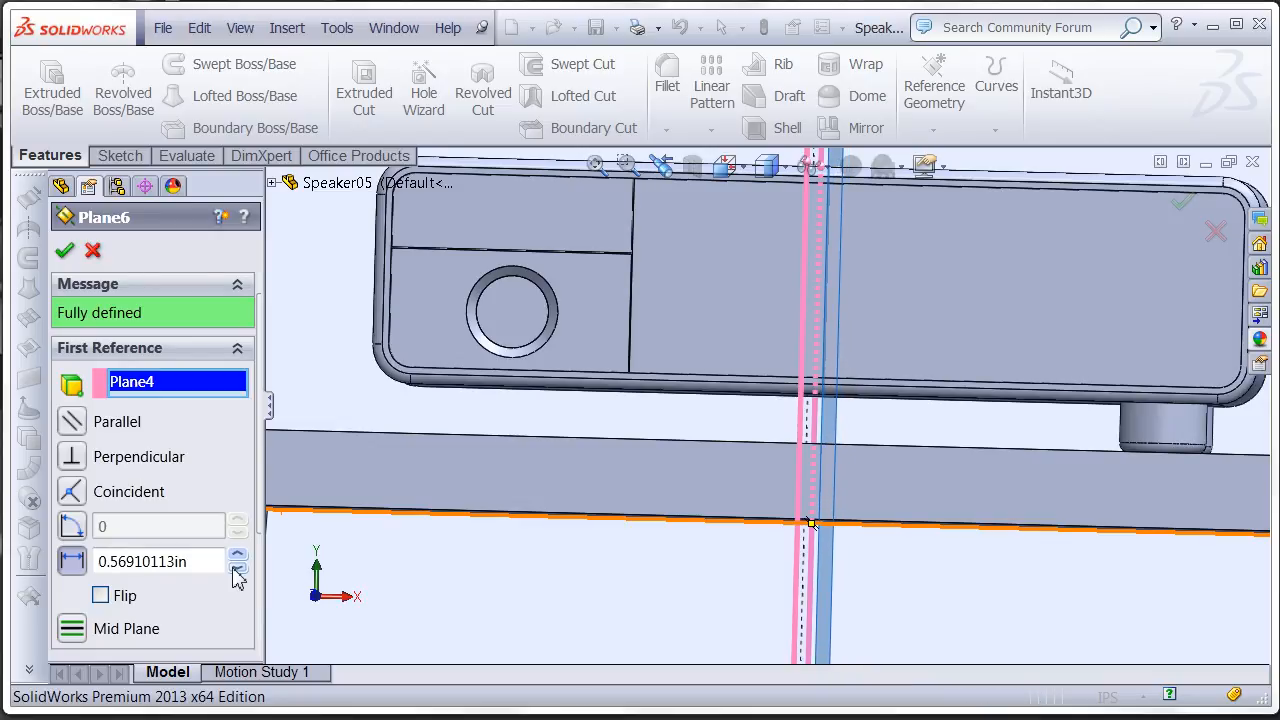
click(65, 254)
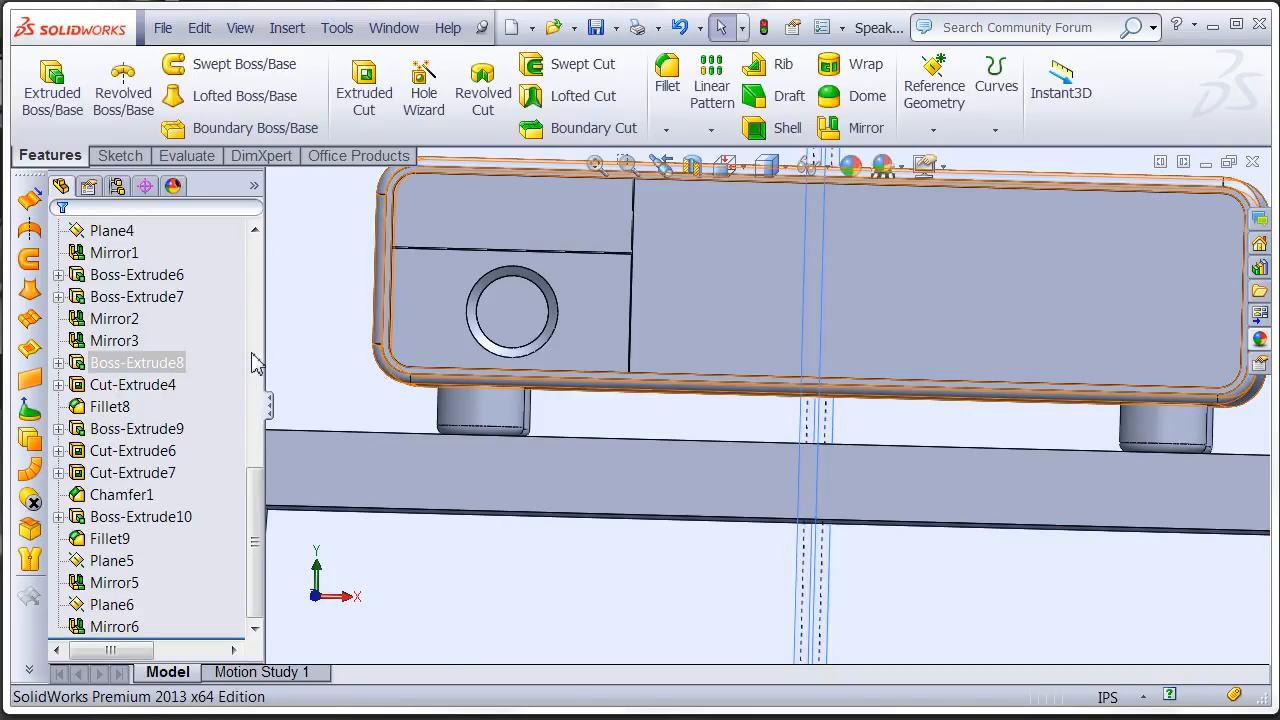
- Start a sketch on the flat circular face inside the receiver's front recess, viewed normal to that face
scroll(694, 423, up, 3)
middle_drag(732, 469, 722, 488)
scroll(717, 446, up, 5)
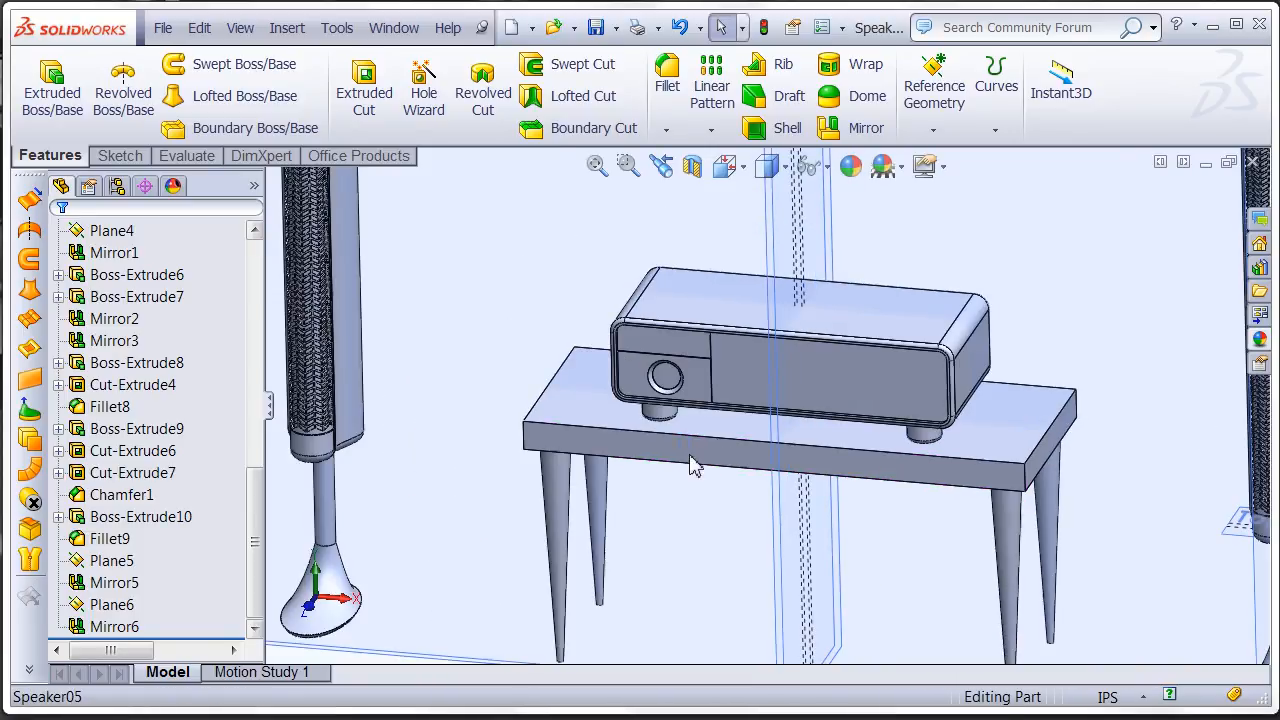
scroll(694, 403, down, 6)
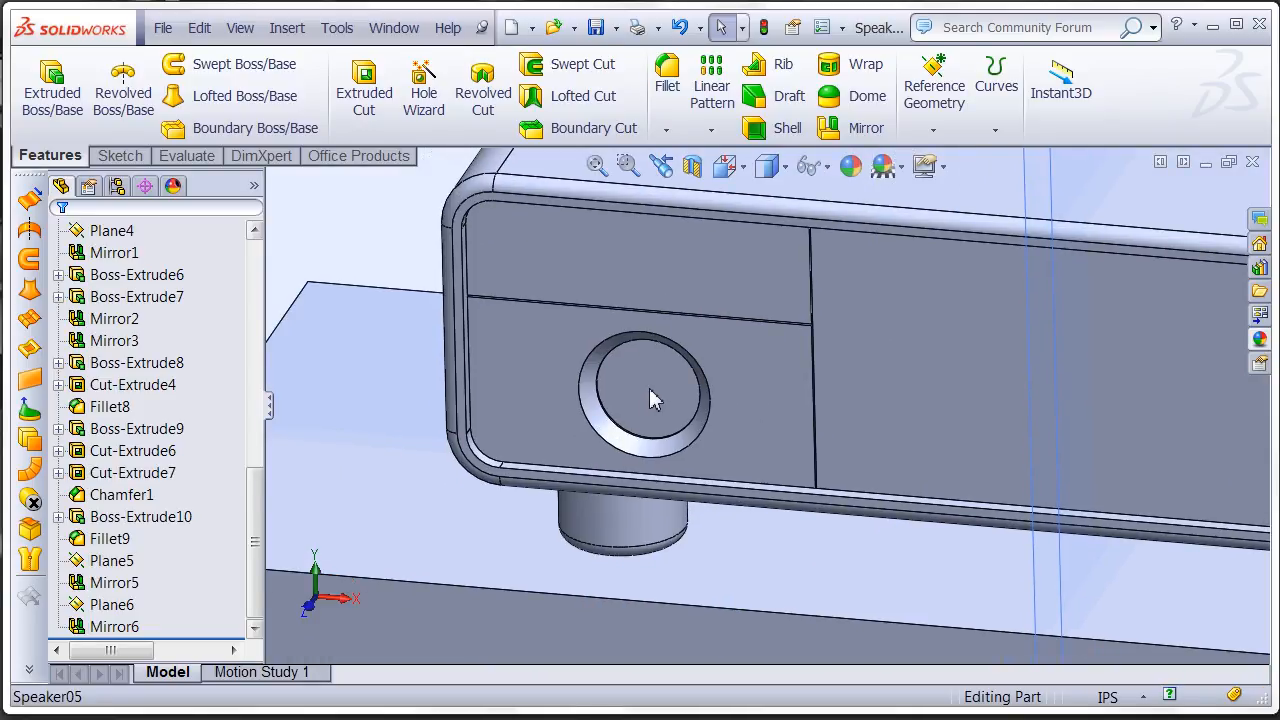
click(650, 398)
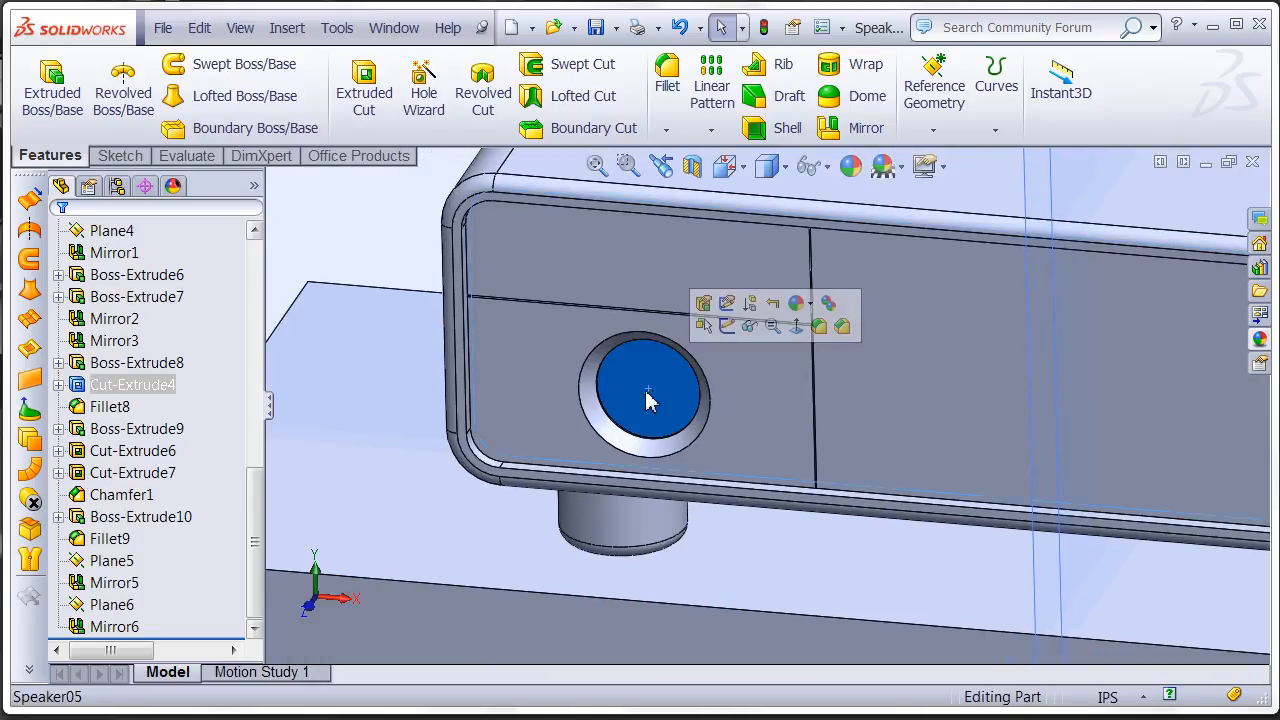
key(f)
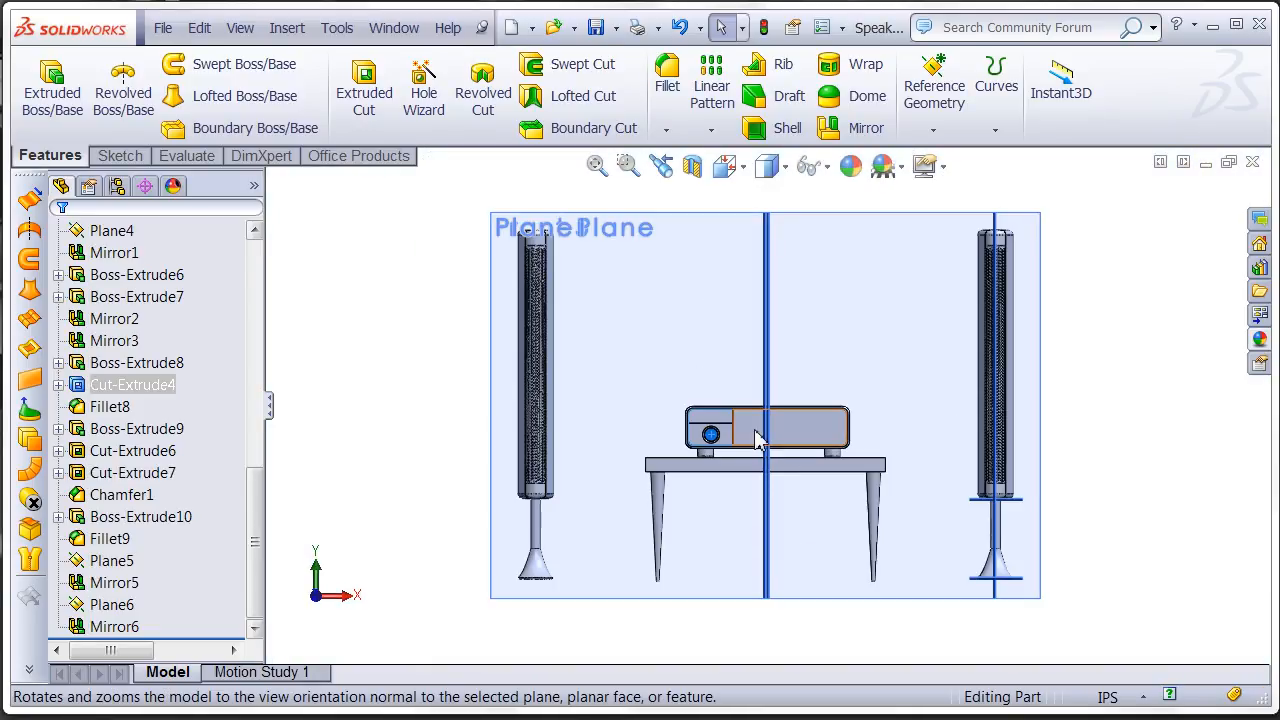
scroll(731, 445, down, 8)
scroll(740, 415, down, 4)
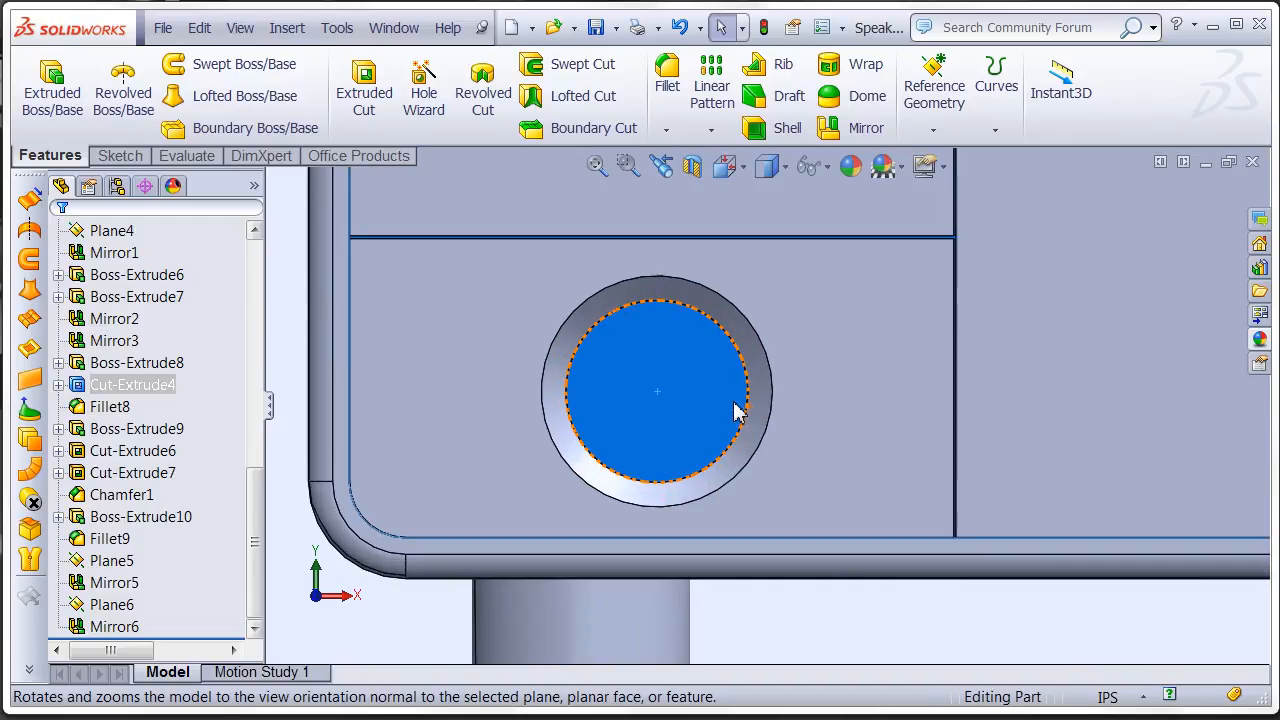
right_click(695, 398)
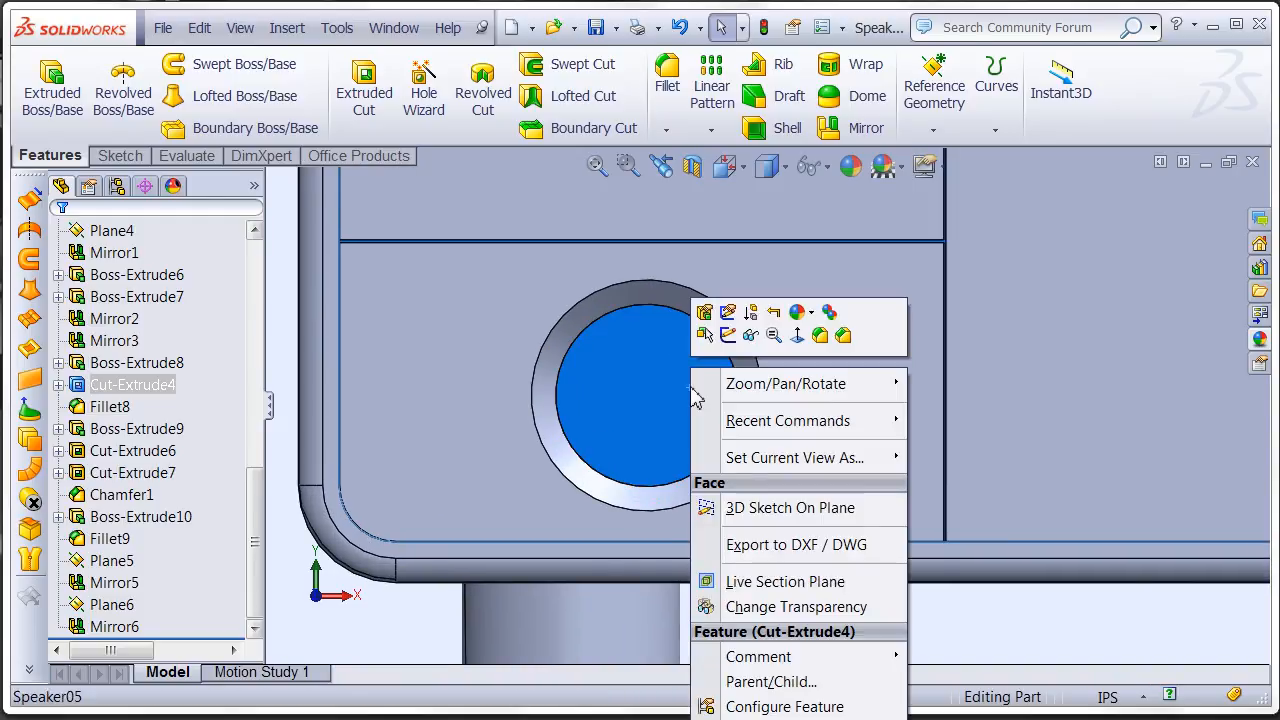
click(728, 335)
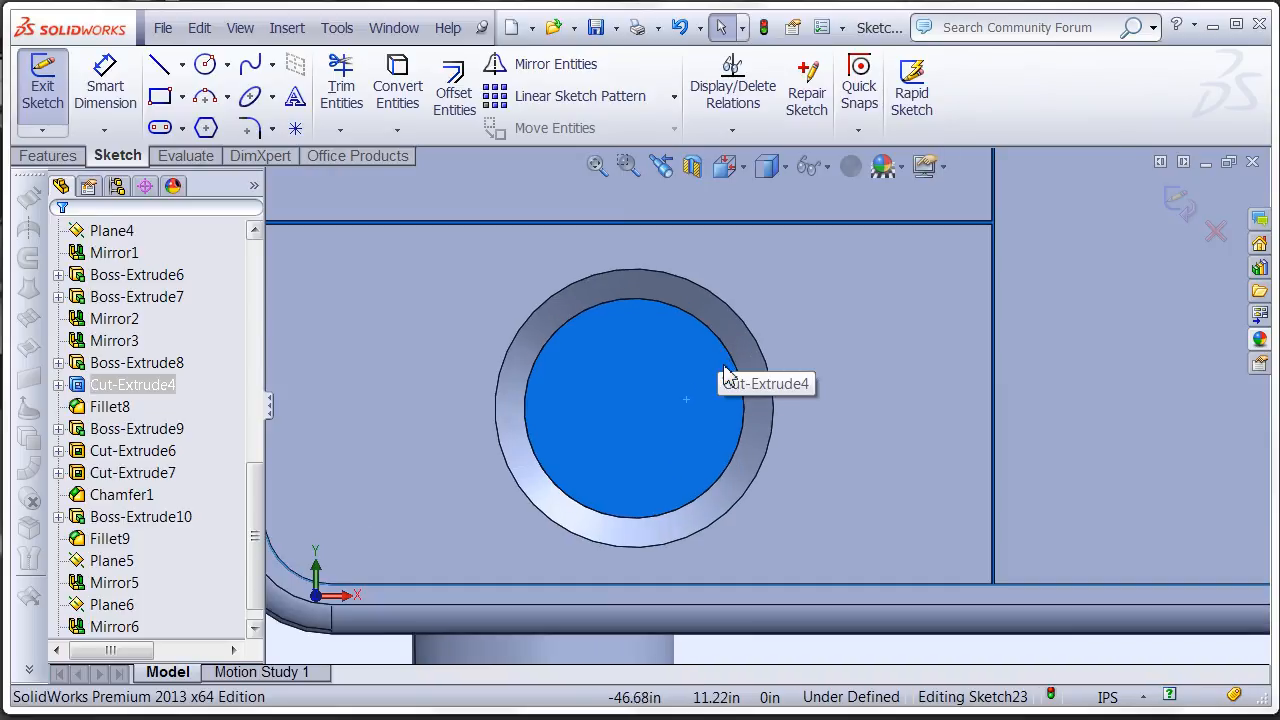
- Offset the recess face's circular edge by 0.01 in with the direction reversed, and finish the sketch
scroll(728, 365, down, 3)
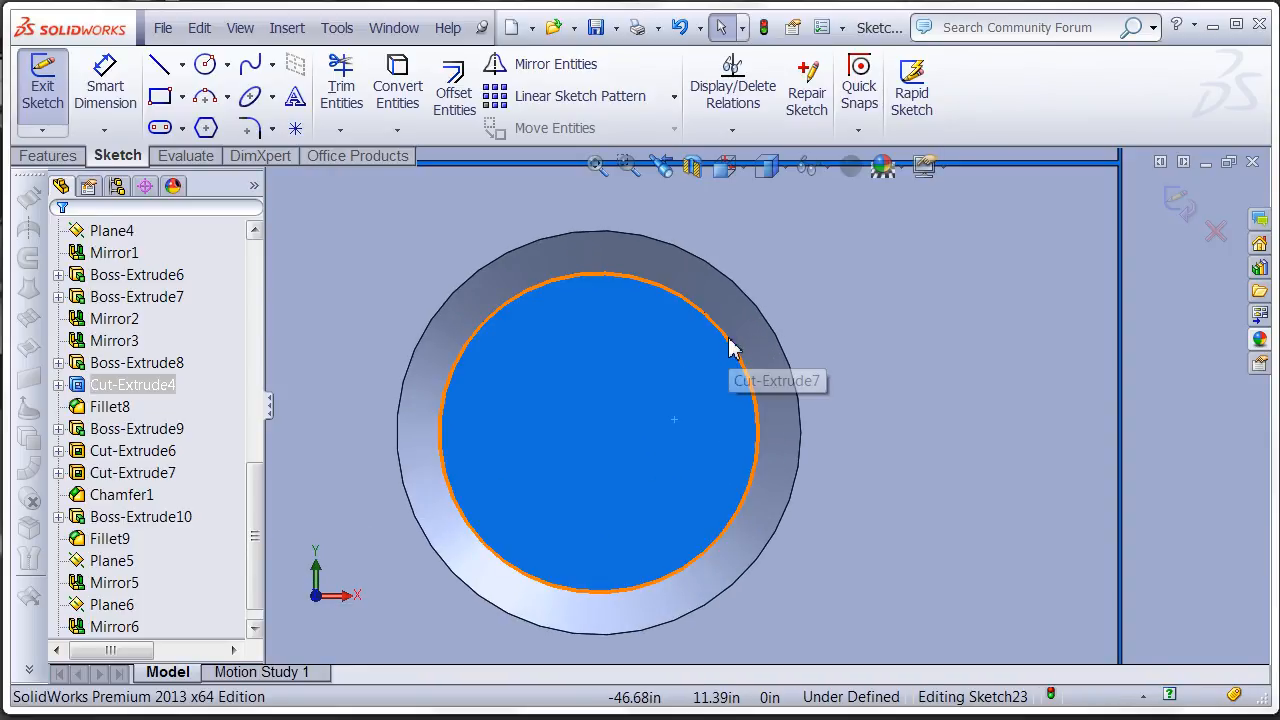
click(730, 347)
click(450, 90)
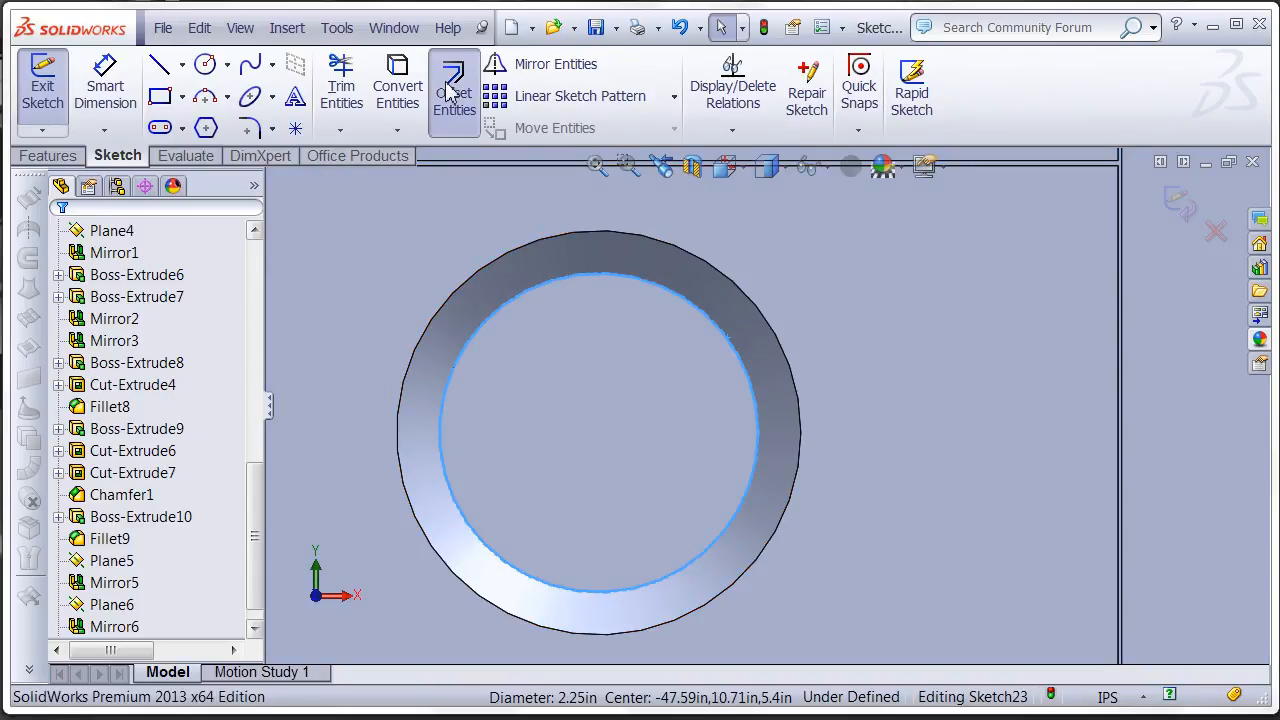
click(103, 356)
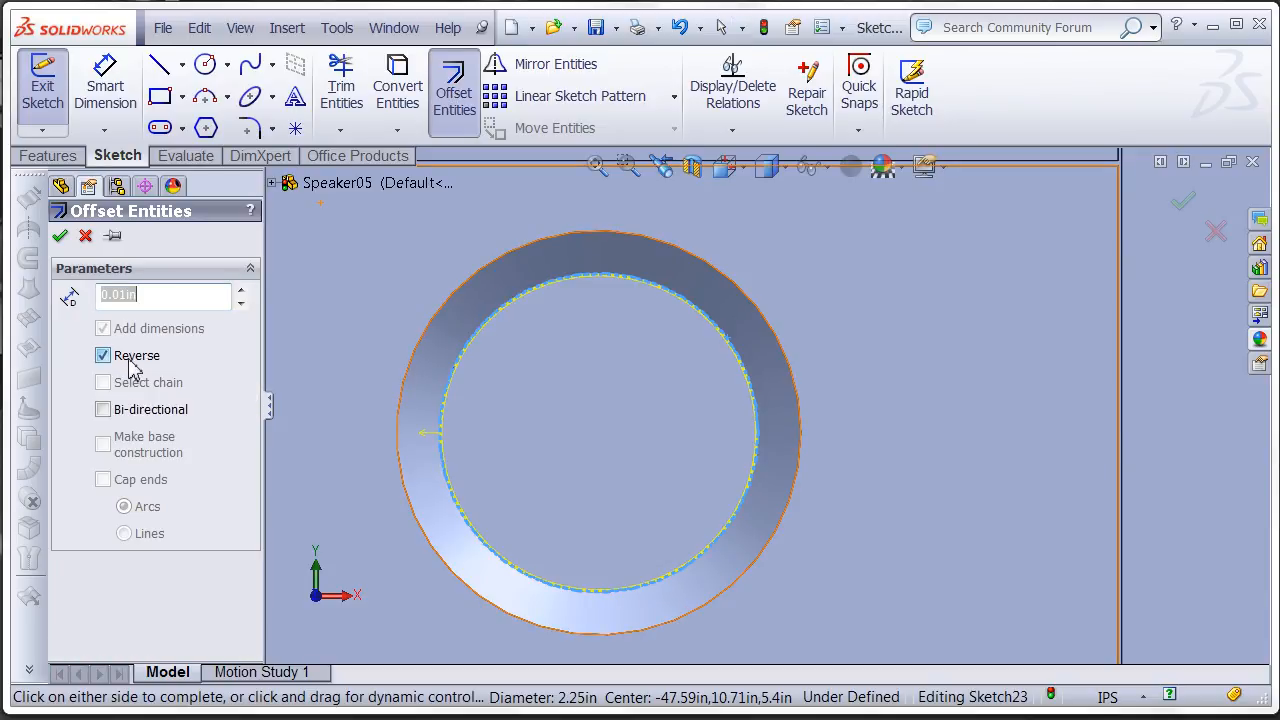
click(60, 237)
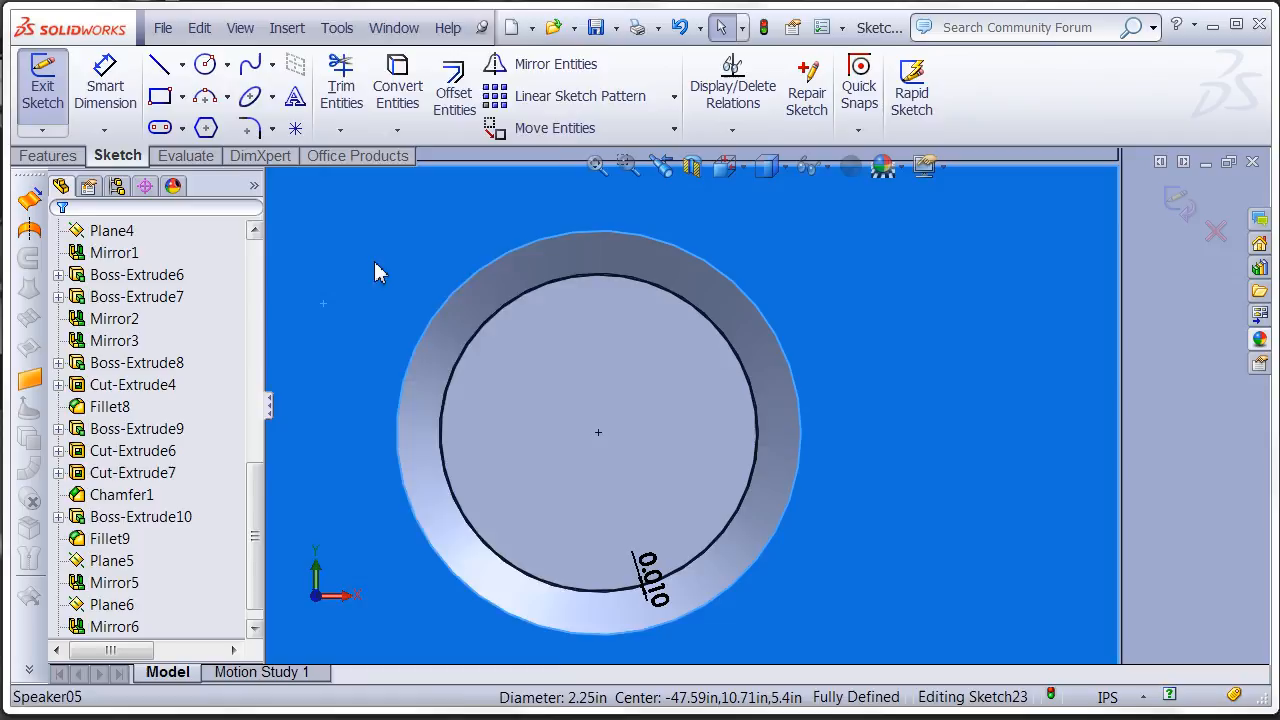
right_click(375, 263)
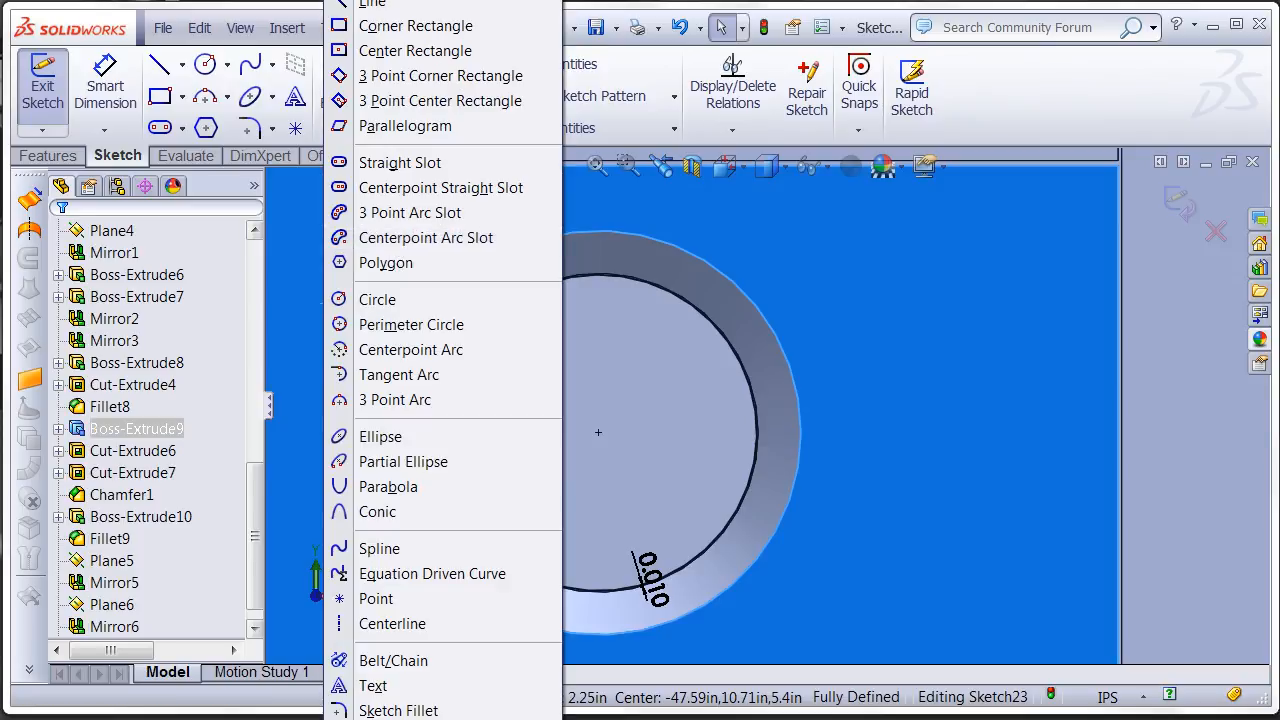
click(436, 3)
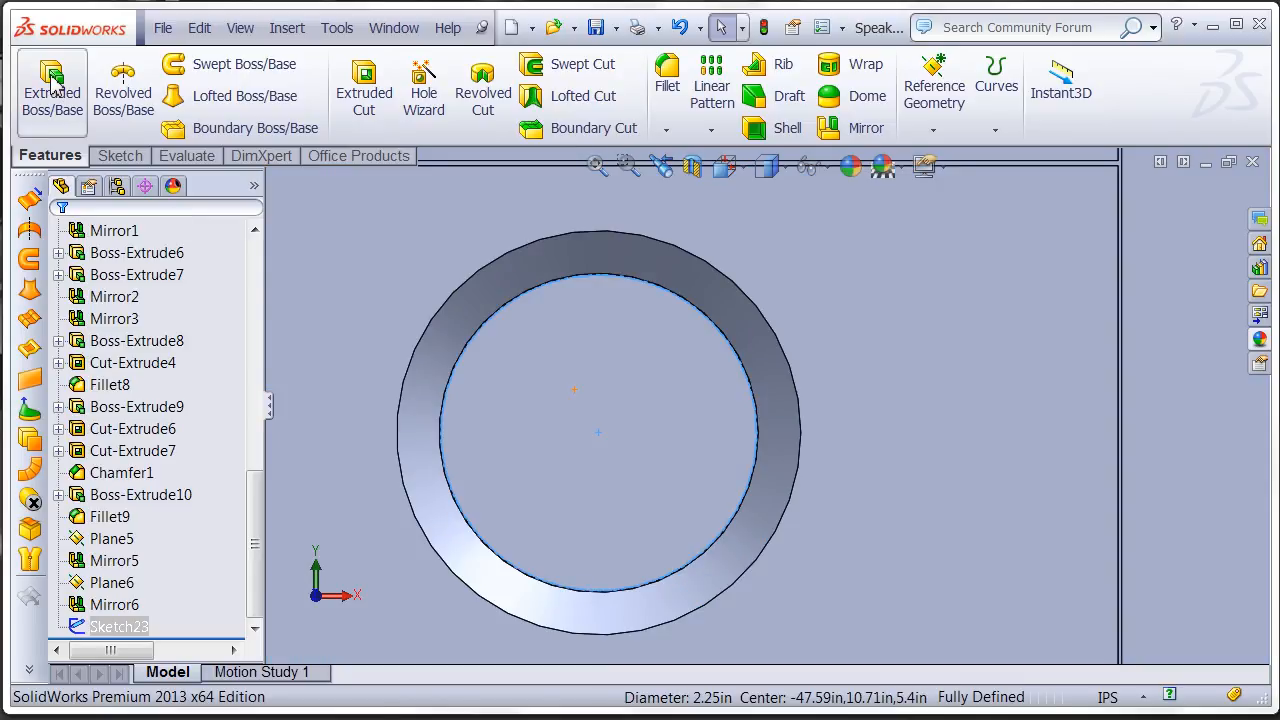
- Extrude the circle sketch as a blind boss out of the recess to form the knob, with a depth slightly under 1.45 in
click(55, 95)
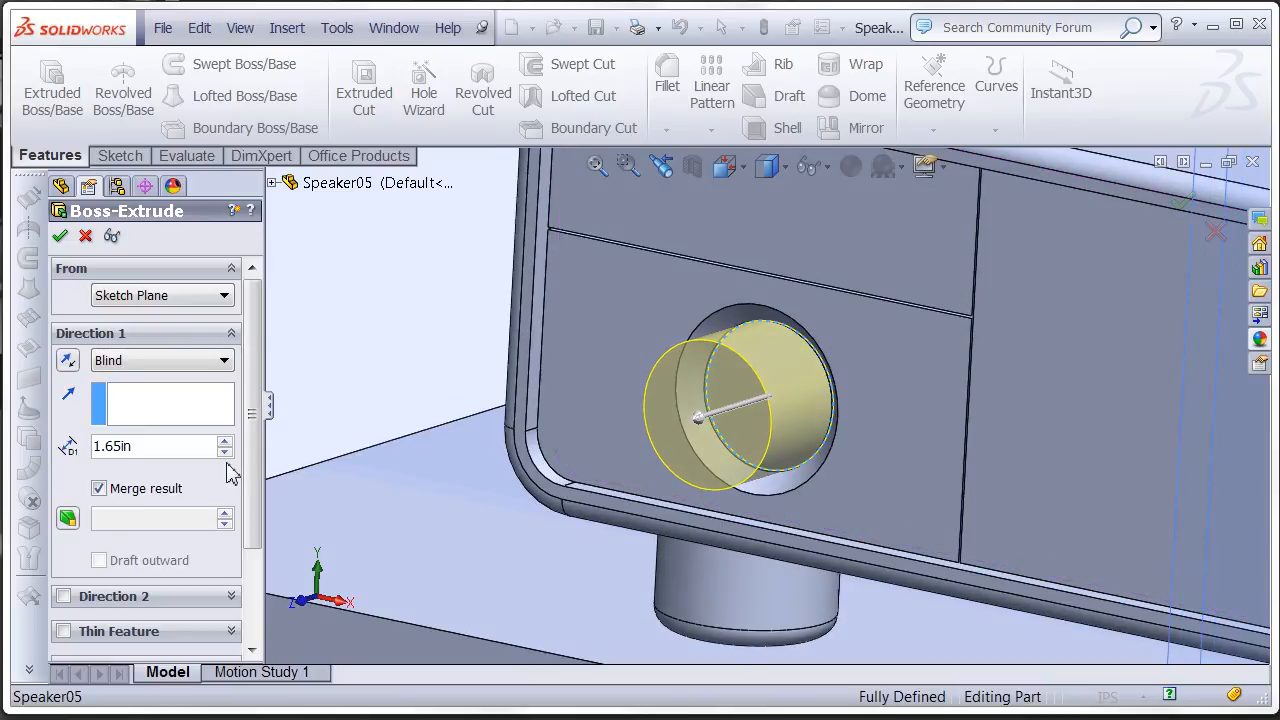
click(227, 452)
click(227, 452)
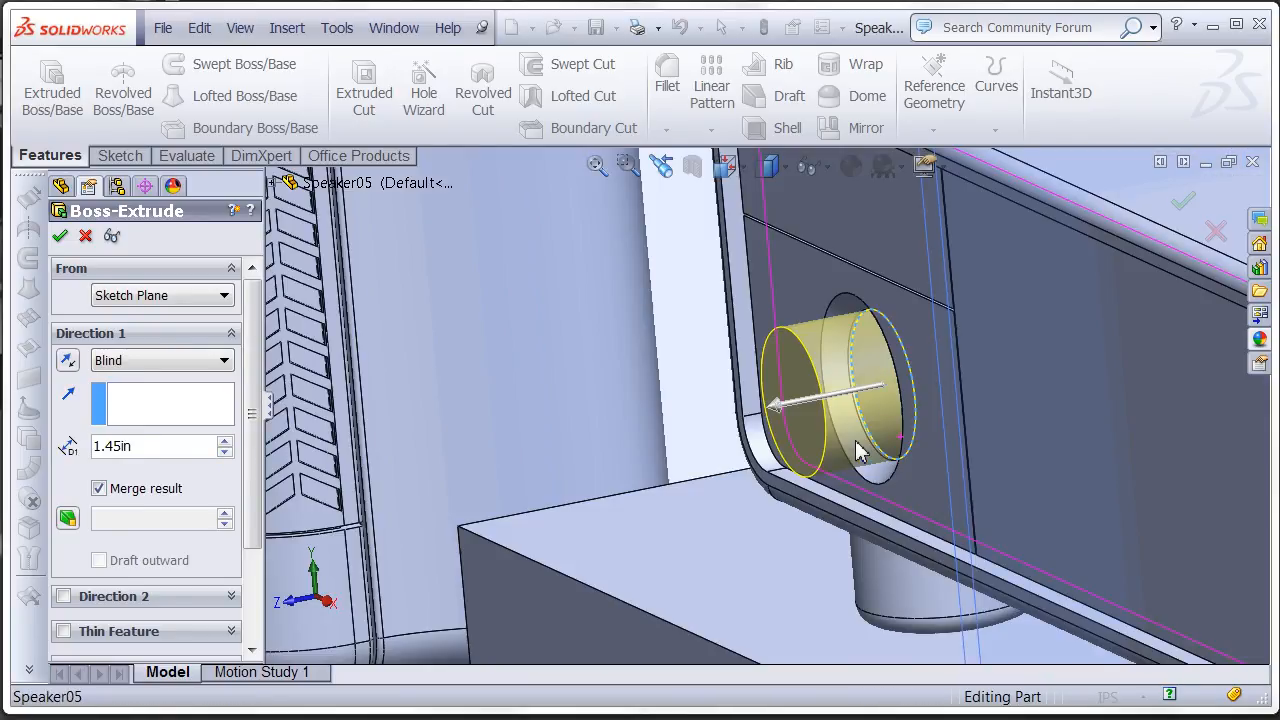
mouse_move(856, 442)
middle_down()
mouse_move(832, 463)
mouse_move(844, 457)
middle_up()
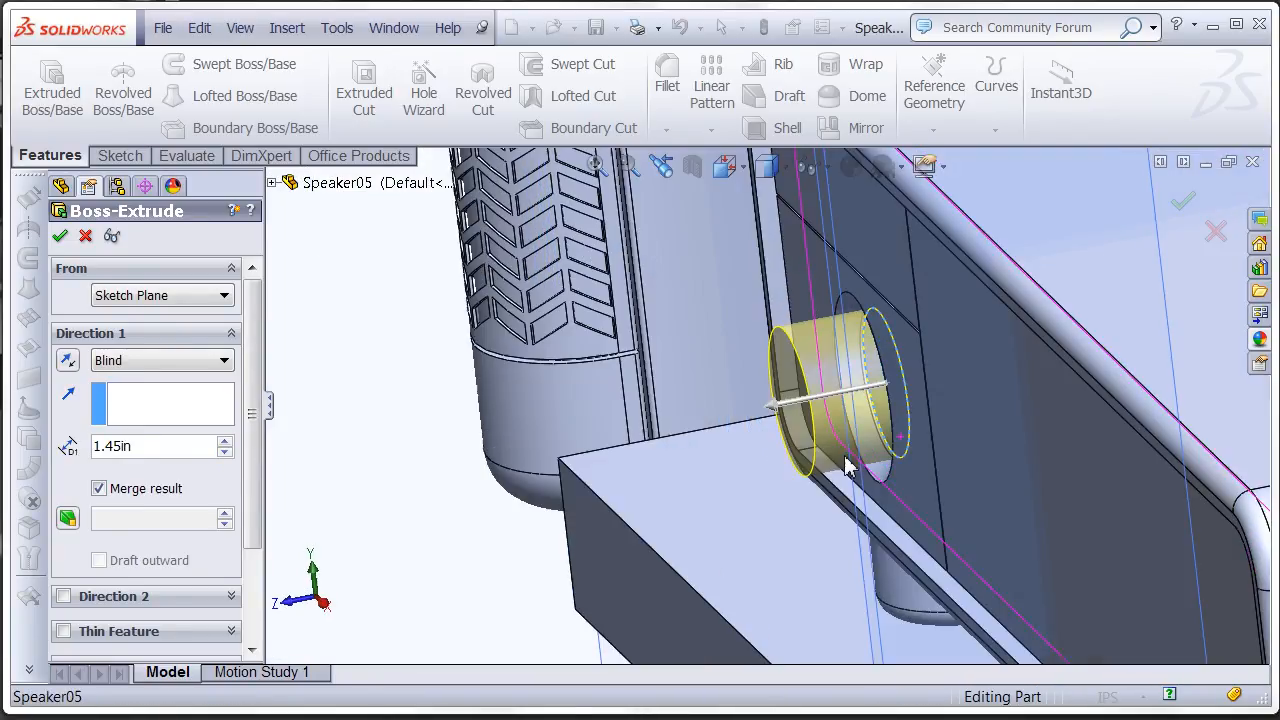
click(227, 452)
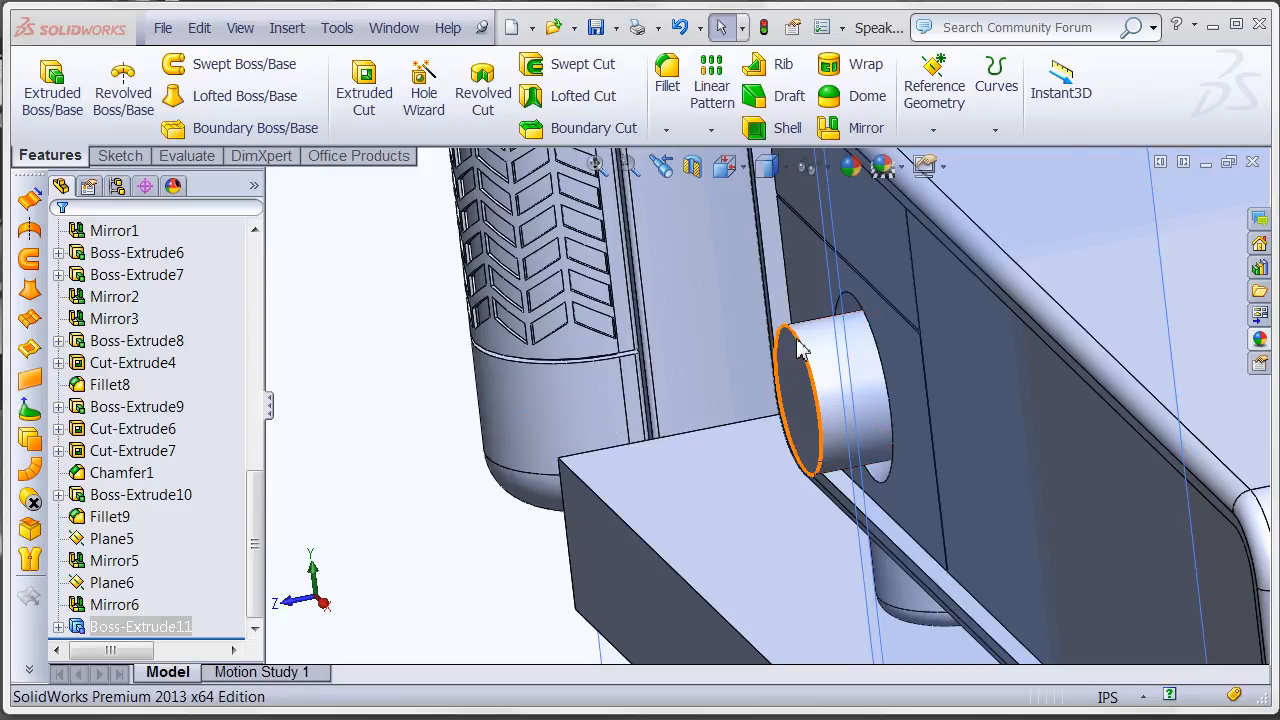
- Round the knob's front circular edge with a 0.20 in constant-radius fillet
click(665, 72)
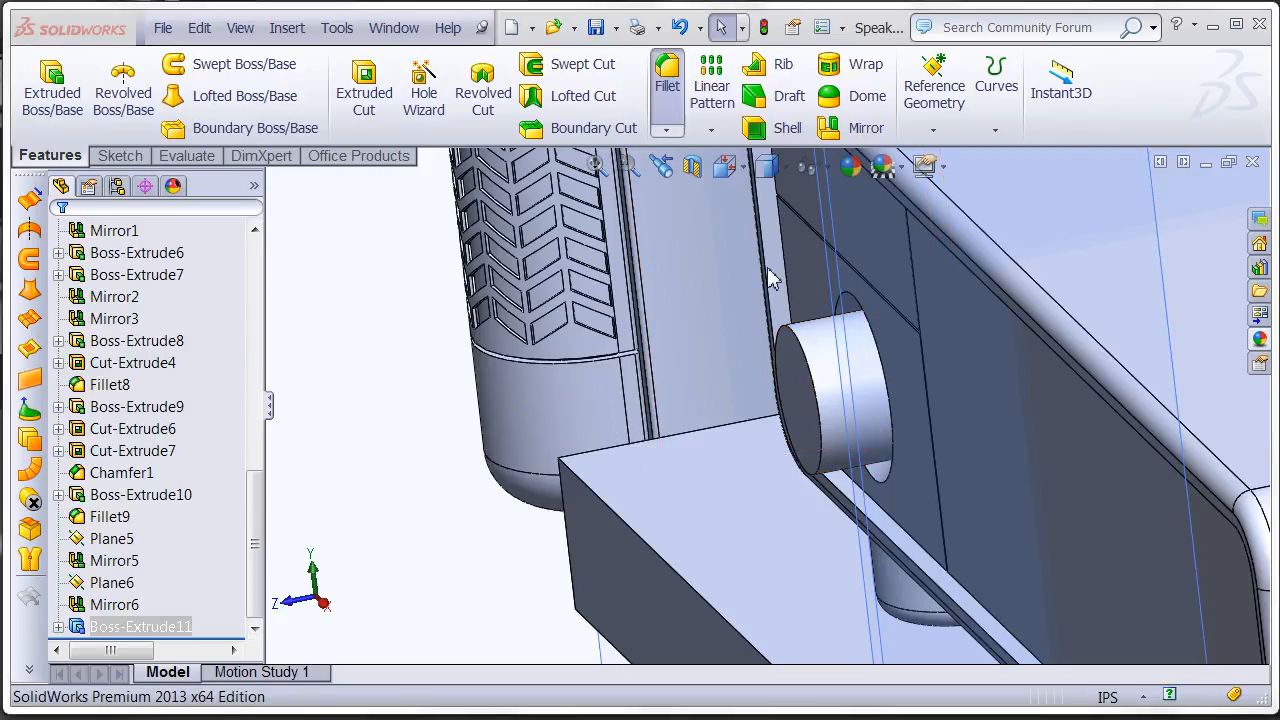
click(808, 370)
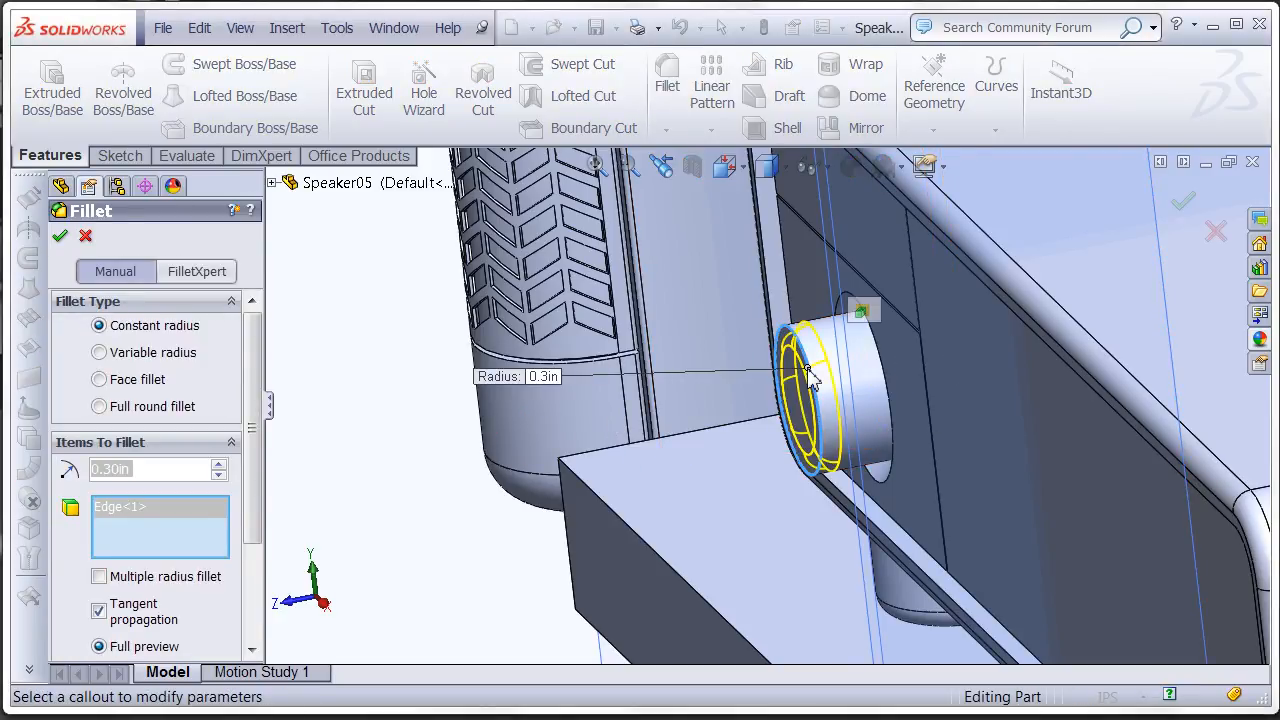
click(217, 476)
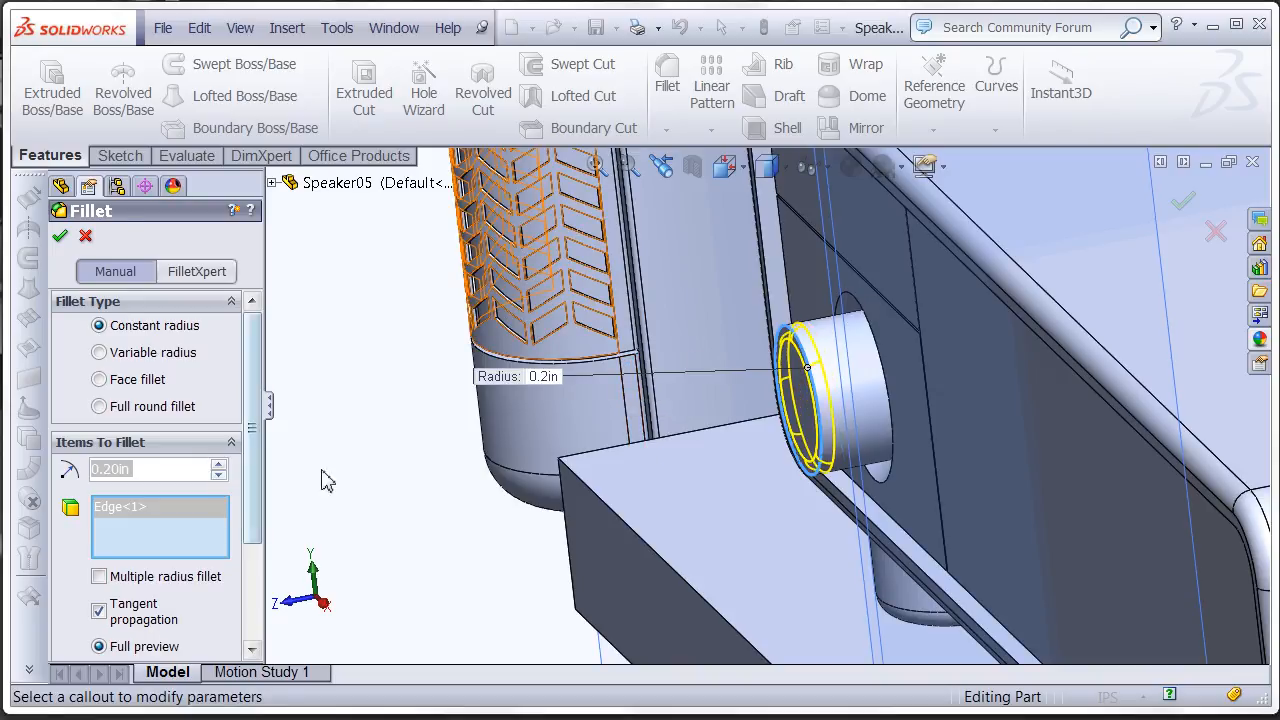
right_click(394, 421)
click(478, 525)
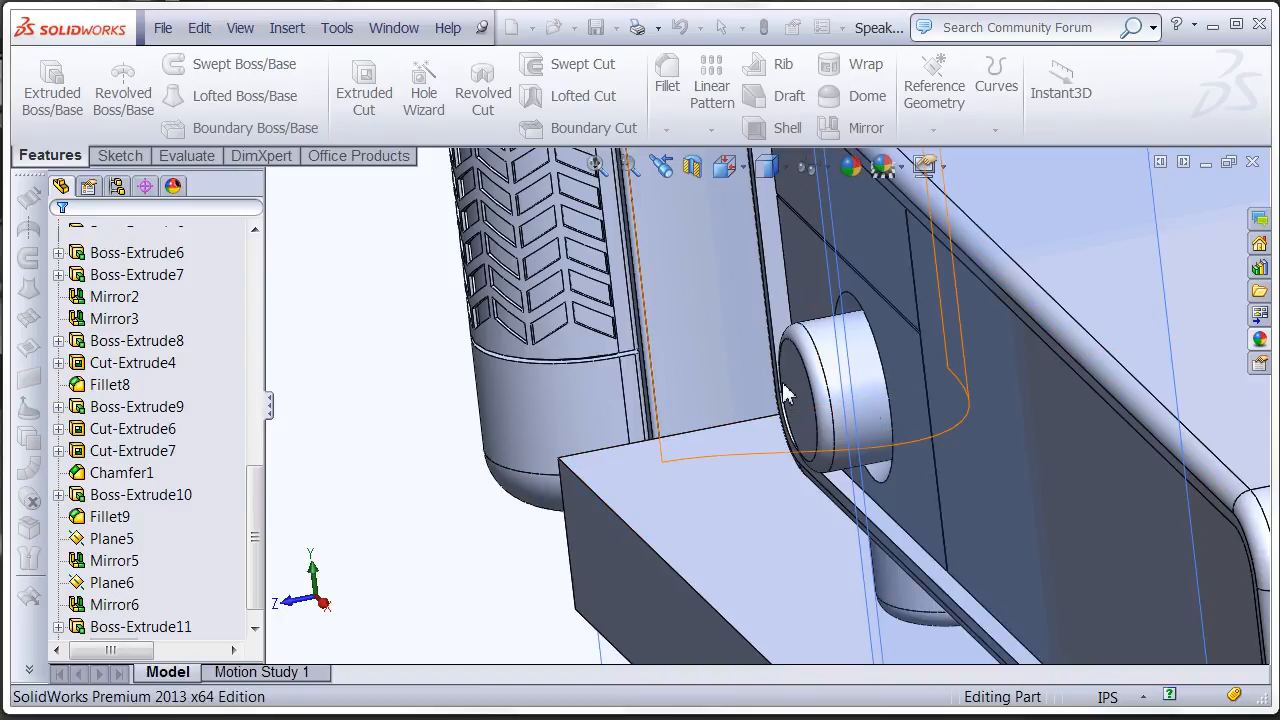
- Start a sketch on the table's top face, viewed normal to that face
middle_drag(829, 374, 711, 280)
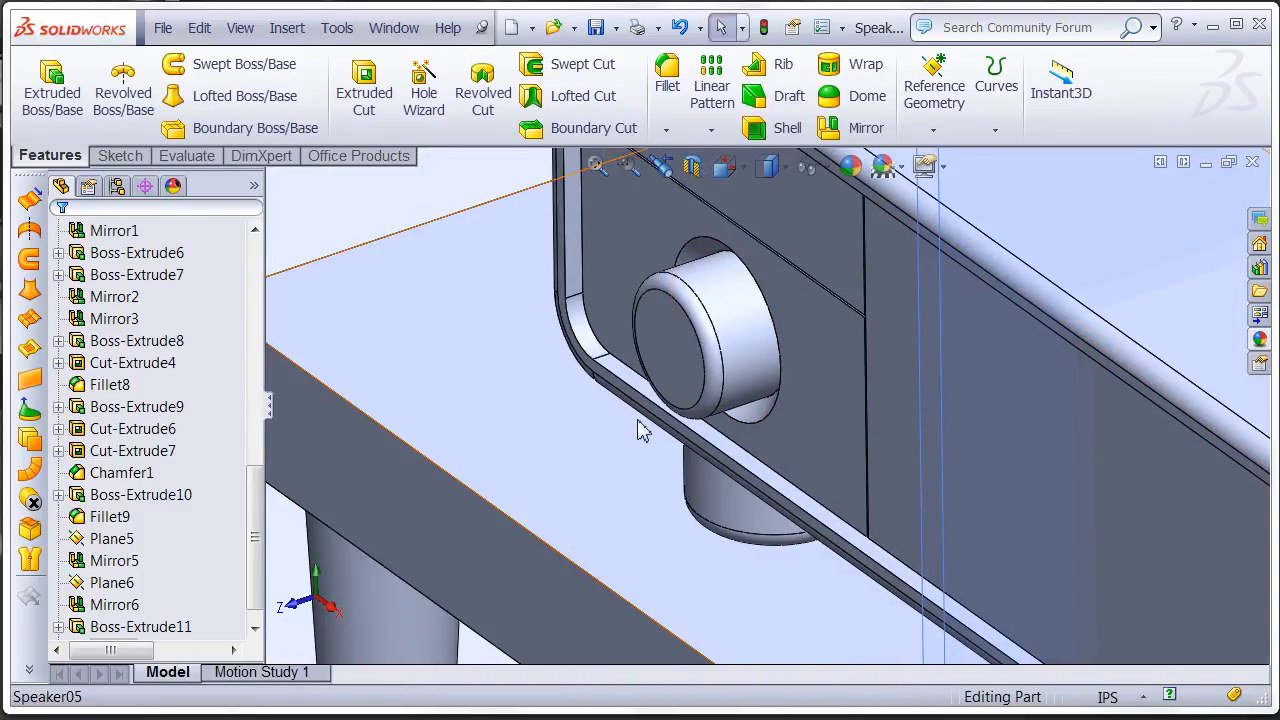
click(531, 477)
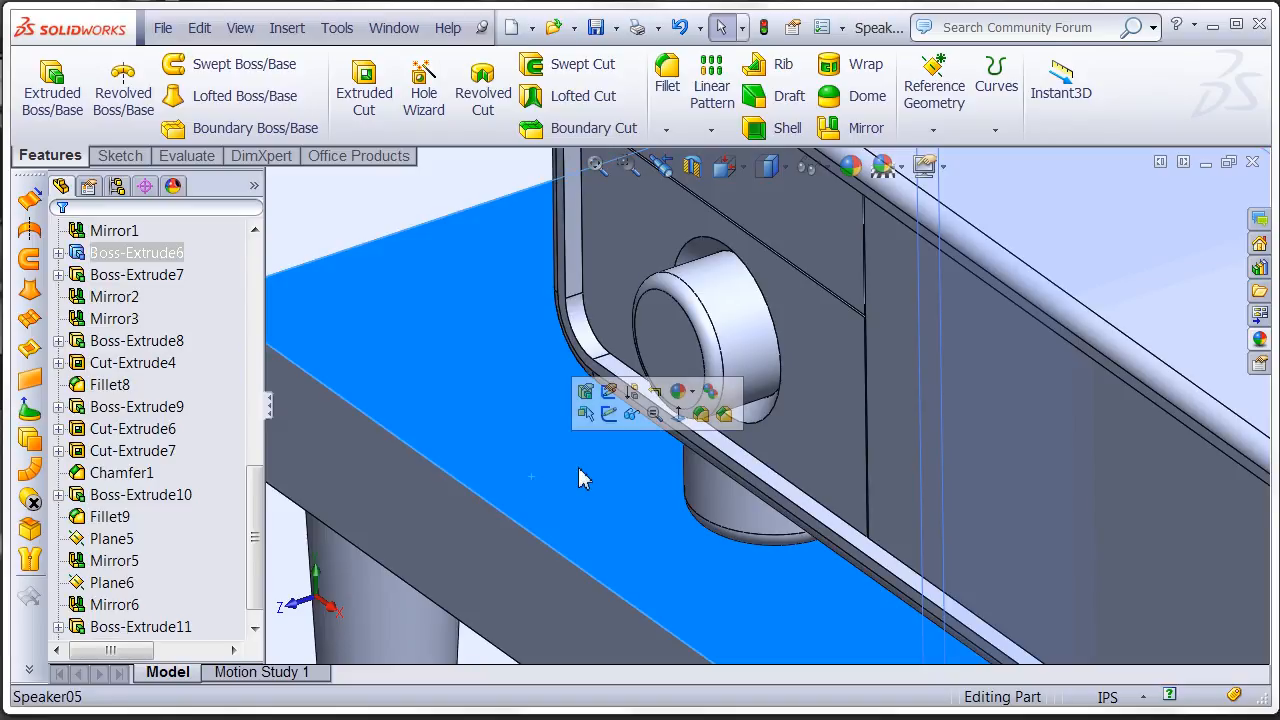
click(682, 424)
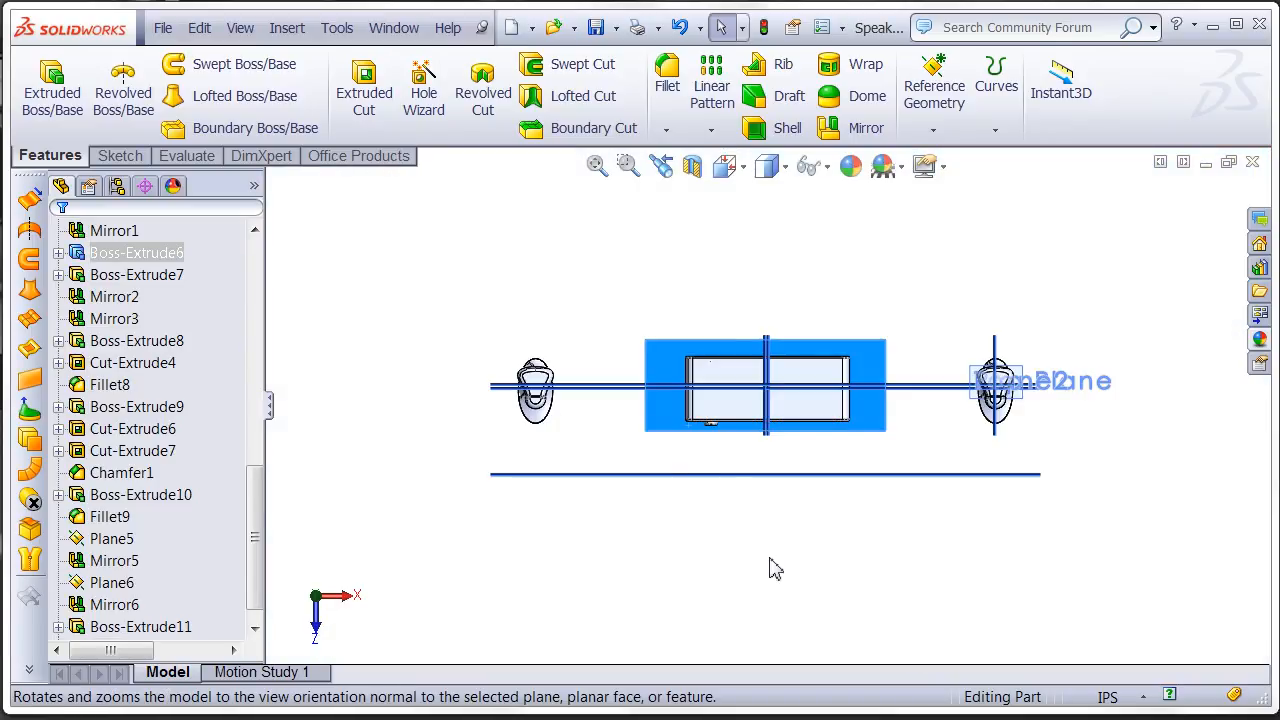
scroll(718, 440, down, 8)
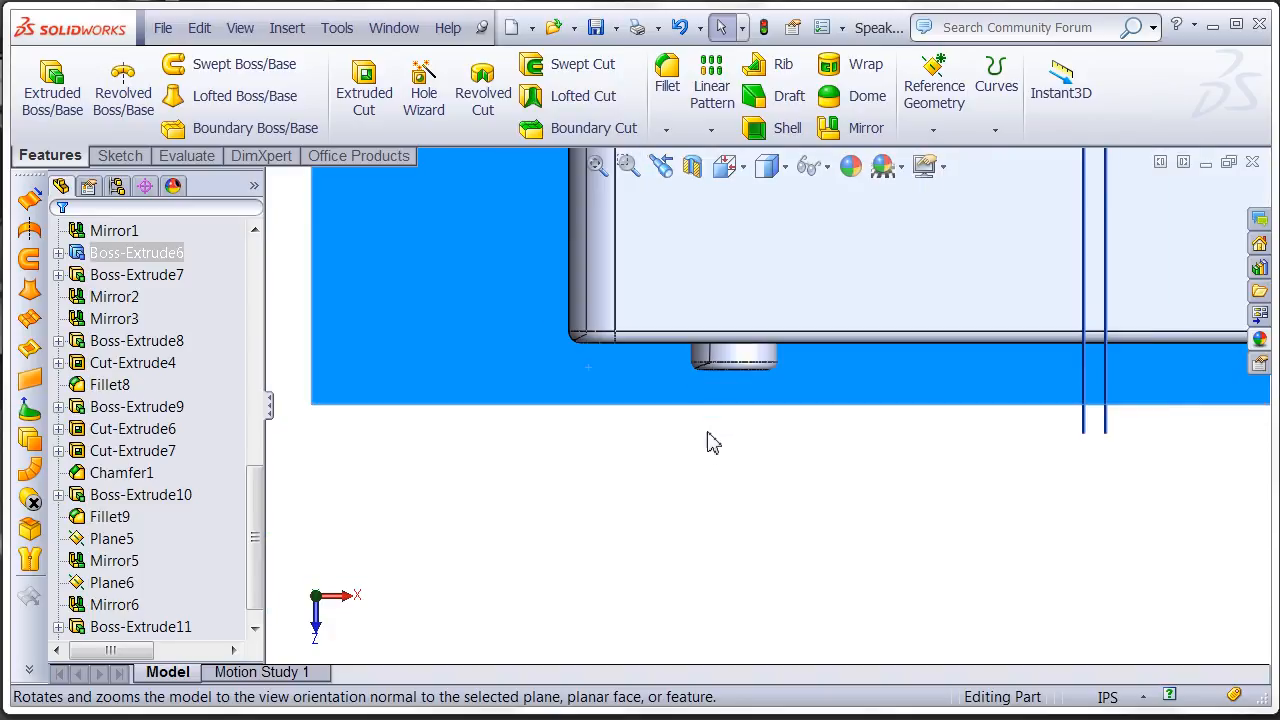
right_click(606, 304)
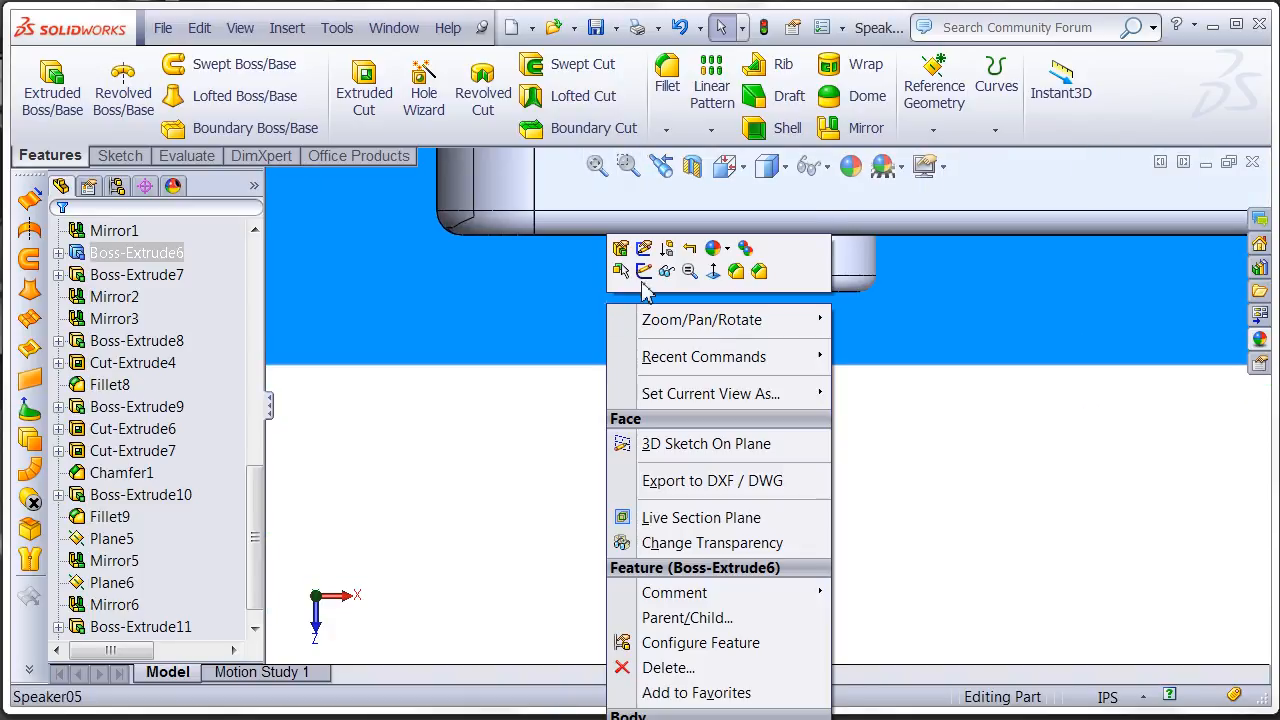
click(644, 269)
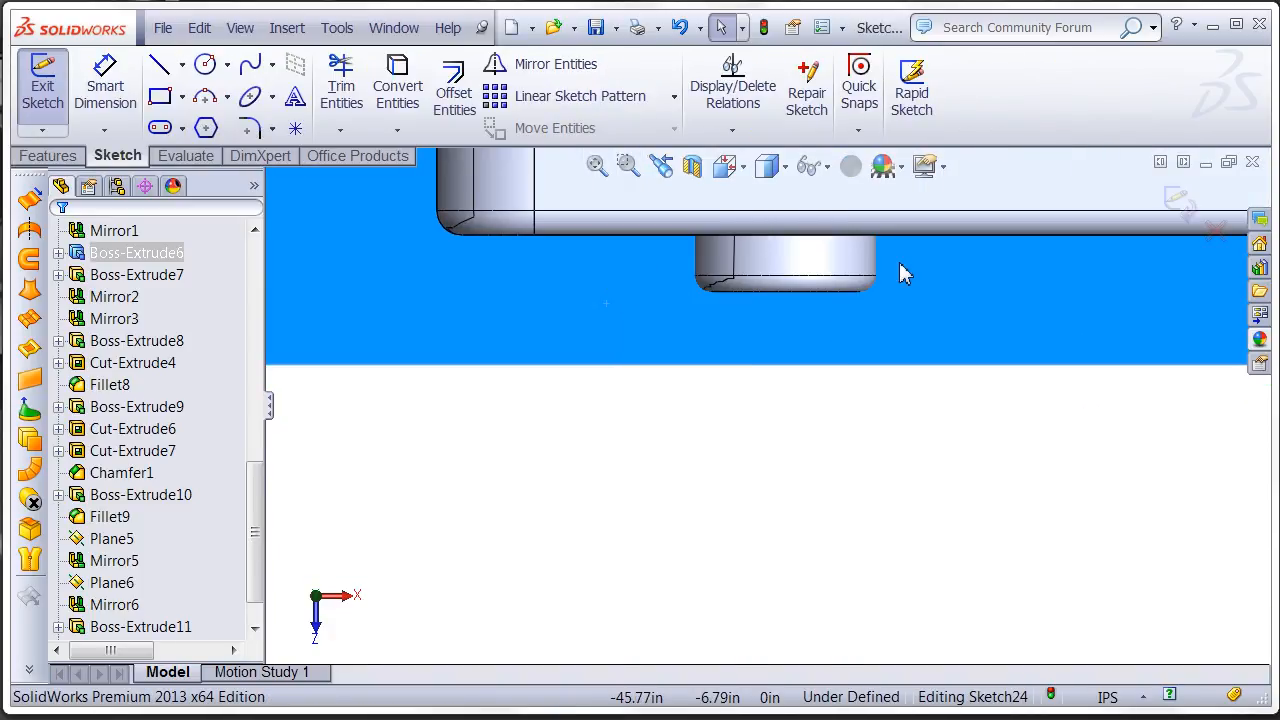
- Sketch a thin corner rectangle about 2.71 by 0.03 in across the knob's full width, and finish the sketch
scroll(894, 280, down, 2)
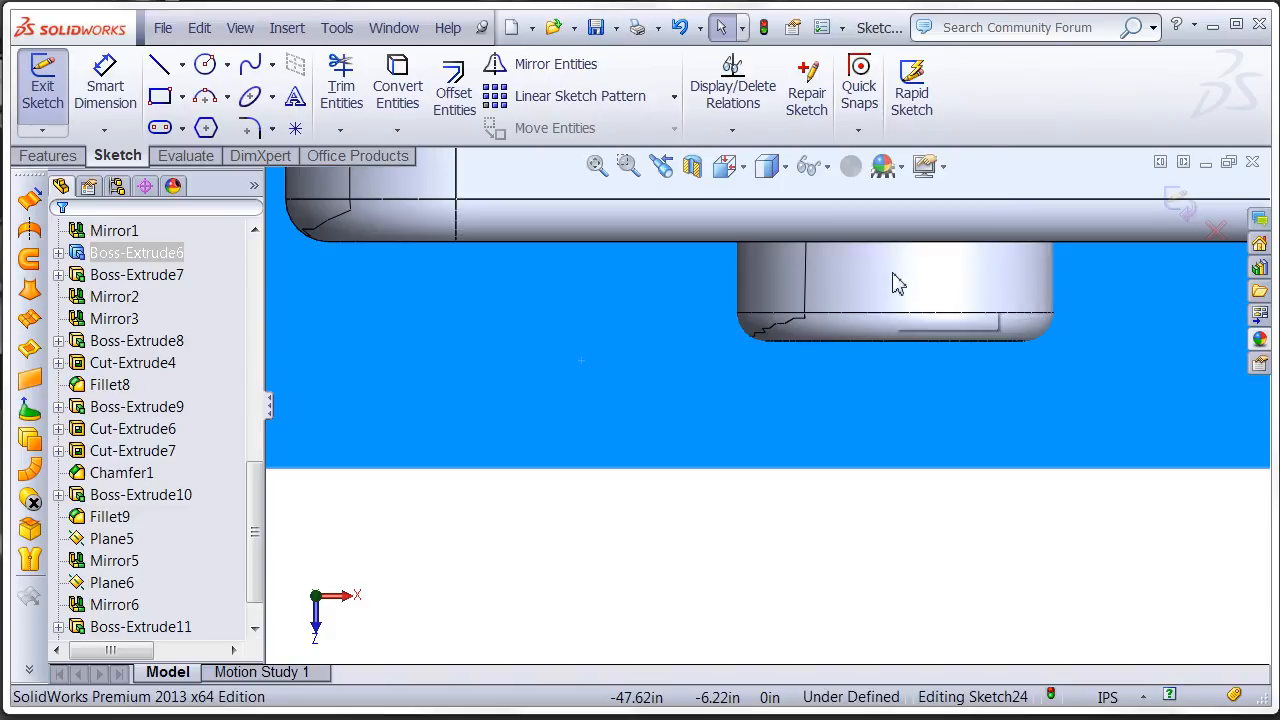
scroll(532, 277, down, 2)
click(162, 98)
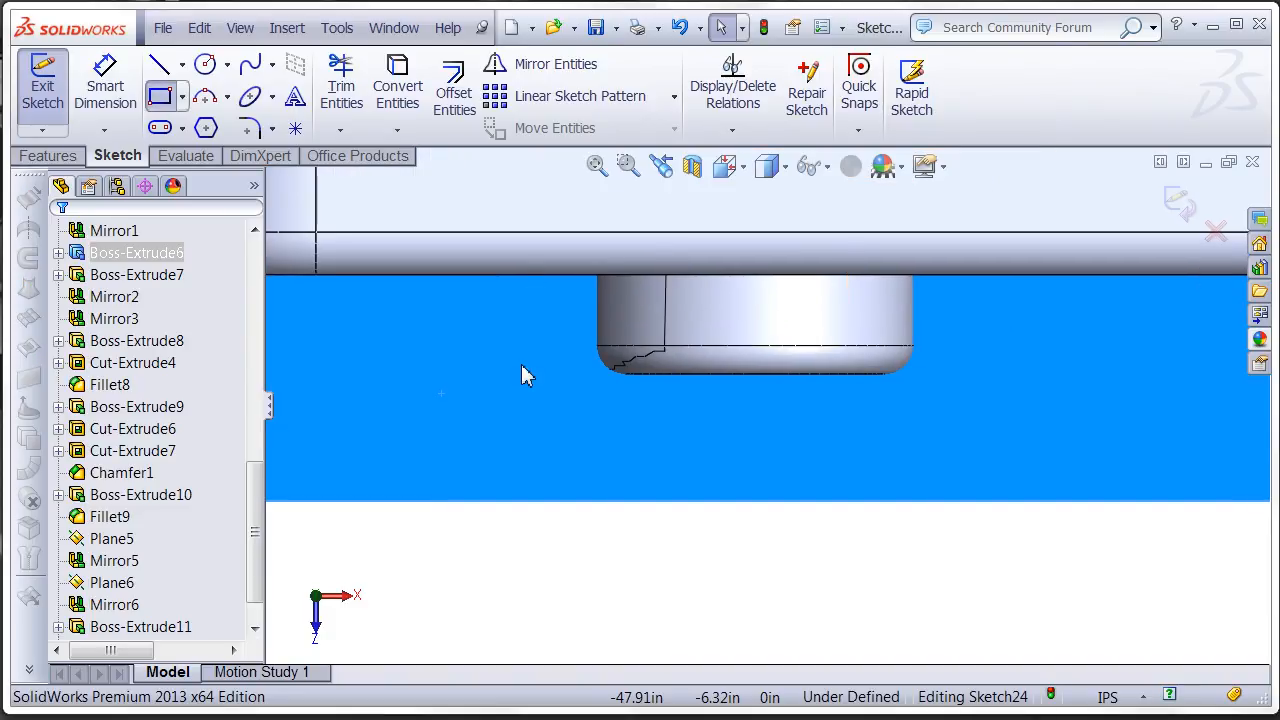
click(572, 327)
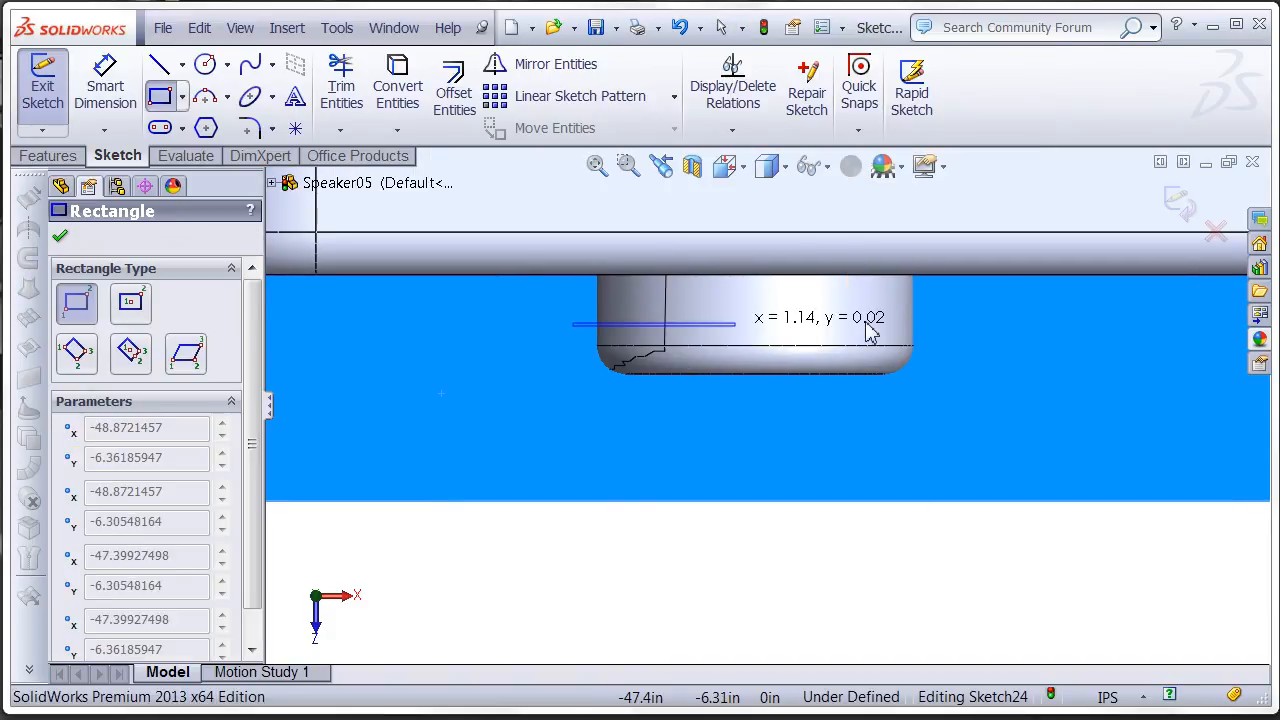
click(957, 330)
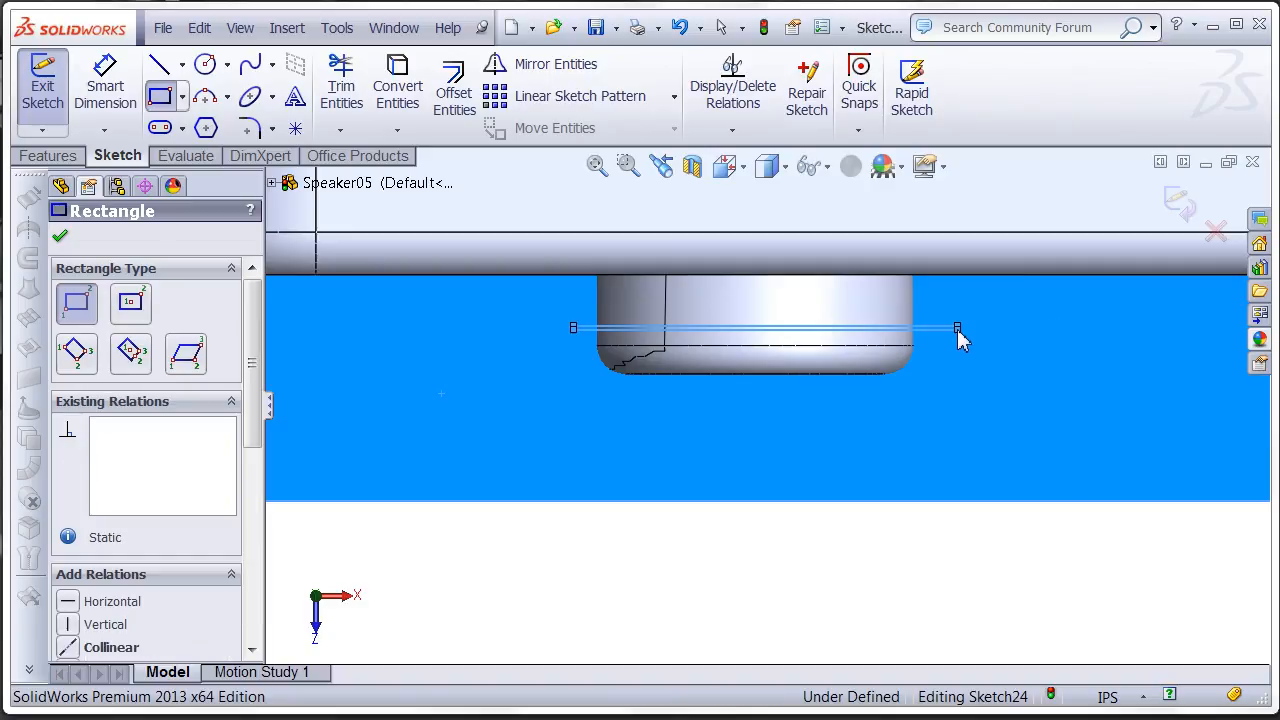
right_click(957, 330)
key(Escape)
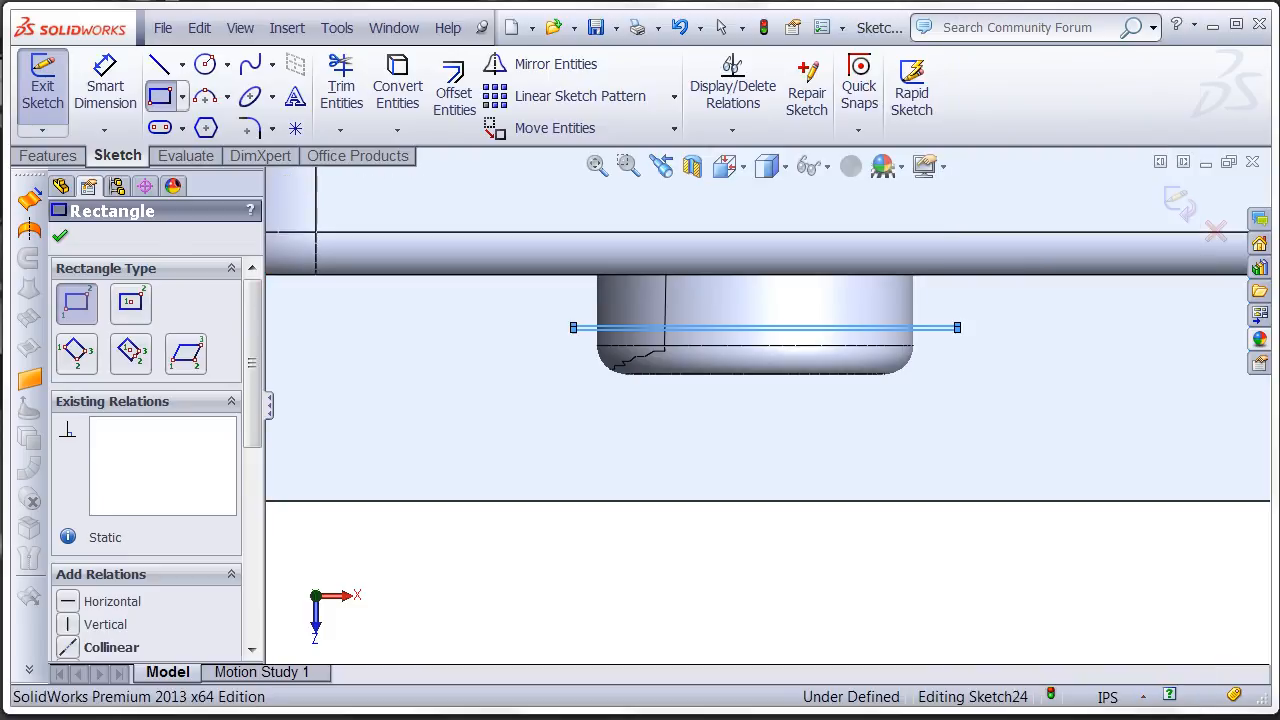
key(Escape)
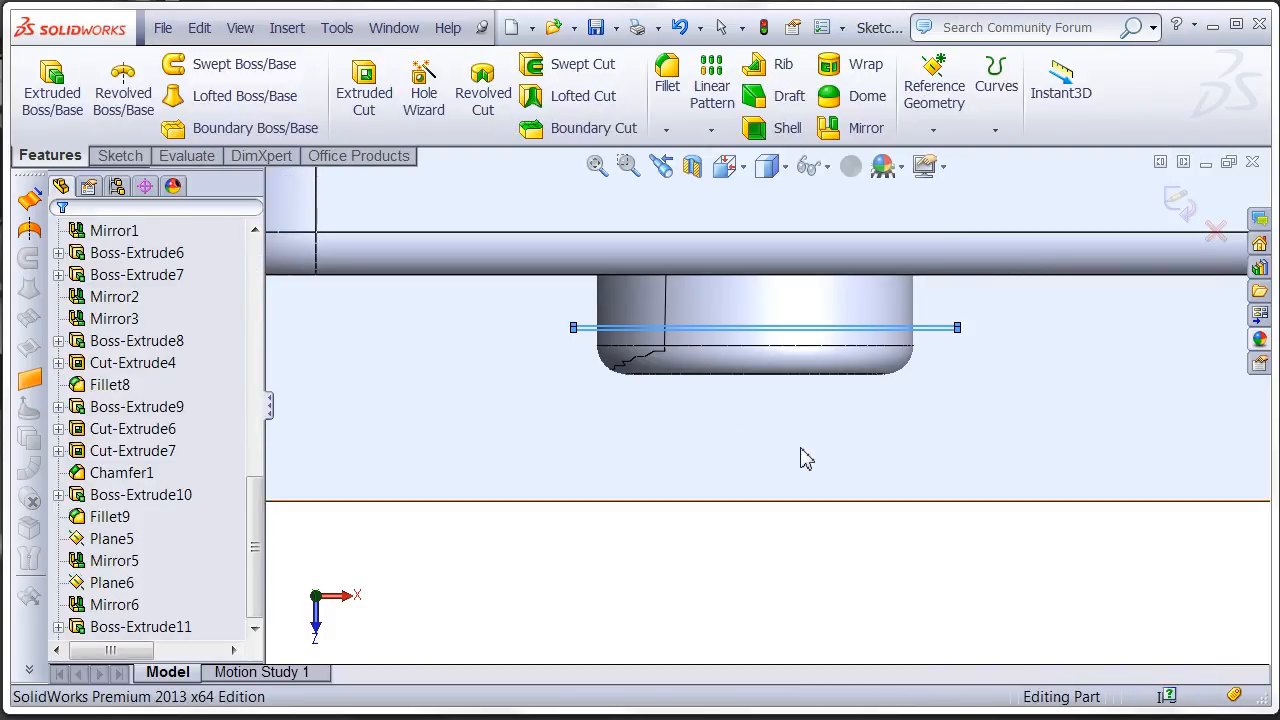
key(f)
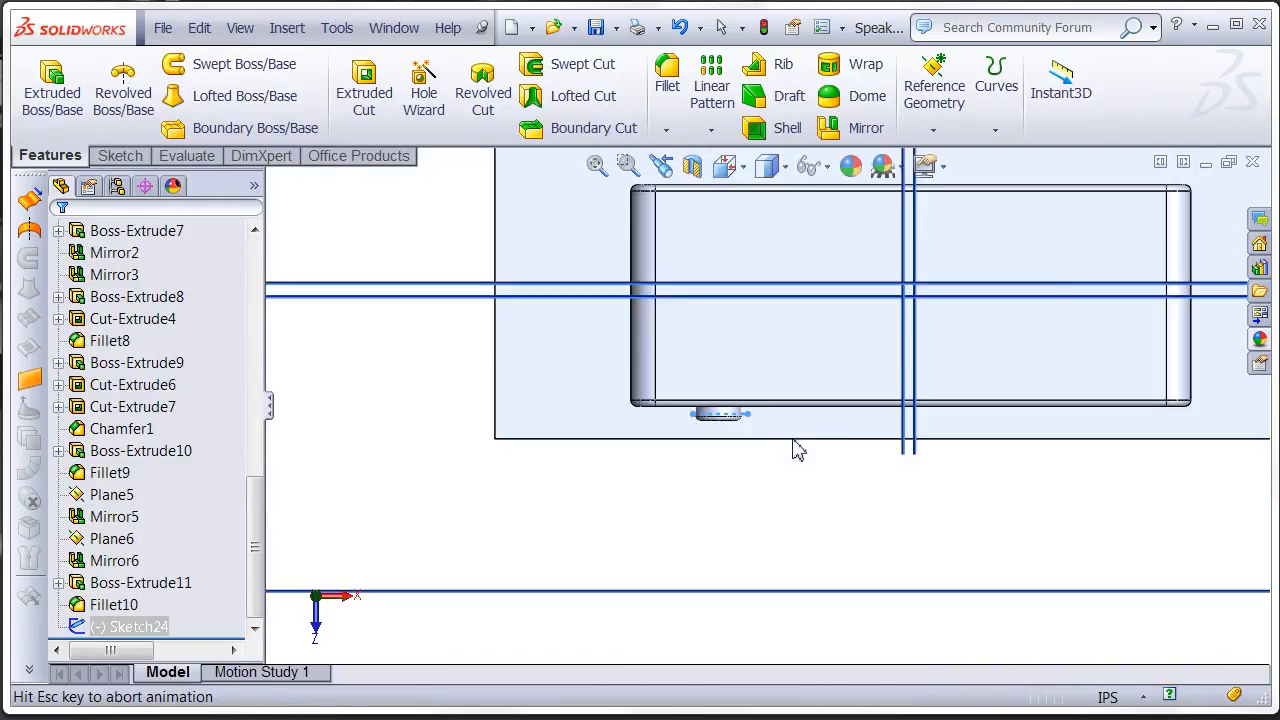
- Cut-extrude the thin rectangle upward through the knob as a blind 8.20 in cut, with the feature scope limited to the knob body
click(364, 112)
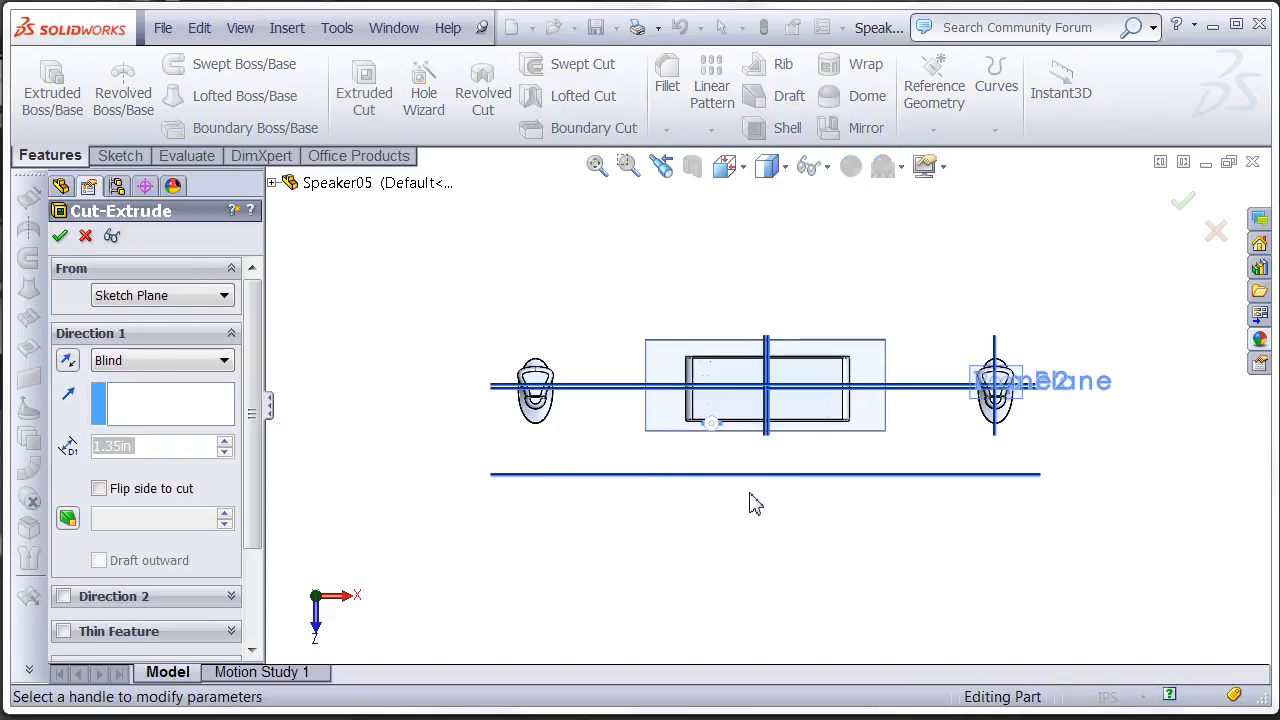
middle_drag(748, 480, 731, 336)
scroll(723, 485, down, 5)
drag(708, 388, 676, 222)
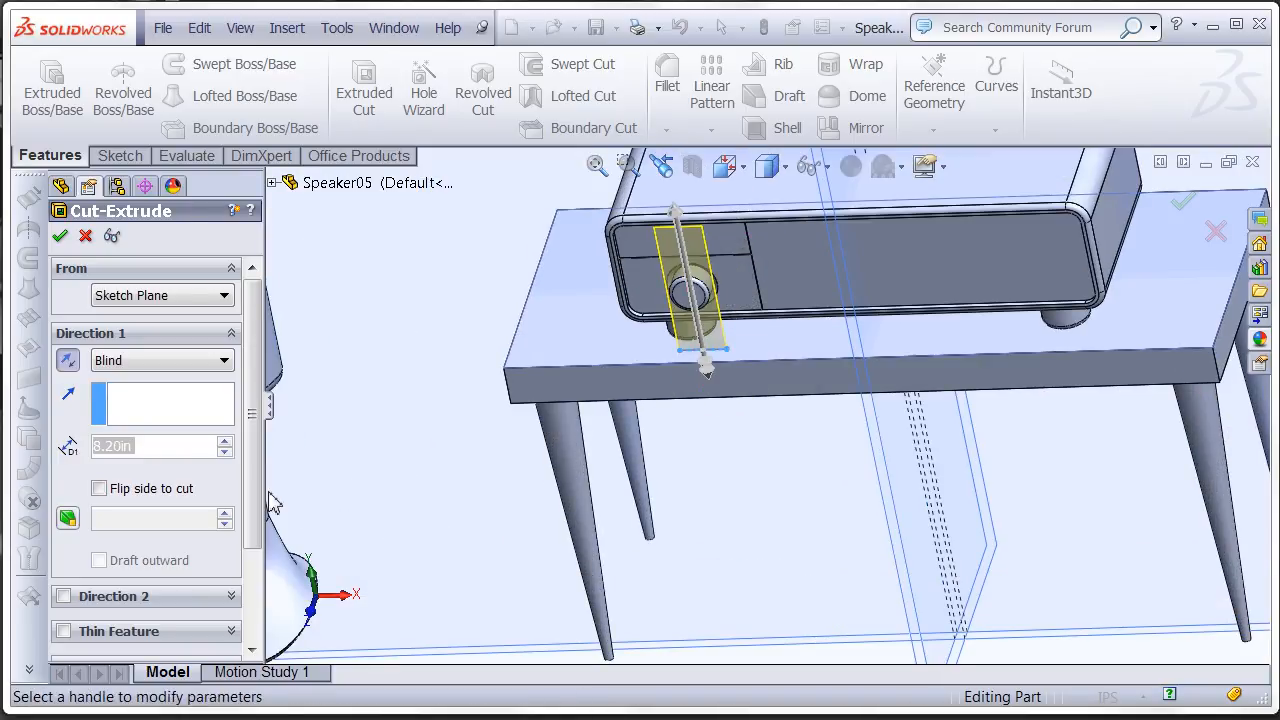
scroll(257, 514, down, 3)
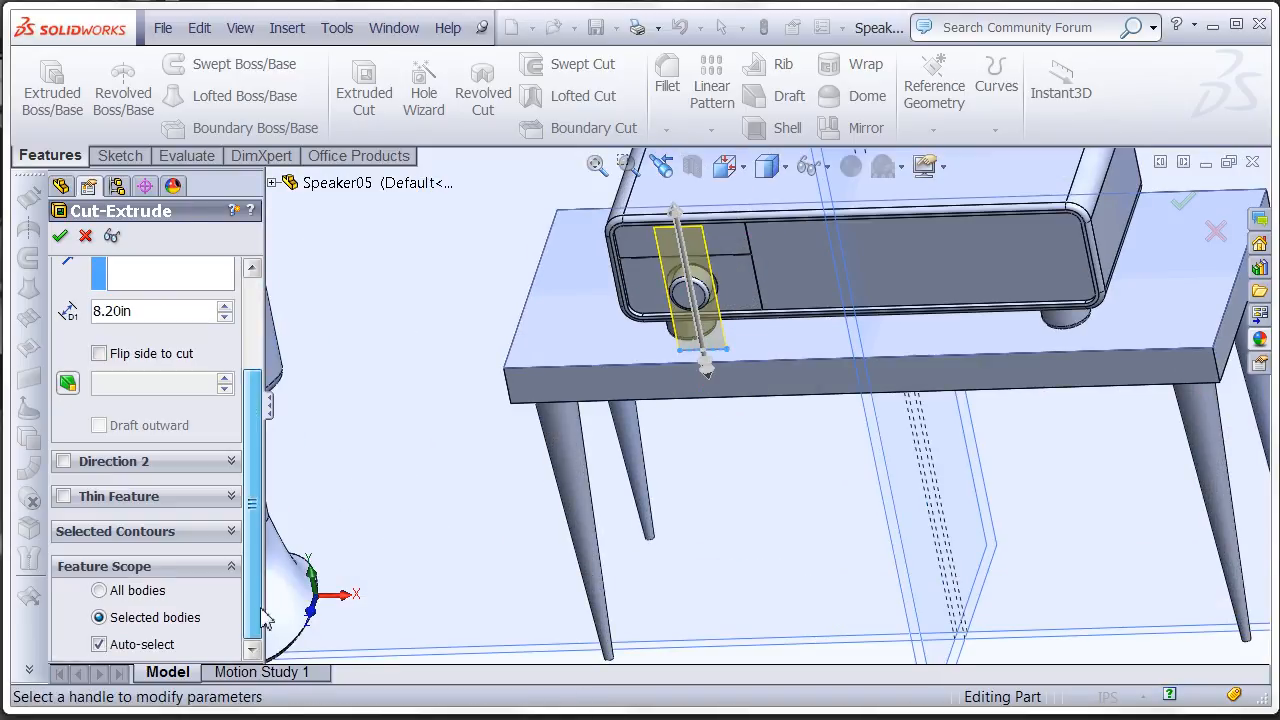
click(147, 647)
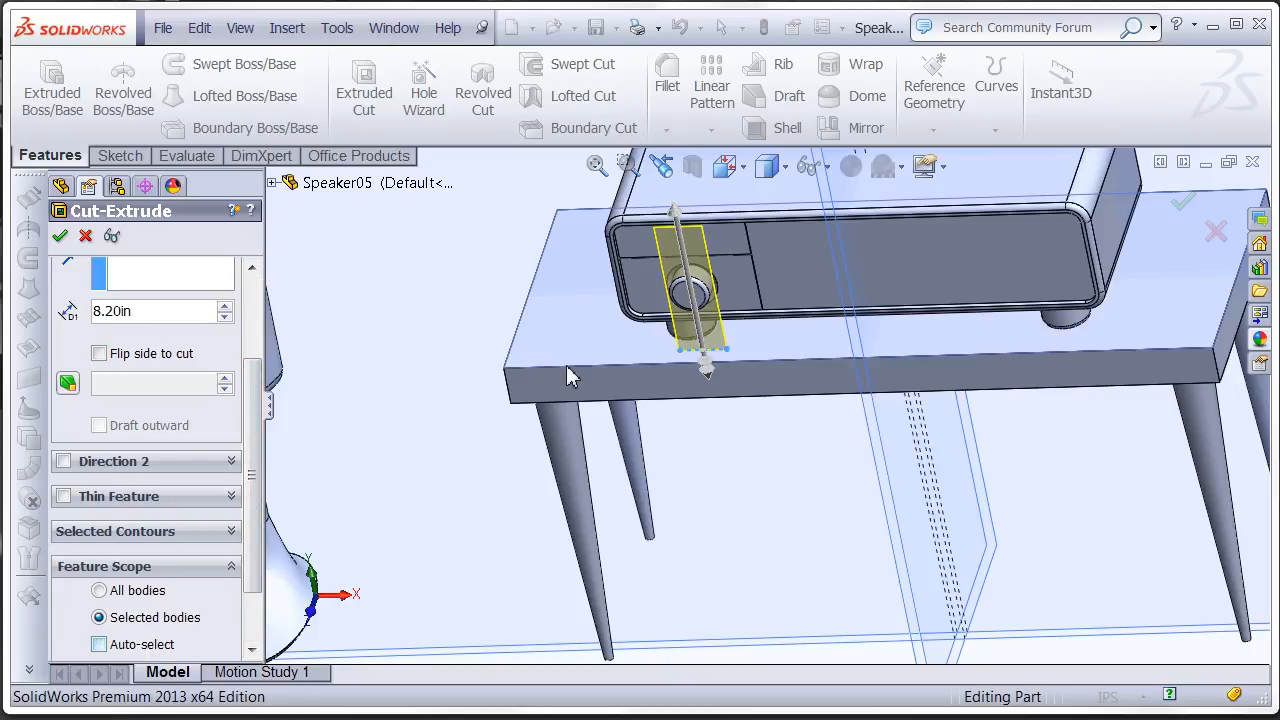
click(677, 291)
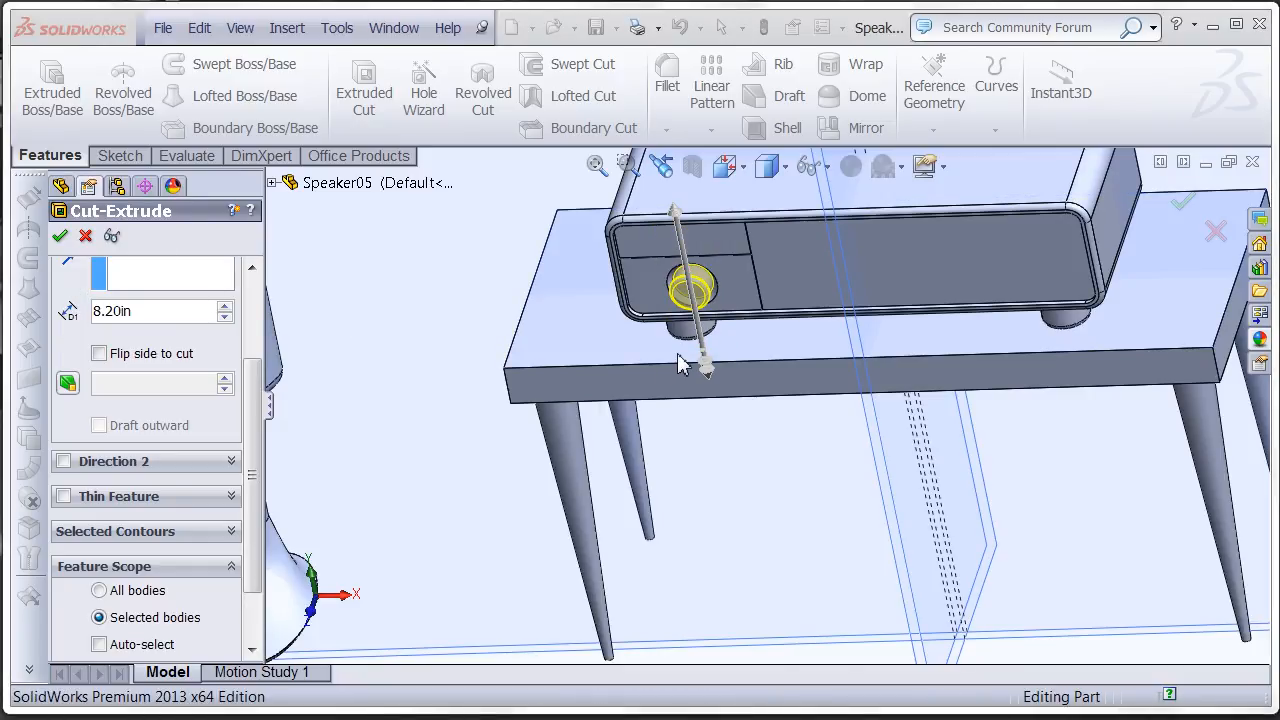
key(Return)
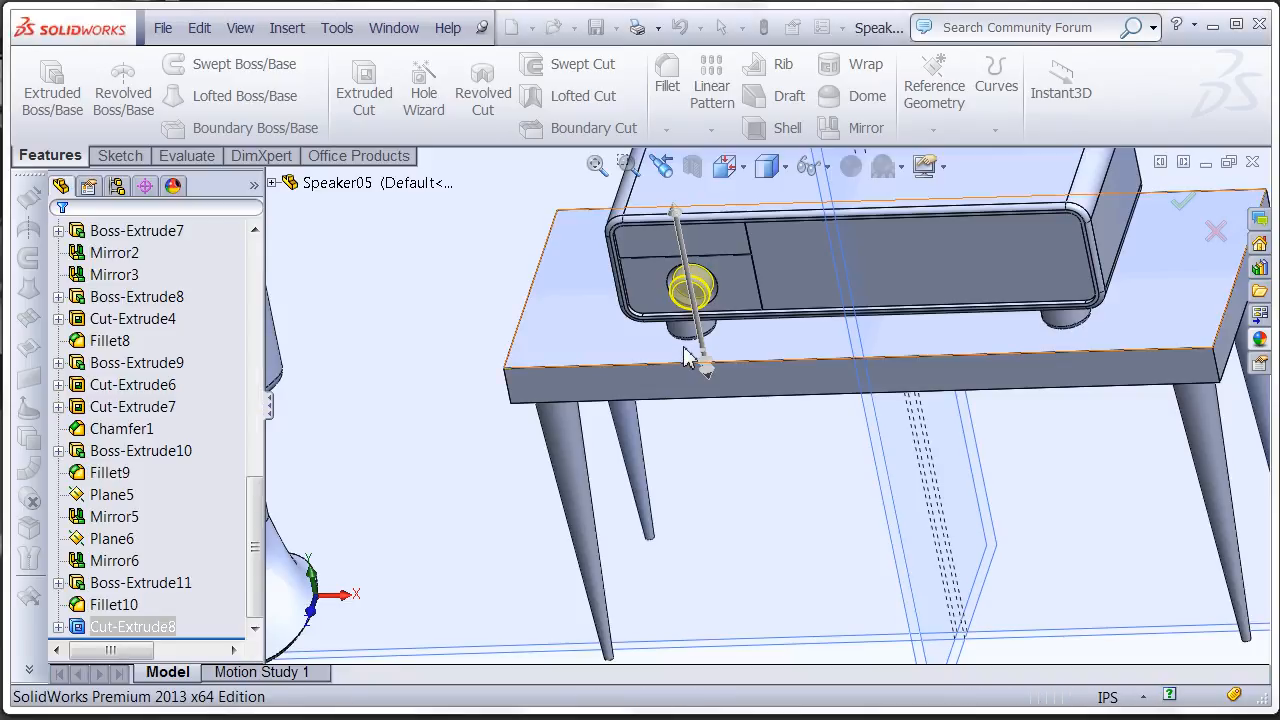
- Start a sketch on the receiver's large front panel face beside the knob section, viewed normal to that face
ctrl+middle_drag(836, 329, 893, 305)
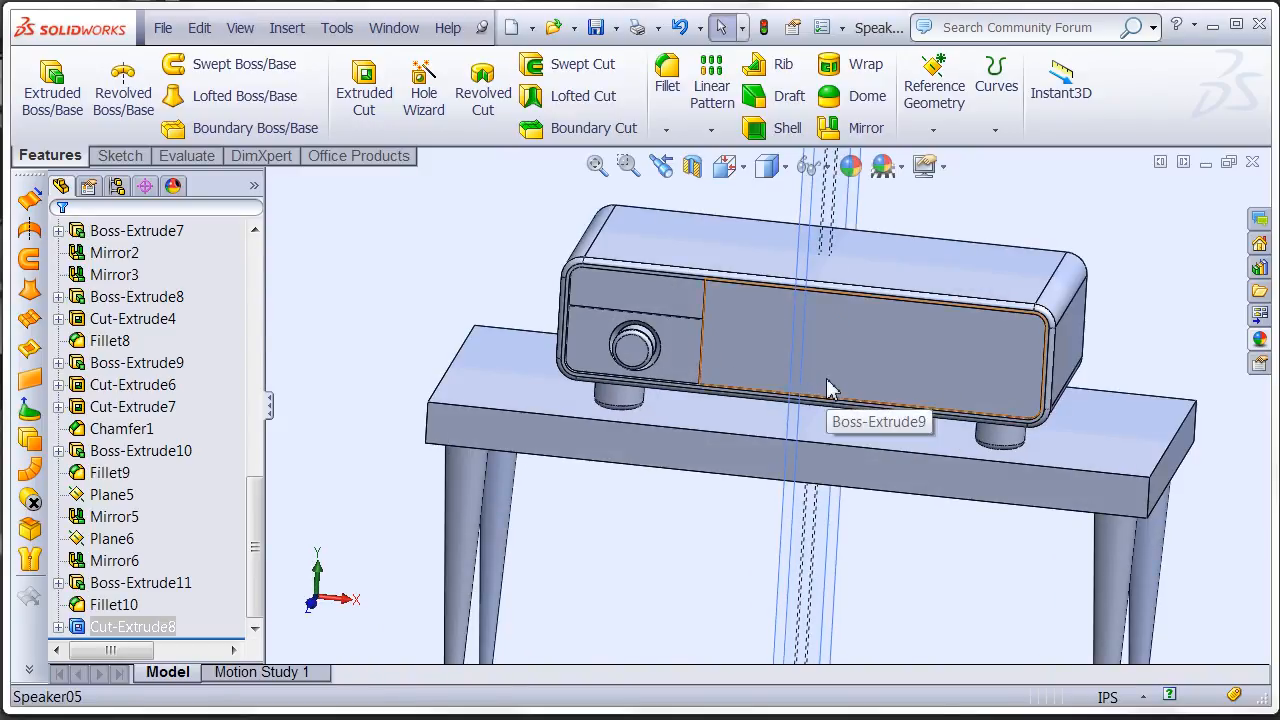
click(737, 343)
click(884, 284)
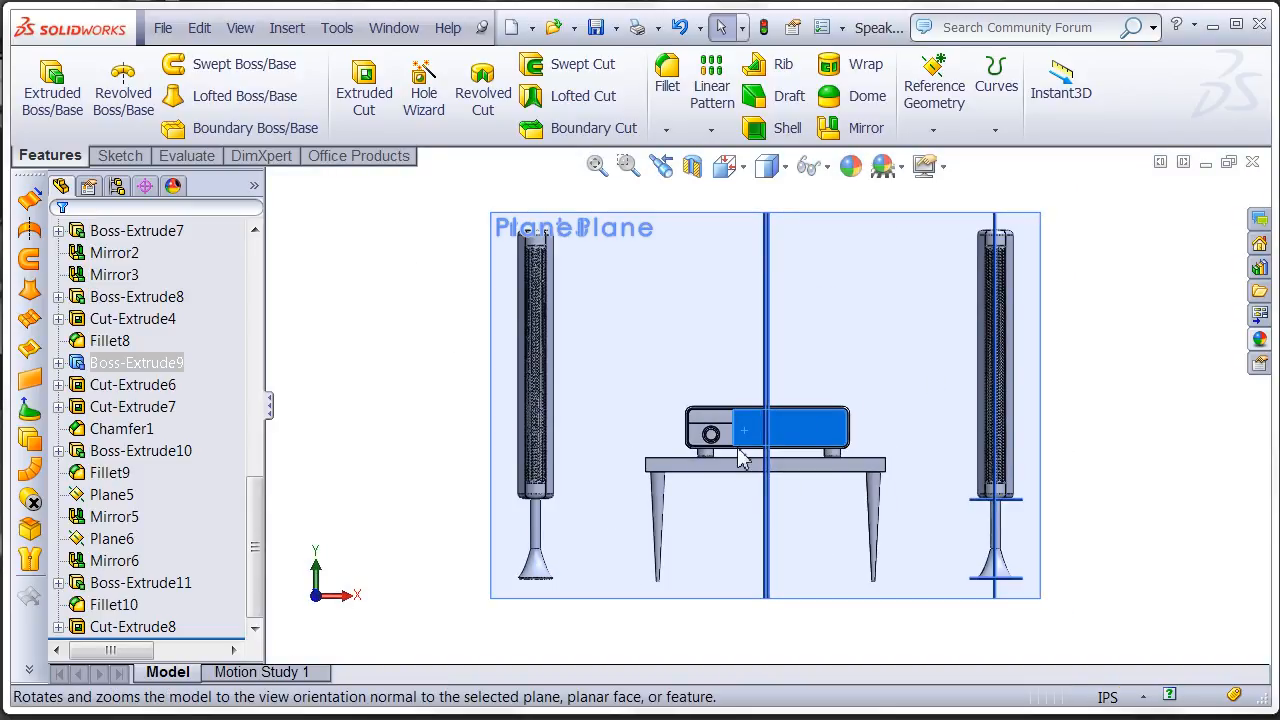
scroll(800, 430, down, 8)
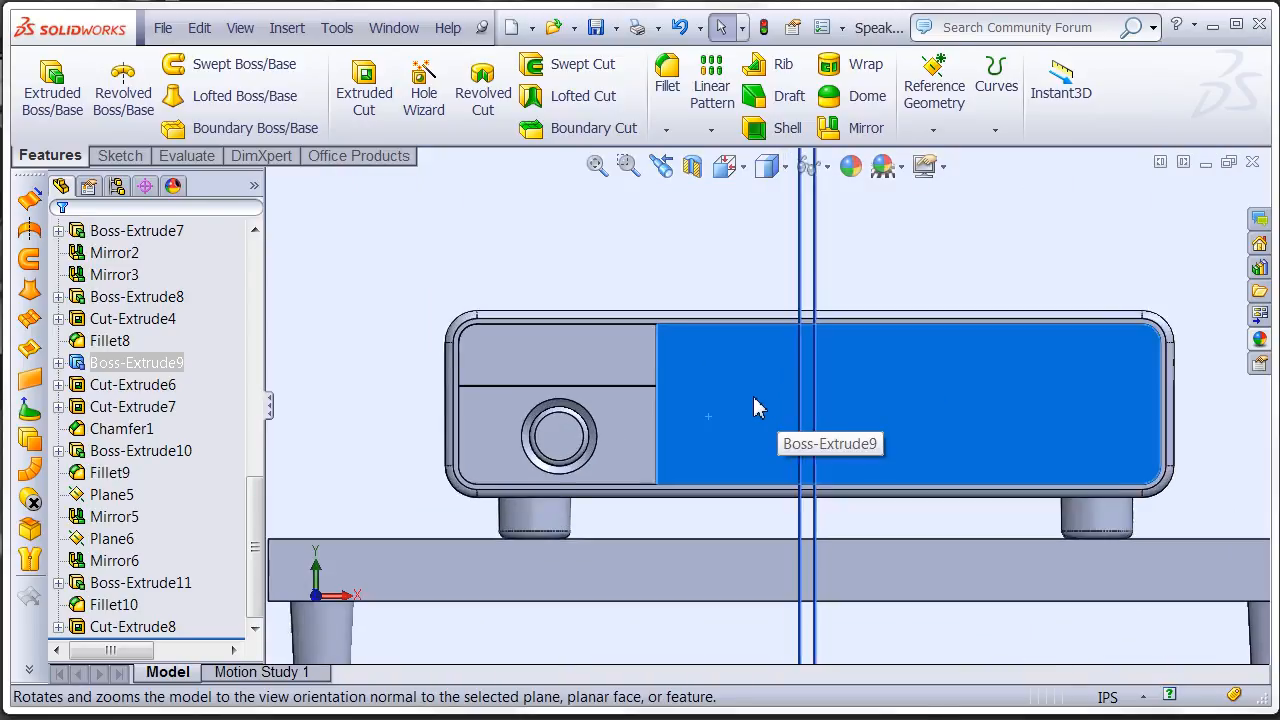
scroll(753, 396, down, 3)
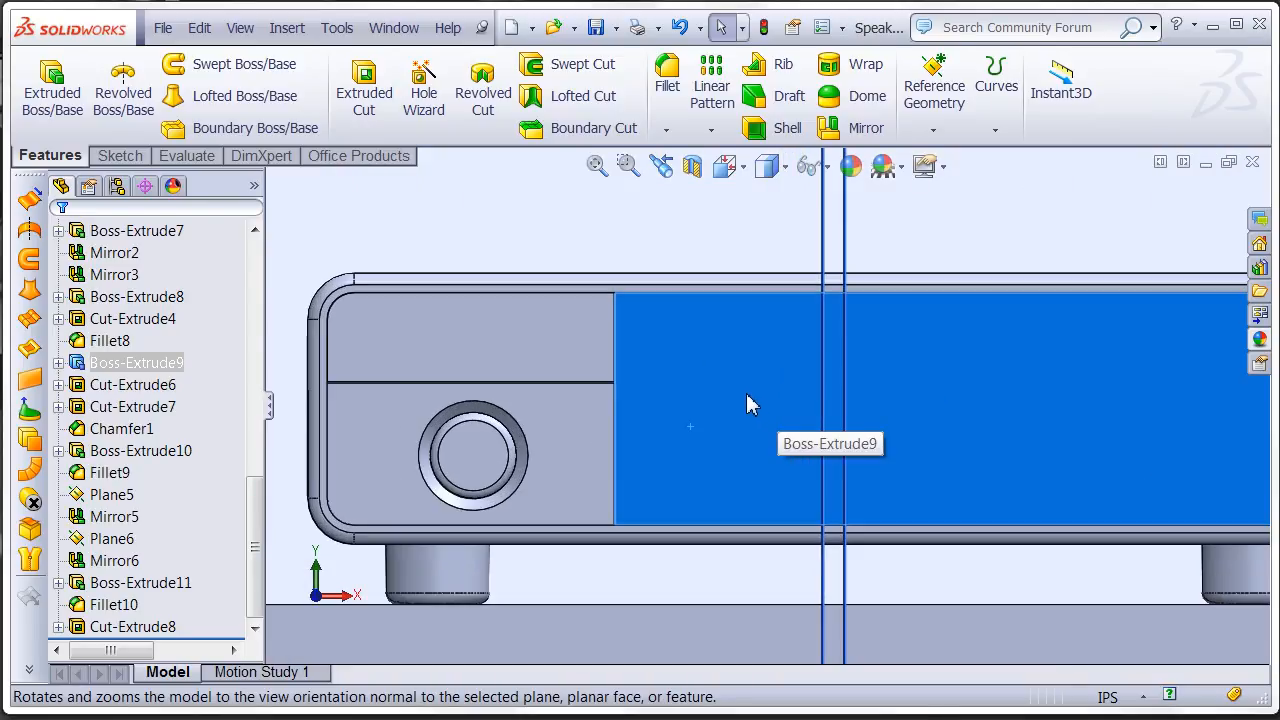
right_click(705, 350)
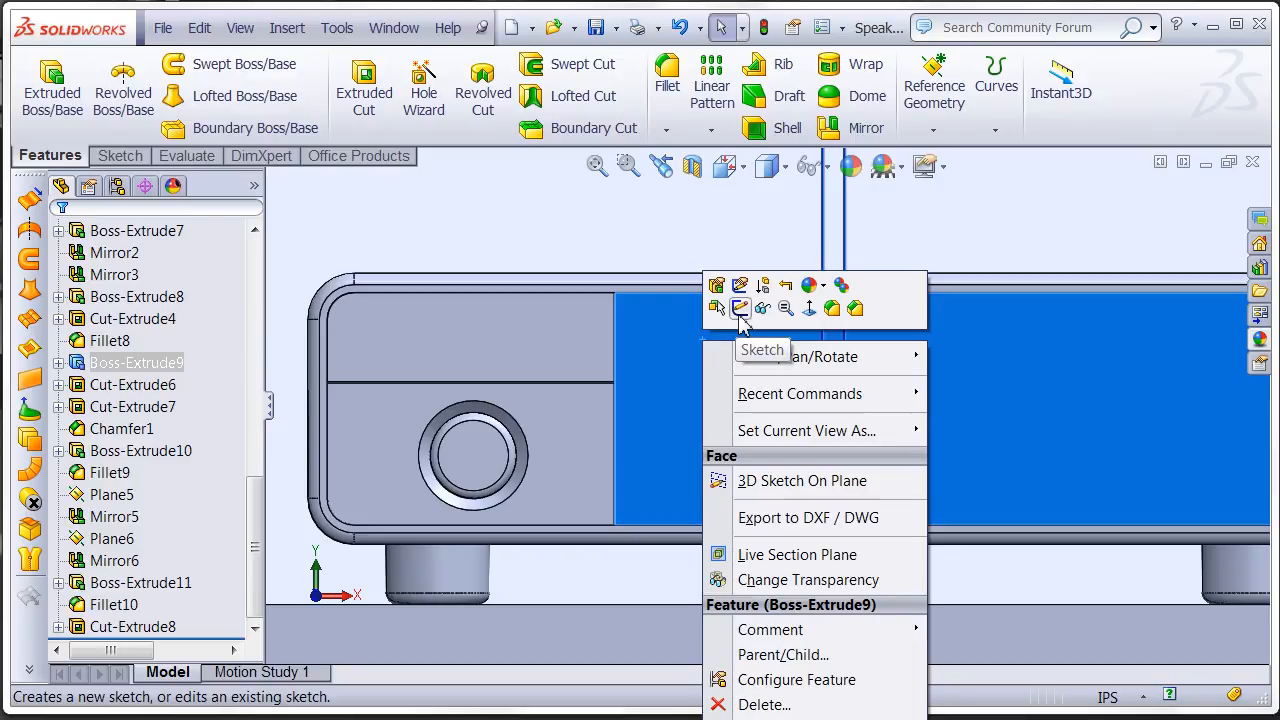
click(740, 309)
- Sketch a small parallelogram near the panel's upper corner beside the knob section, with a slanted side about 0.52 in and vertical side about 0.38 in
scroll(676, 352, down, 3)
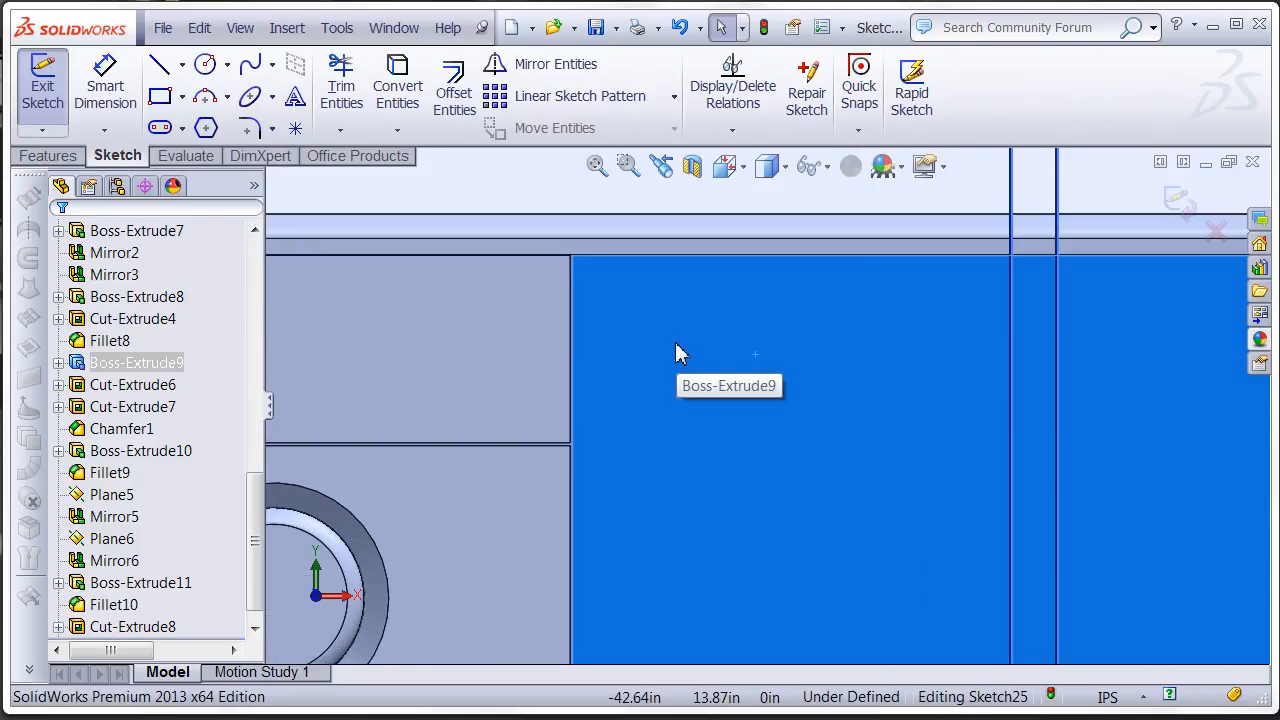
scroll(637, 327, down, 2)
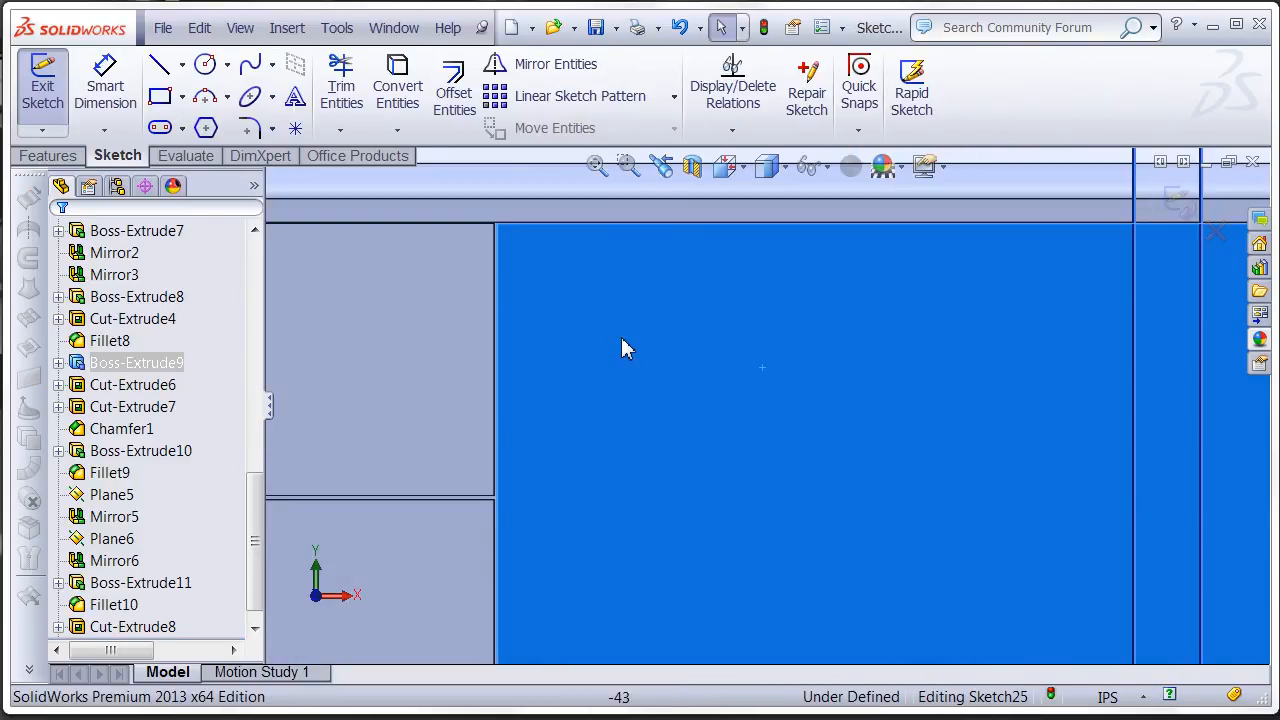
ctrl+middle_drag(621, 337, 607, 388)
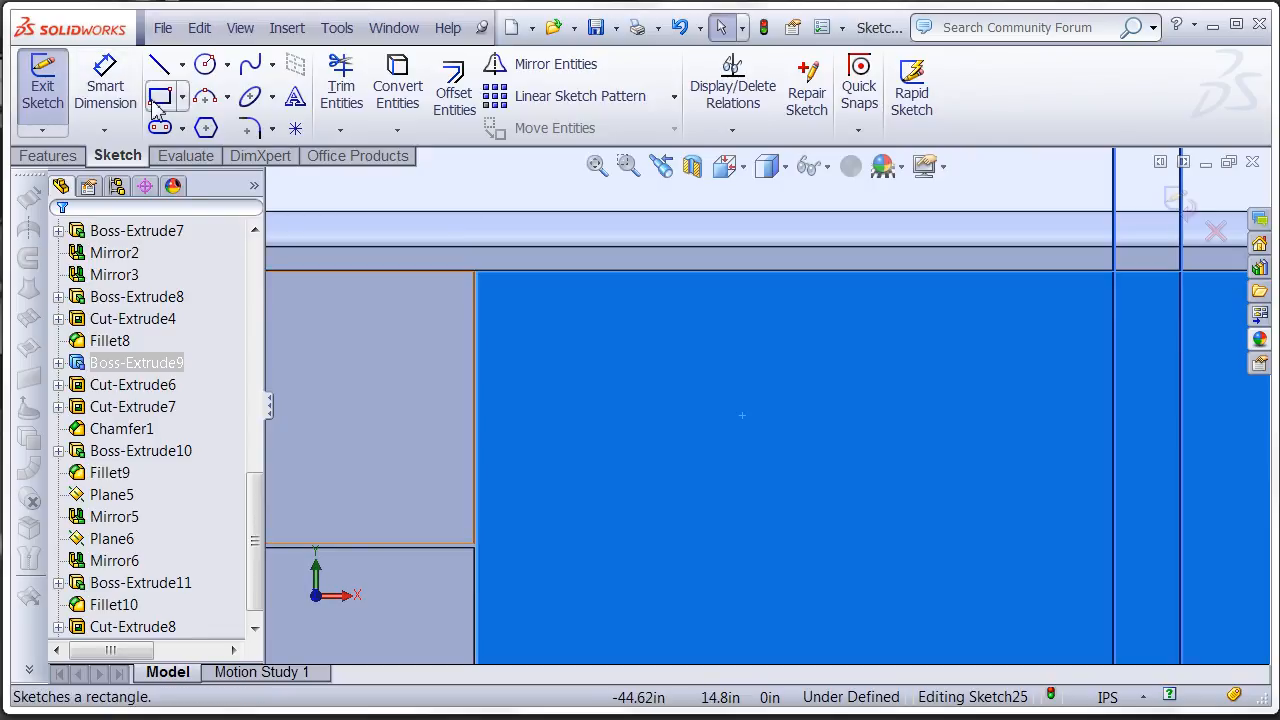
click(183, 99)
click(212, 226)
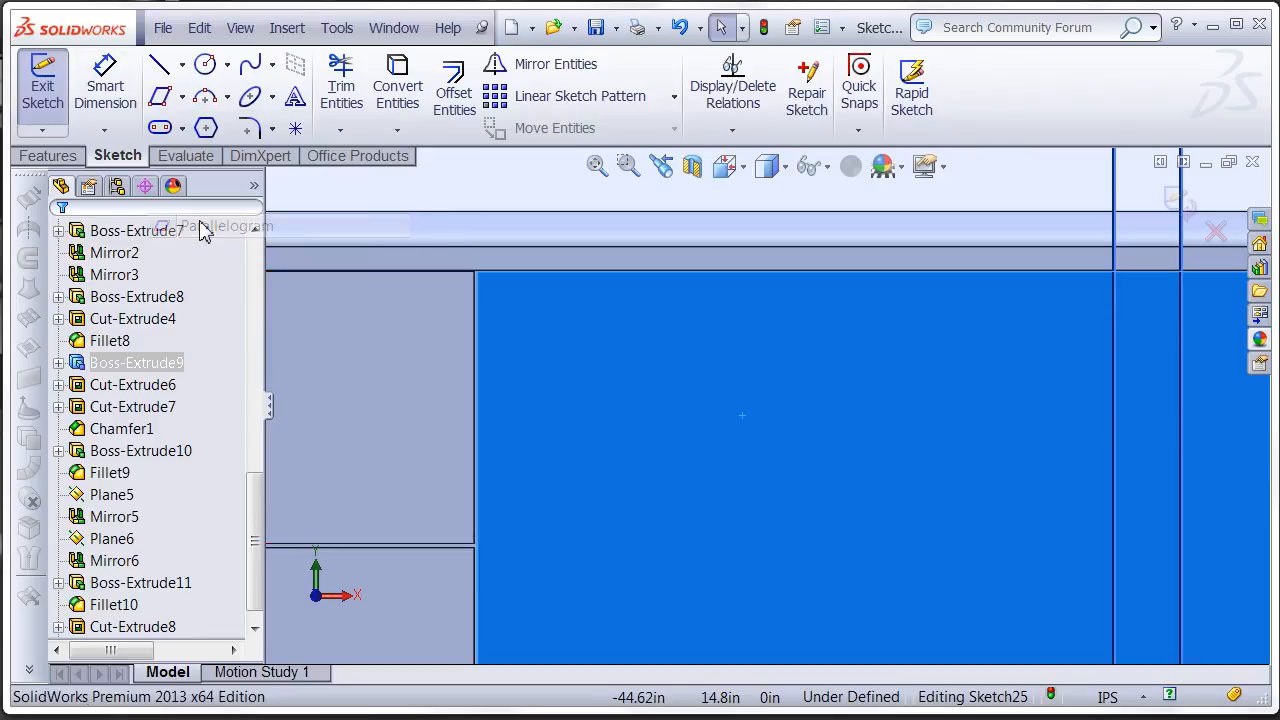
click(522, 331)
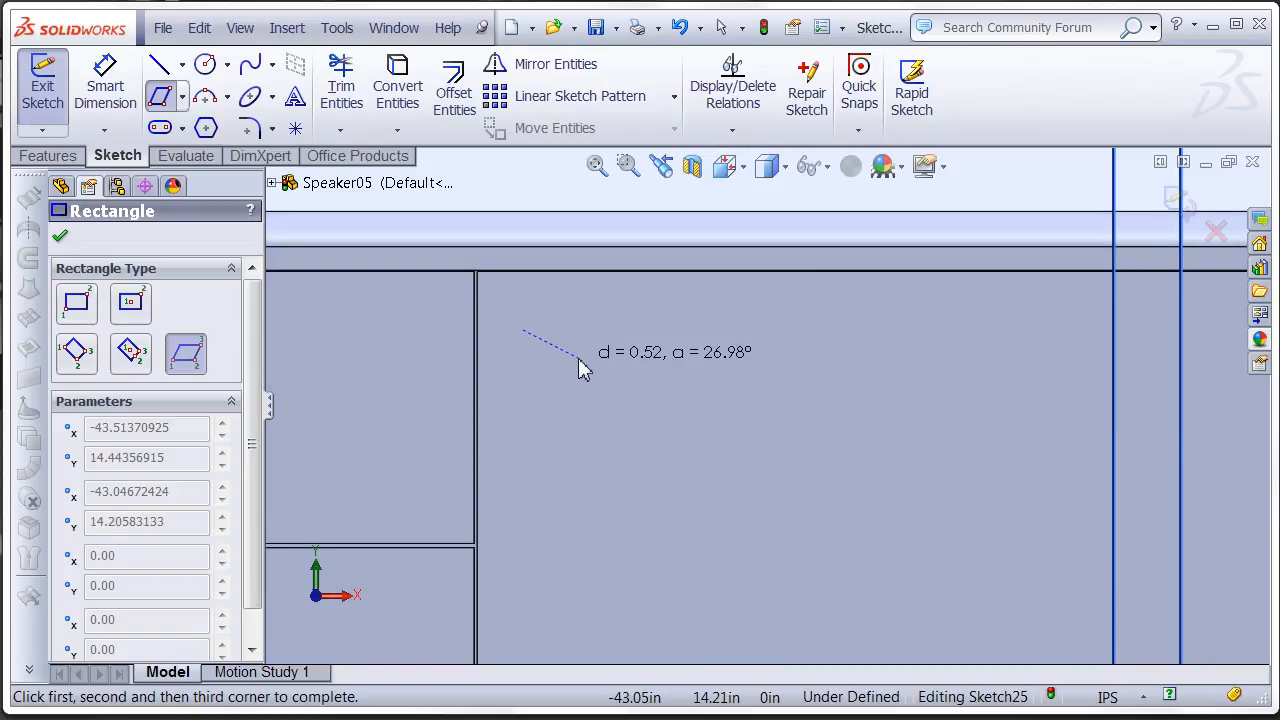
click(579, 359)
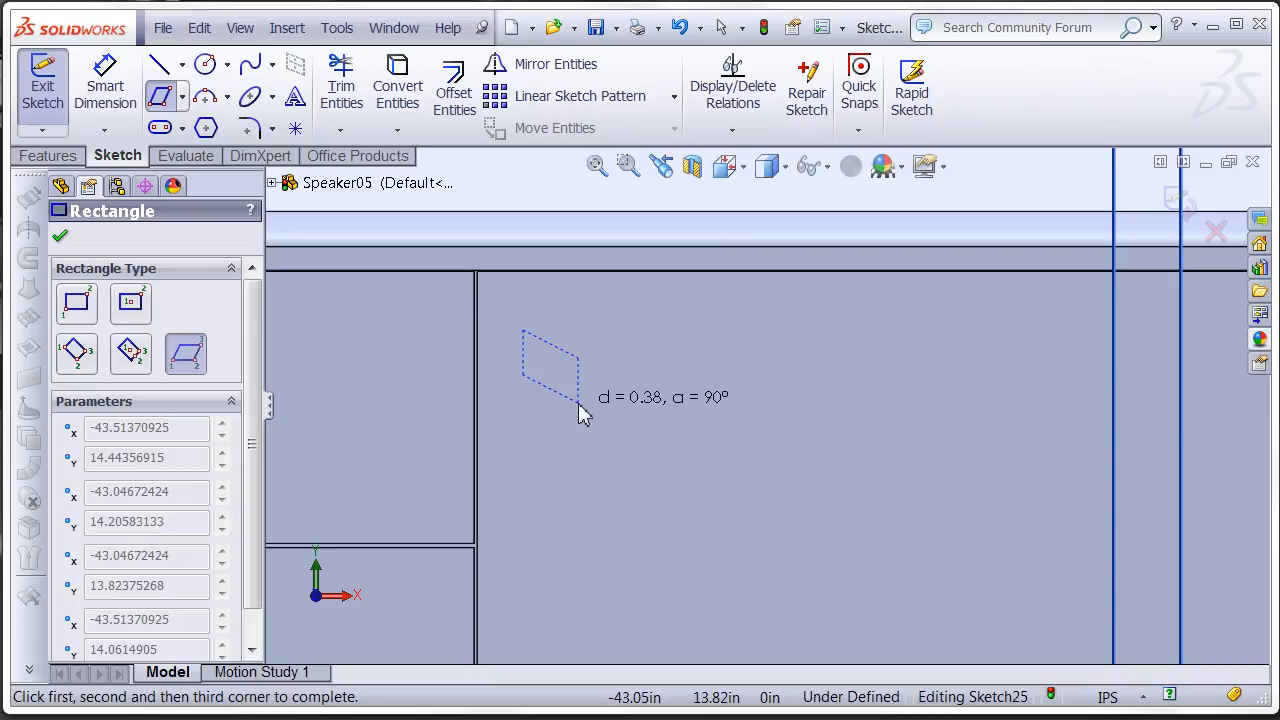
click(579, 406)
- Draw a vertical centerline about 1.72 in long just beside the parallelogram, on the side away from the knob section
right_click(578, 412)
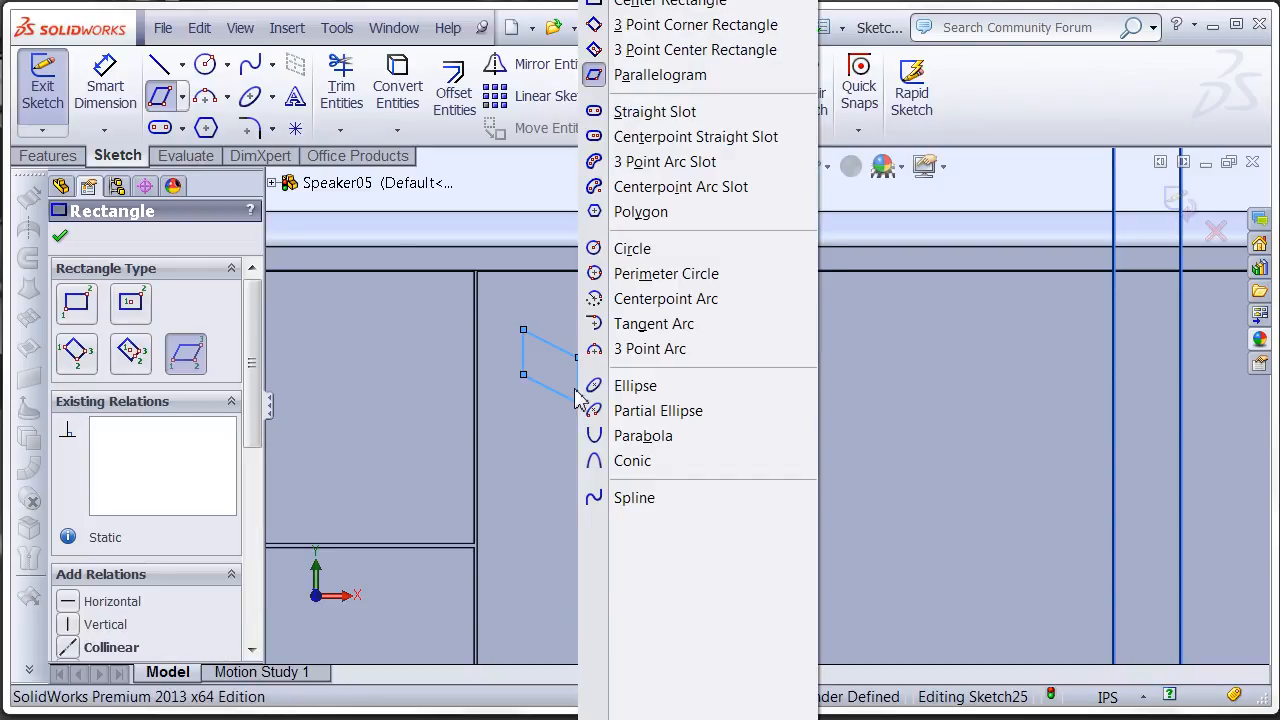
click(650, 2)
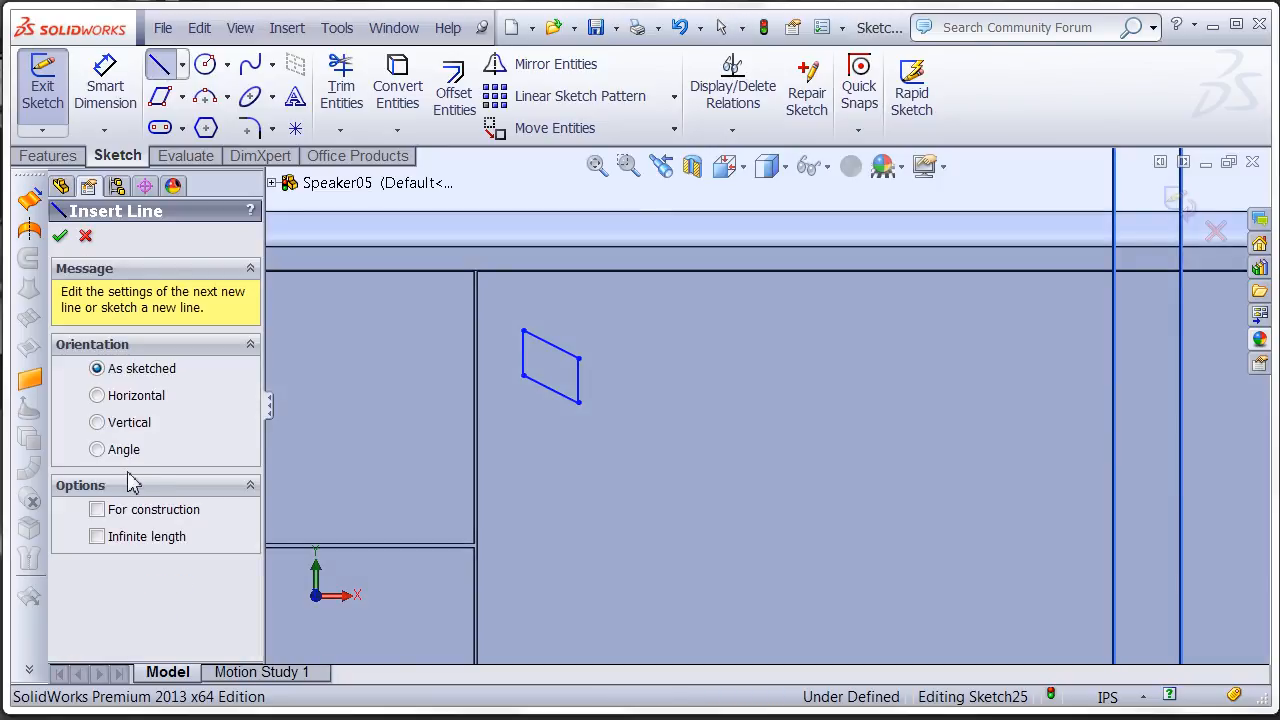
click(595, 300)
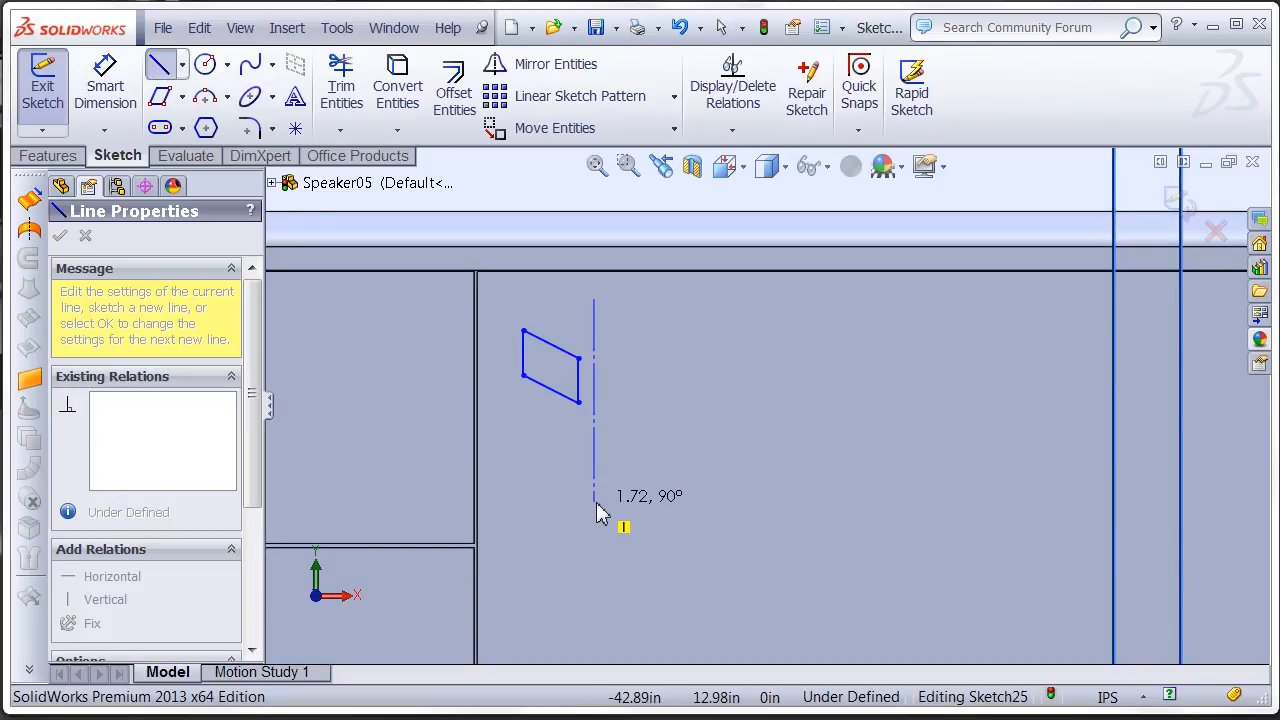
click(596, 503)
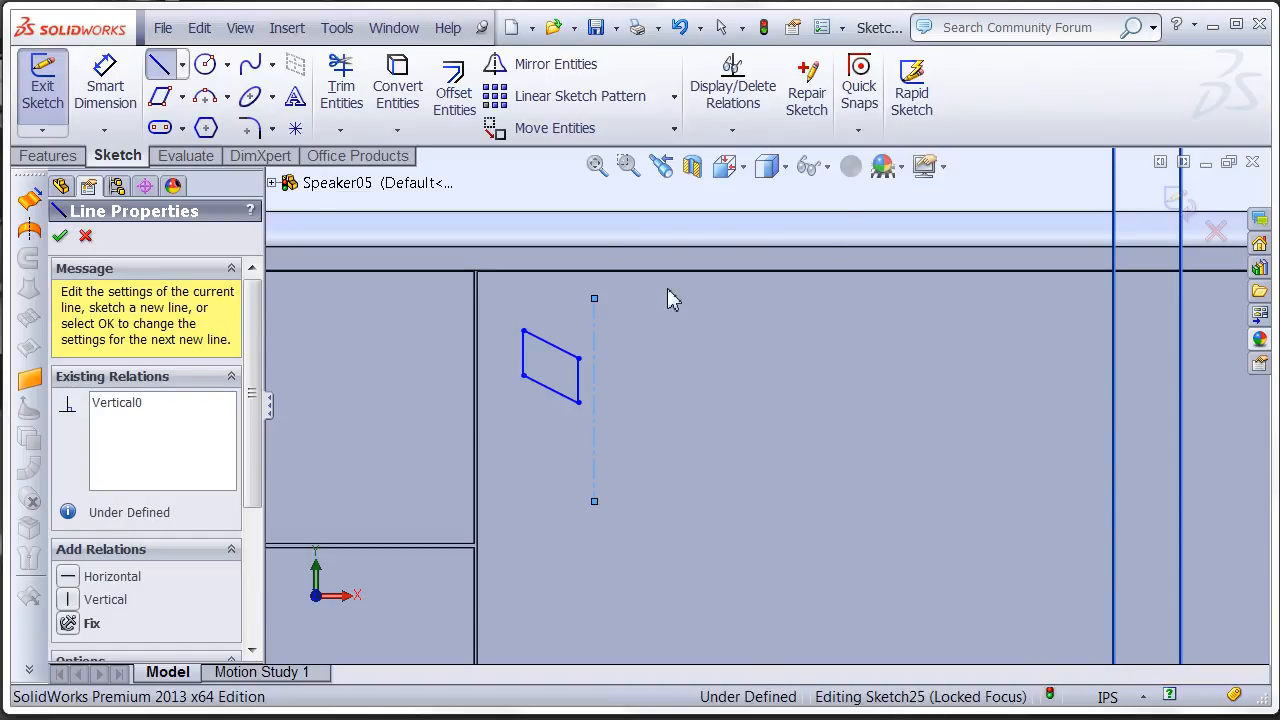
right_click(668, 290)
key(Escape)
key(Escape)
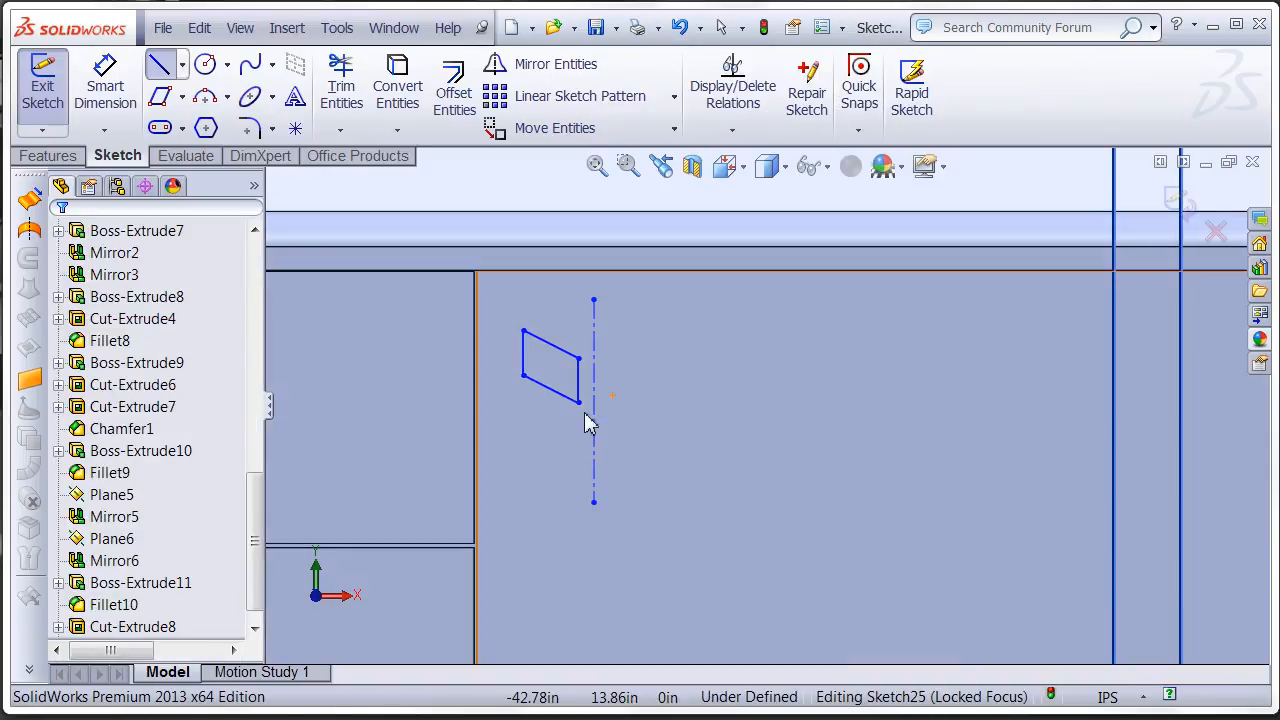
- Widen the parallelogram slightly on the side away from the centerline and mirror a copy of its four lines about the vertical centerline
mouse_move(523, 375)
mouse_down()
mouse_move(520, 364)
mouse_move(517, 387)
mouse_move(512, 378)
mouse_up()
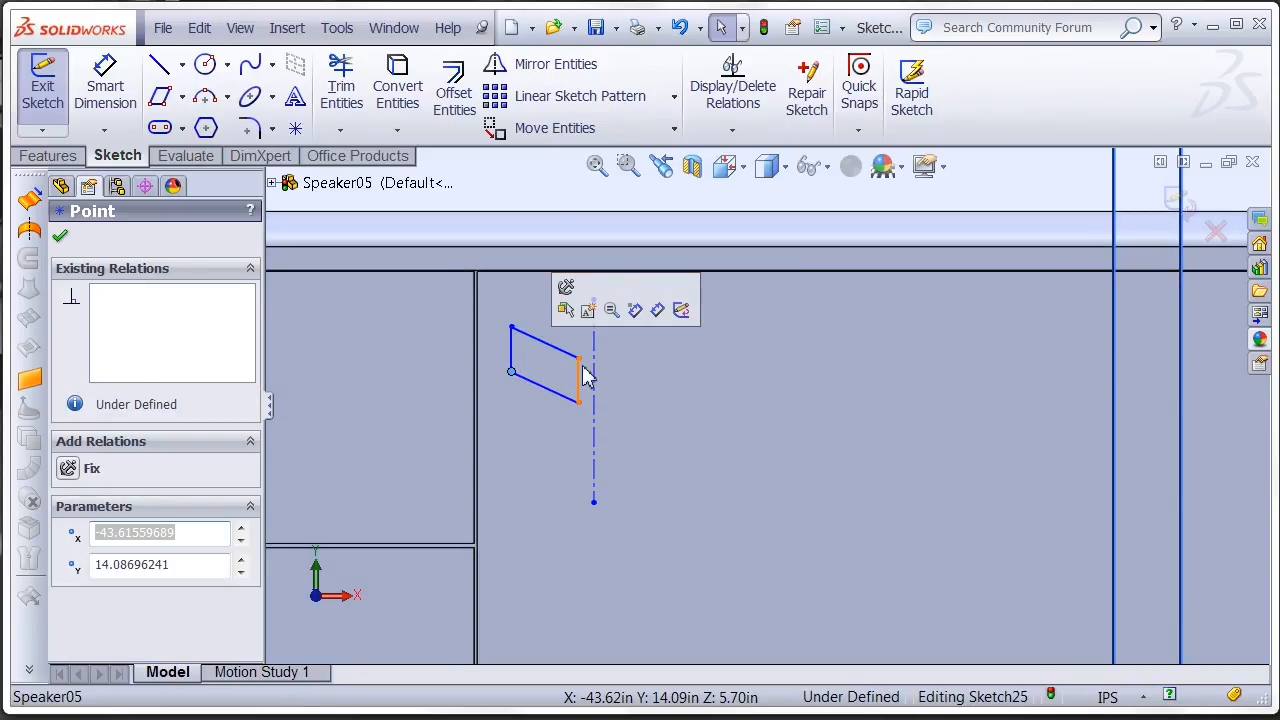
click(565, 360)
right_click(566, 360)
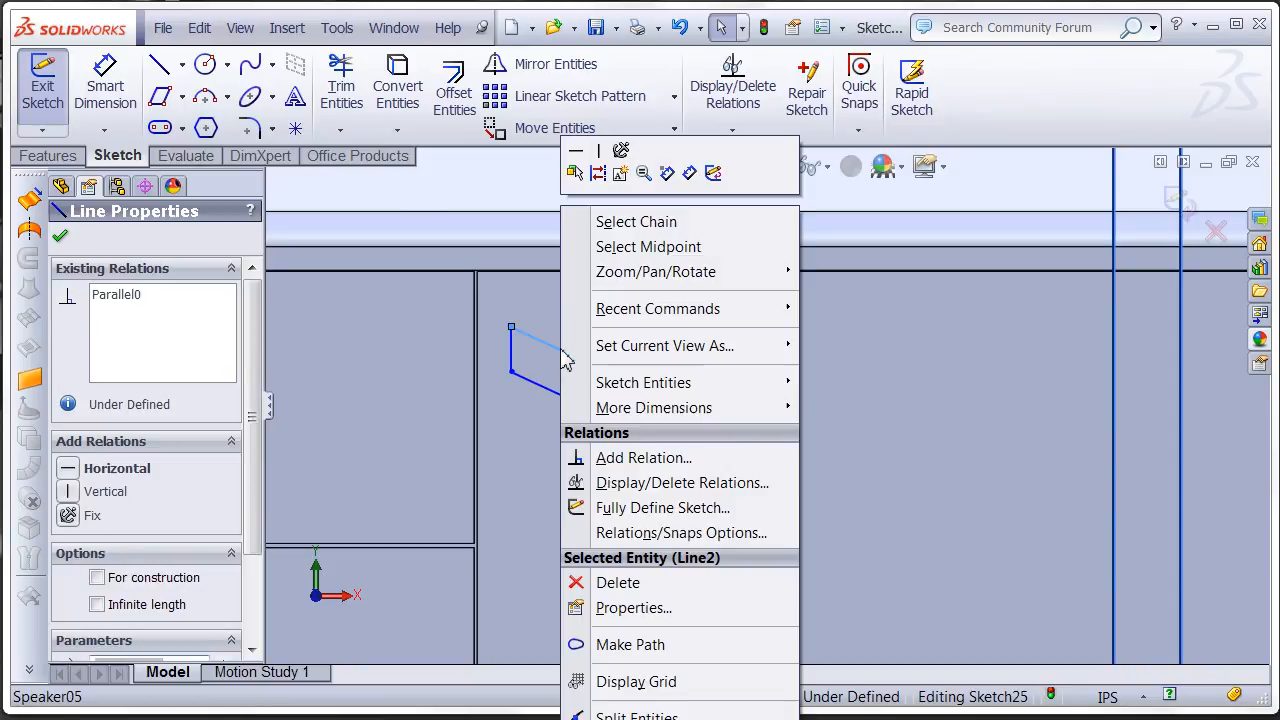
click(644, 228)
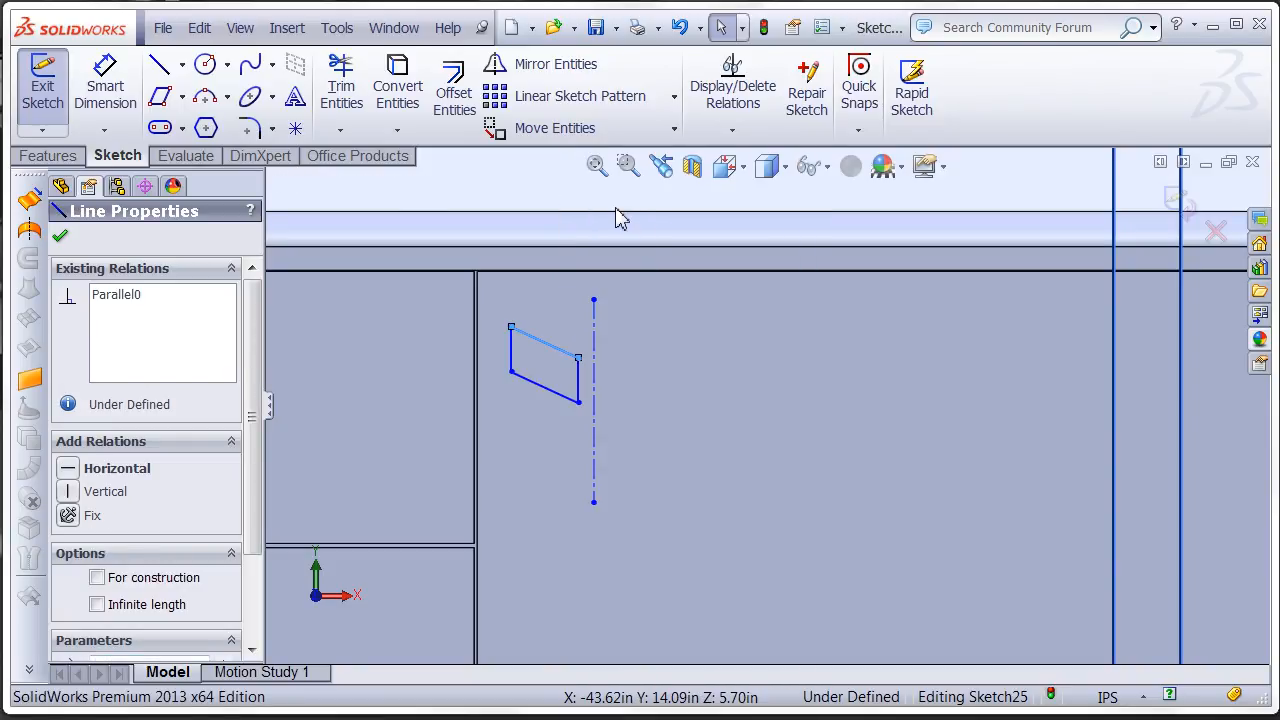
click(520, 64)
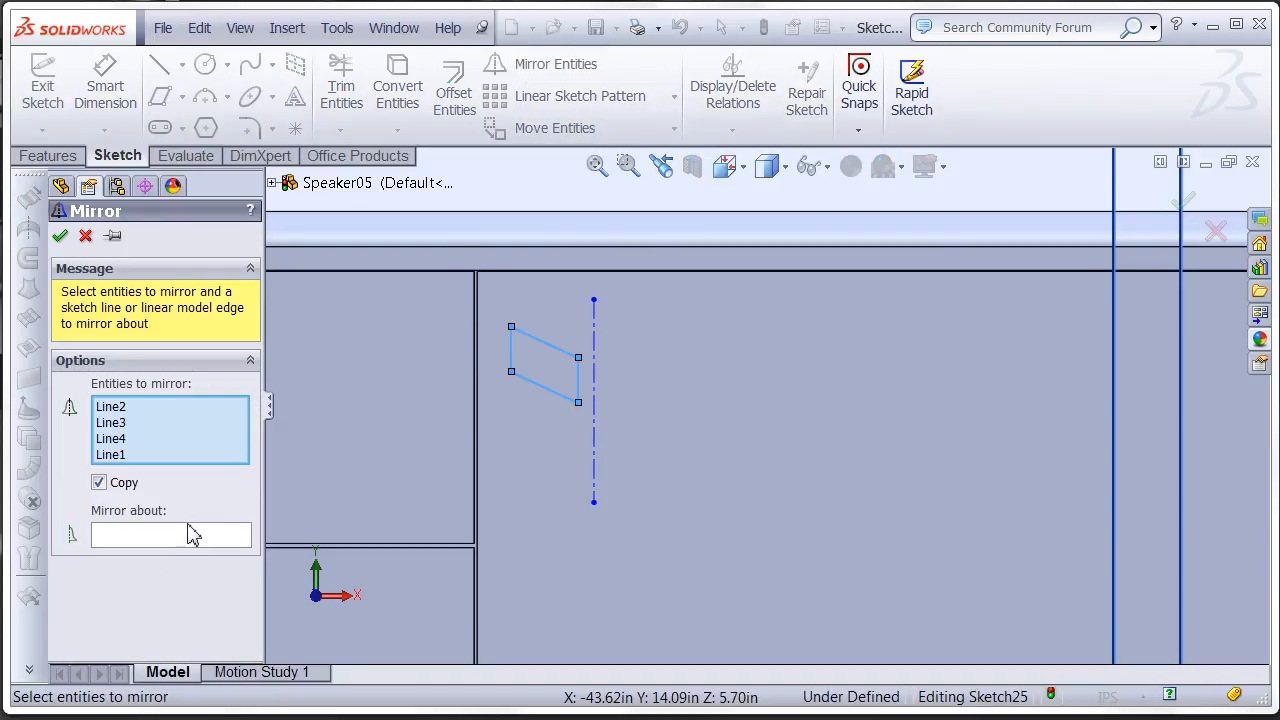
click(193, 539)
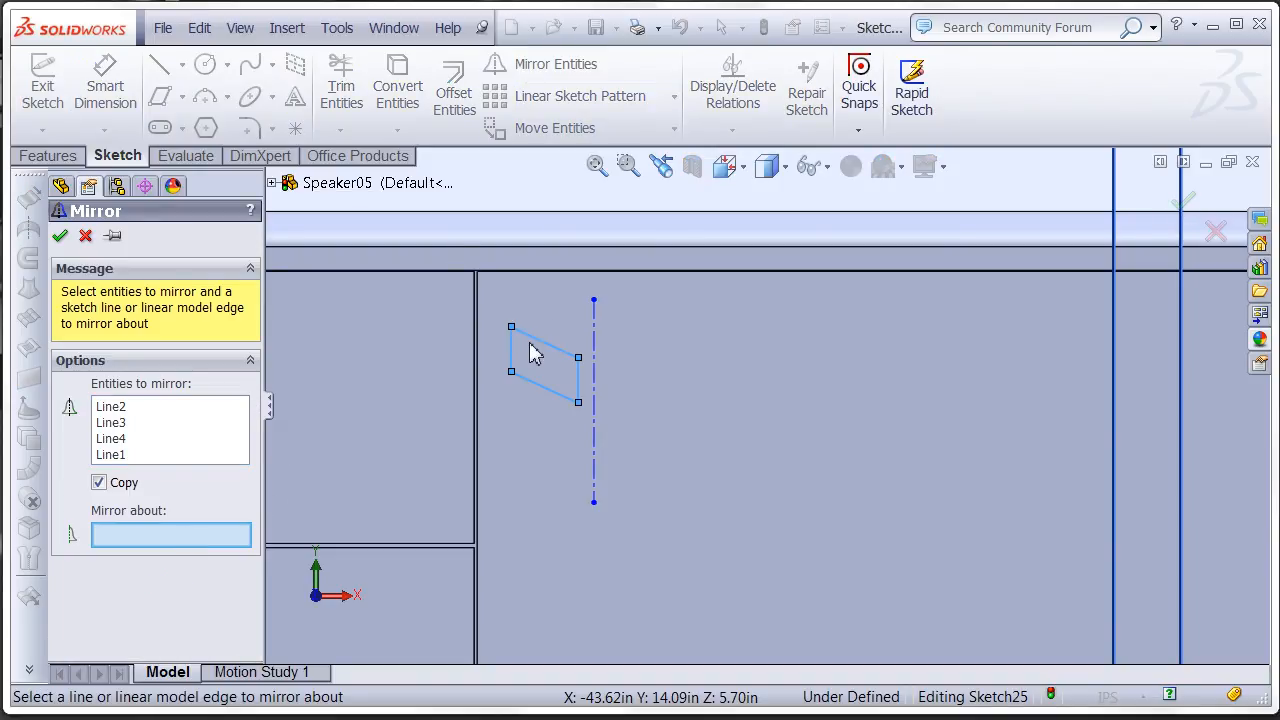
click(594, 338)
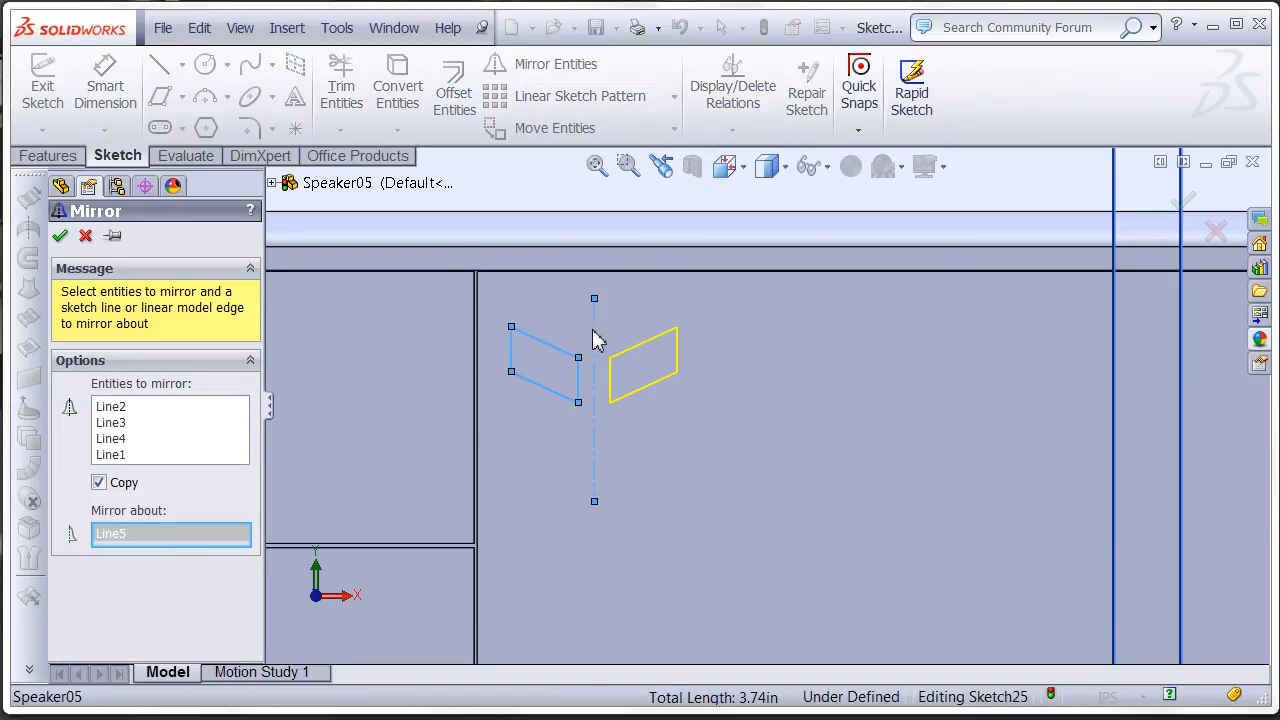
click(60, 236)
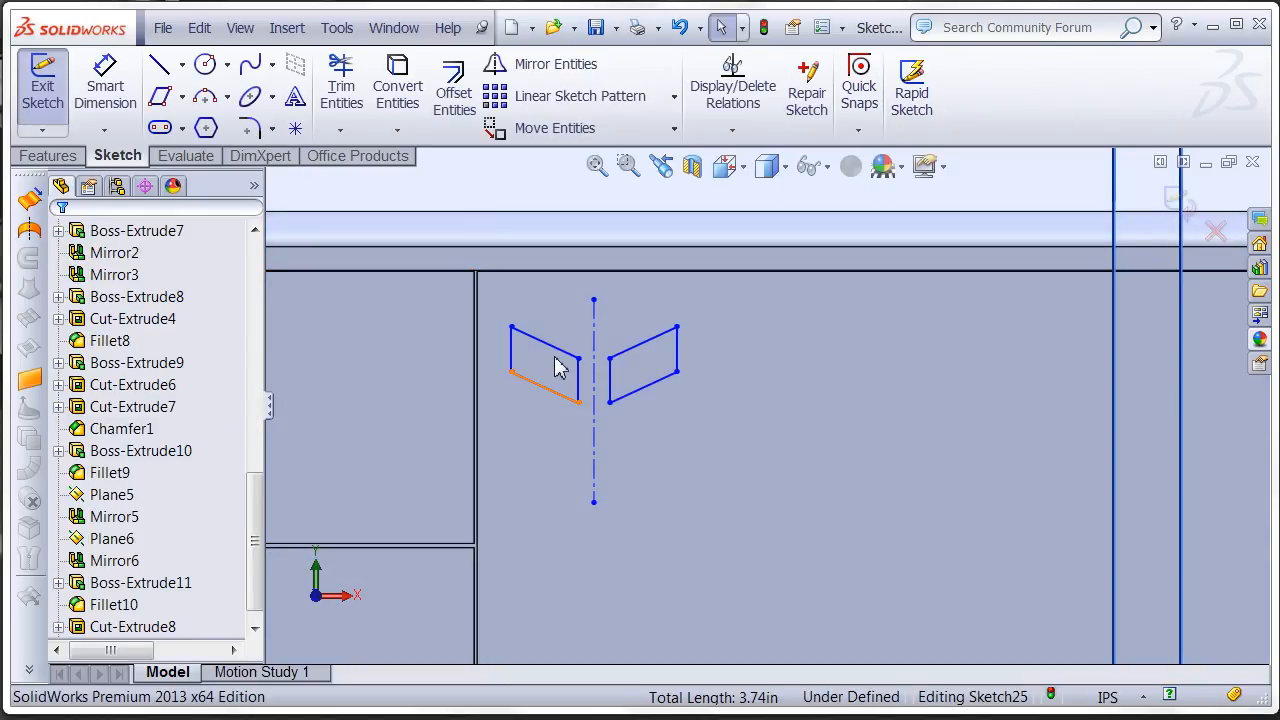
- Reshape the mirrored parallelograms by moving the inner vertical side closer to the centerline, leaving it about 0.27 in long
drag(558, 367, 577, 388)
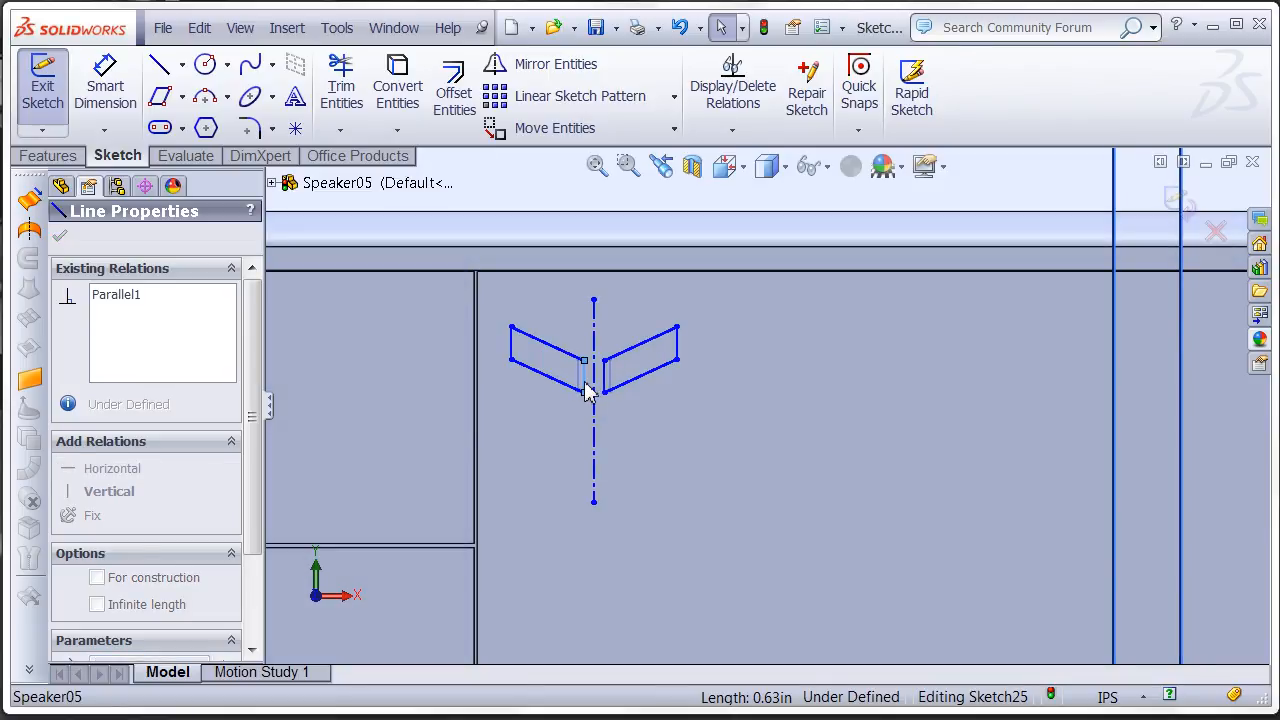
drag(588, 390, 590, 392)
- Start a linear sketch pattern of both parallelograms without the centerline, with 1.6 in spacing along the X-axis
scroll(665, 460, up, 2)
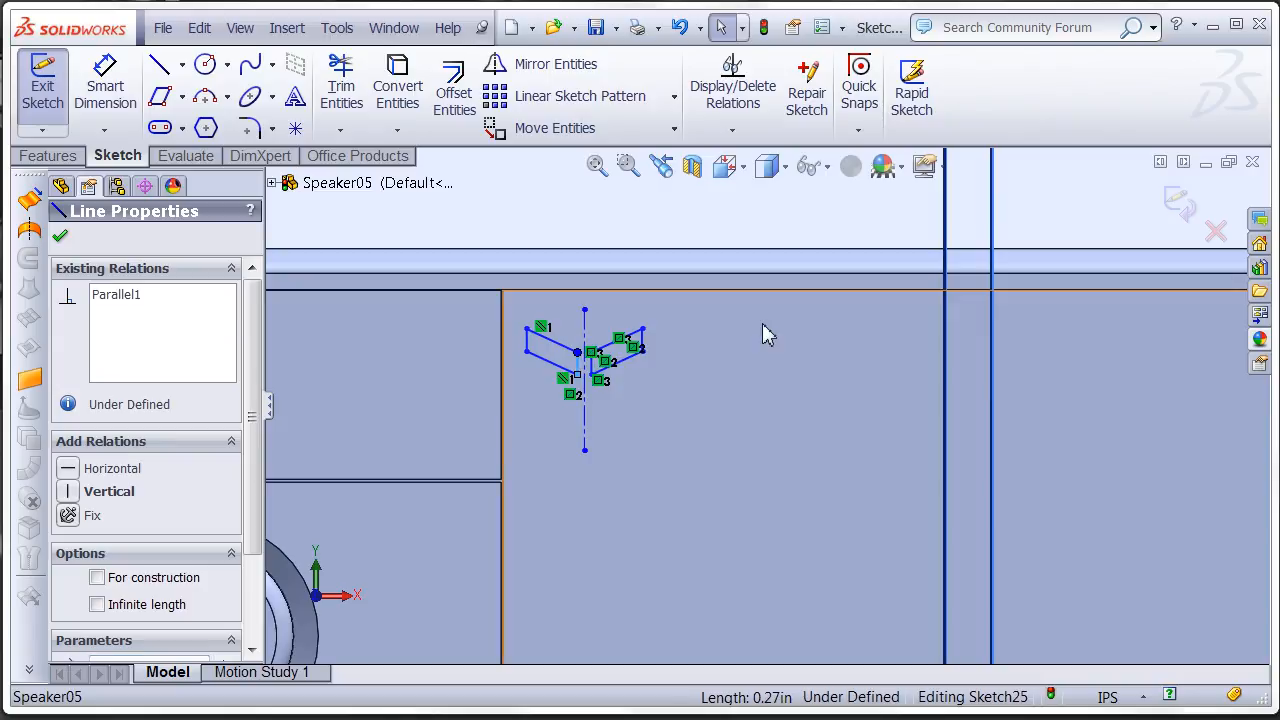
click(693, 228)
mouse_move(689, 217)
mouse_down()
mouse_move(512, 416)
mouse_move(551, 444)
mouse_up()
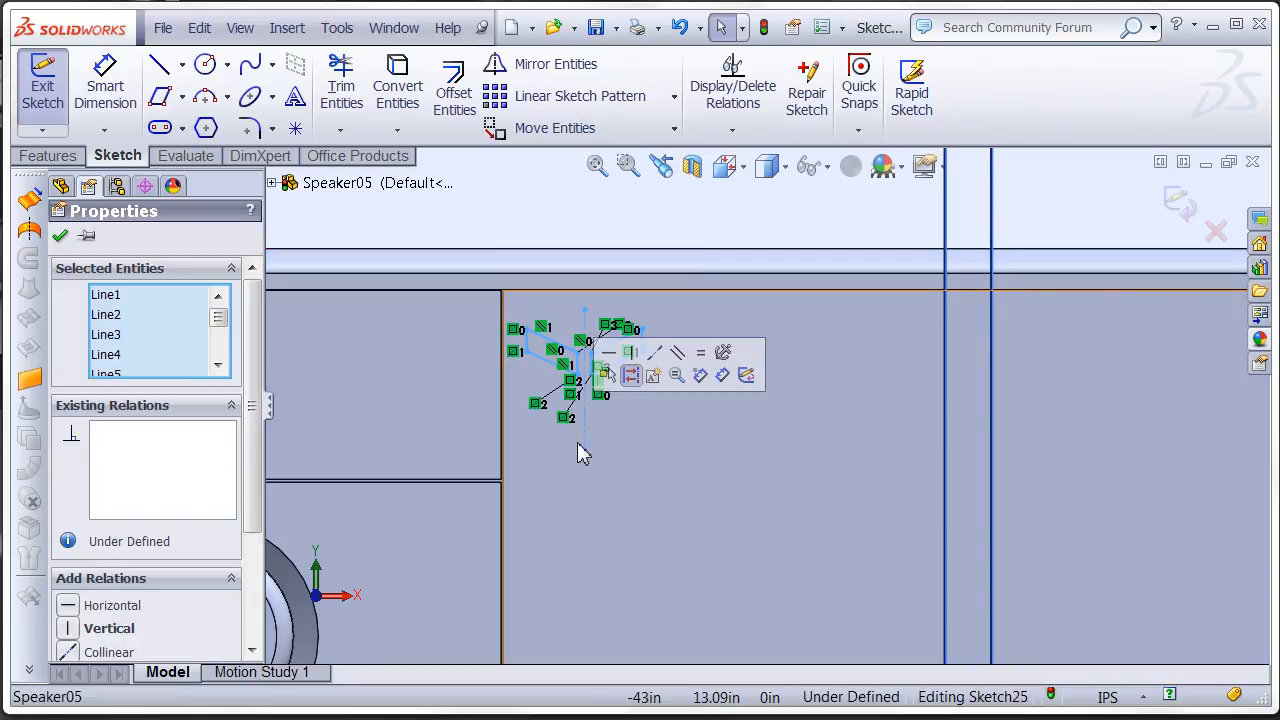
click(588, 447)
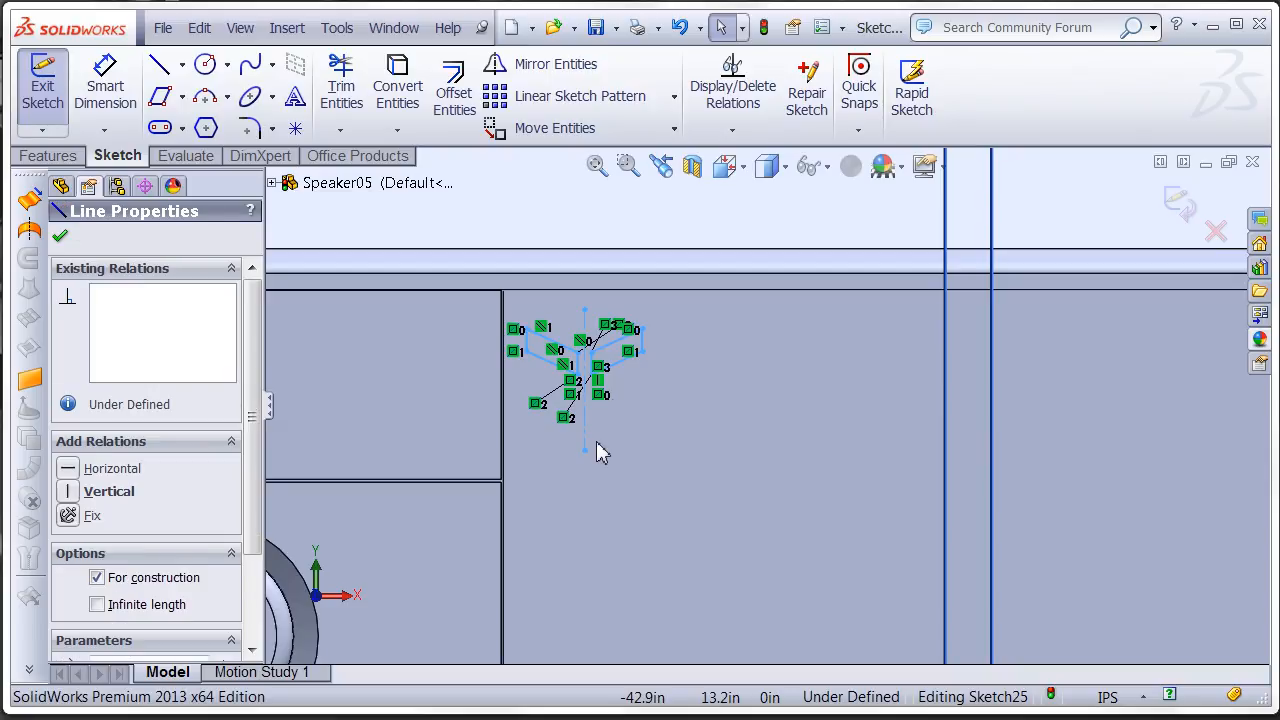
ctrl+click(584, 328)
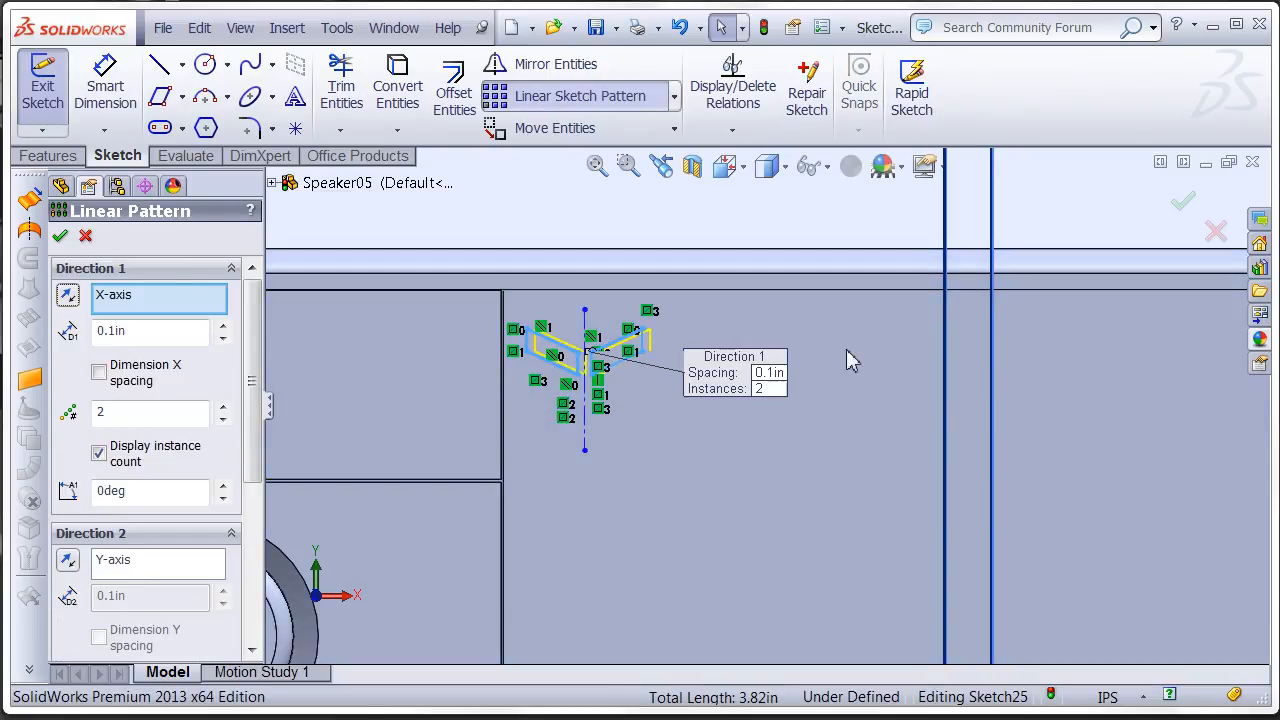
click(222, 327)
click(222, 327)
click(222, 327)
click(222, 327)
click(222, 327)
click(222, 327)
click(222, 327)
click(222, 327)
click(222, 327)
click(222, 327)
click(222, 327)
click(222, 327)
click(222, 327)
click(222, 327)
click(222, 327)
- Set the X-axis pattern to 12 instances so the row spans the front panel, and apply it
scroll(651, 466, up, 6)
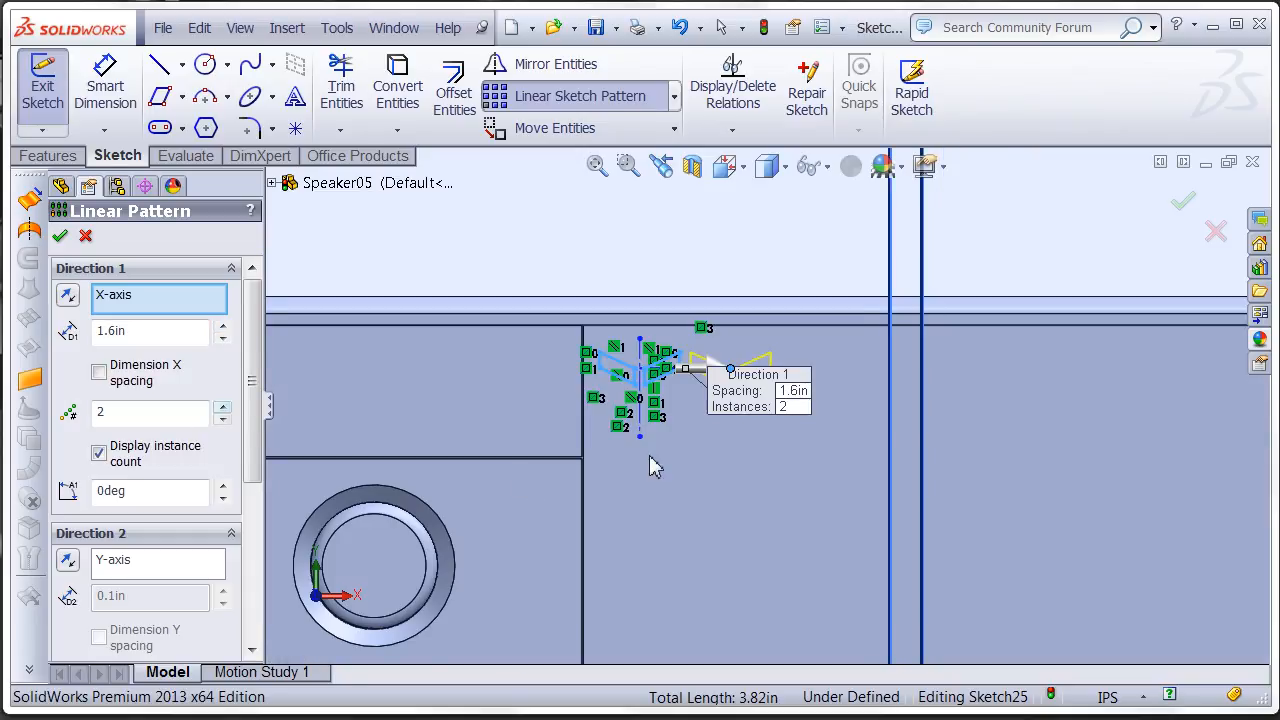
ctrl+middle_drag(969, 438, 820, 444)
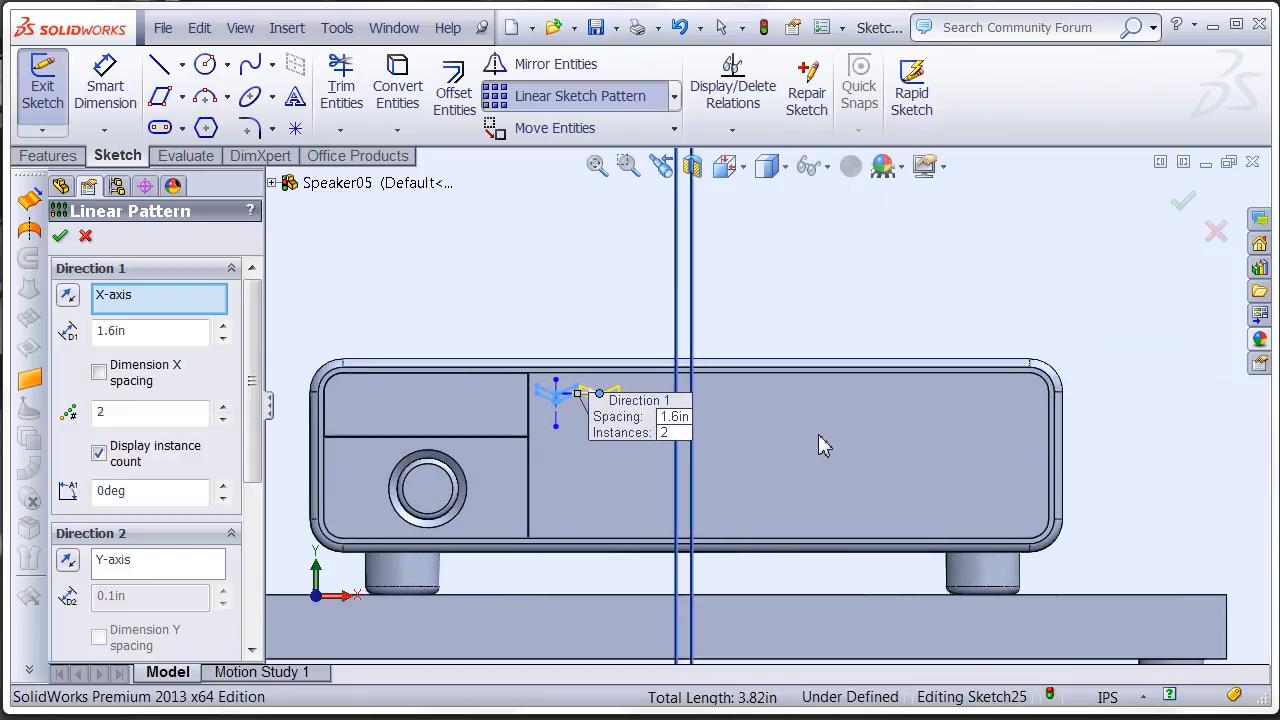
click(222, 408)
double_click(222, 408)
double_click(222, 408)
click(222, 408)
click(222, 408)
click(222, 408)
click(222, 408)
click(222, 408)
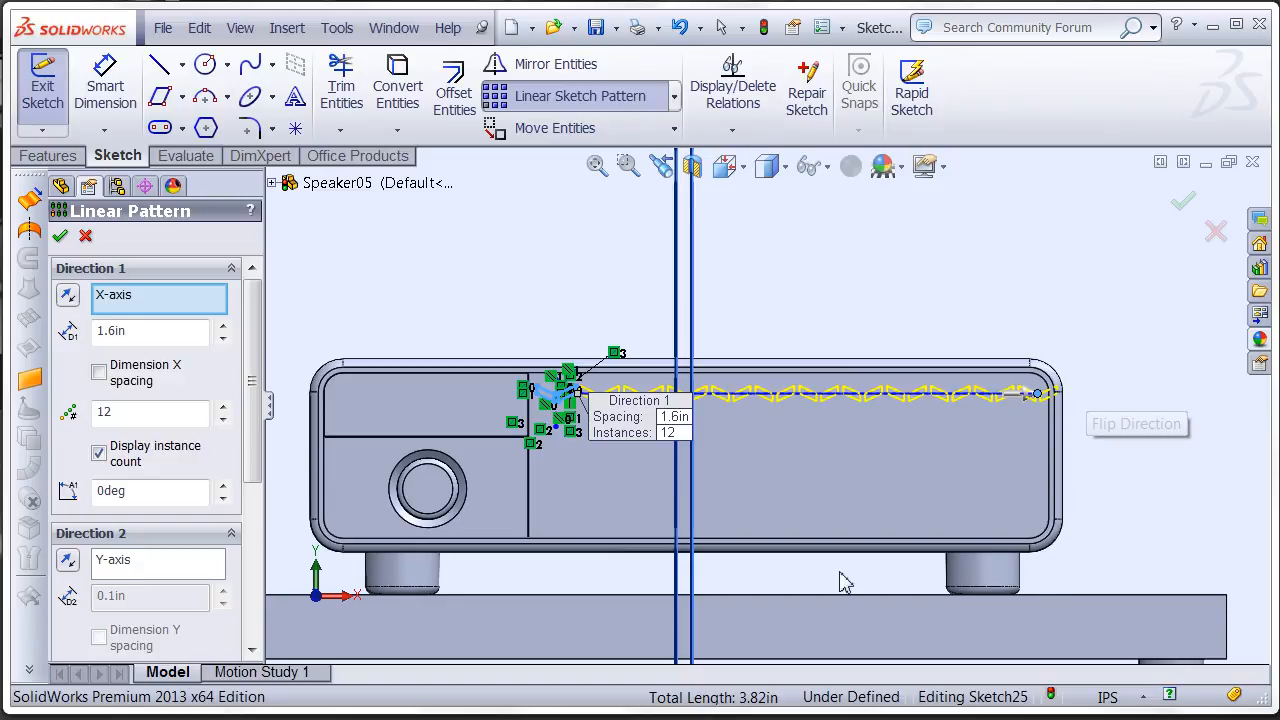
click(61, 238)
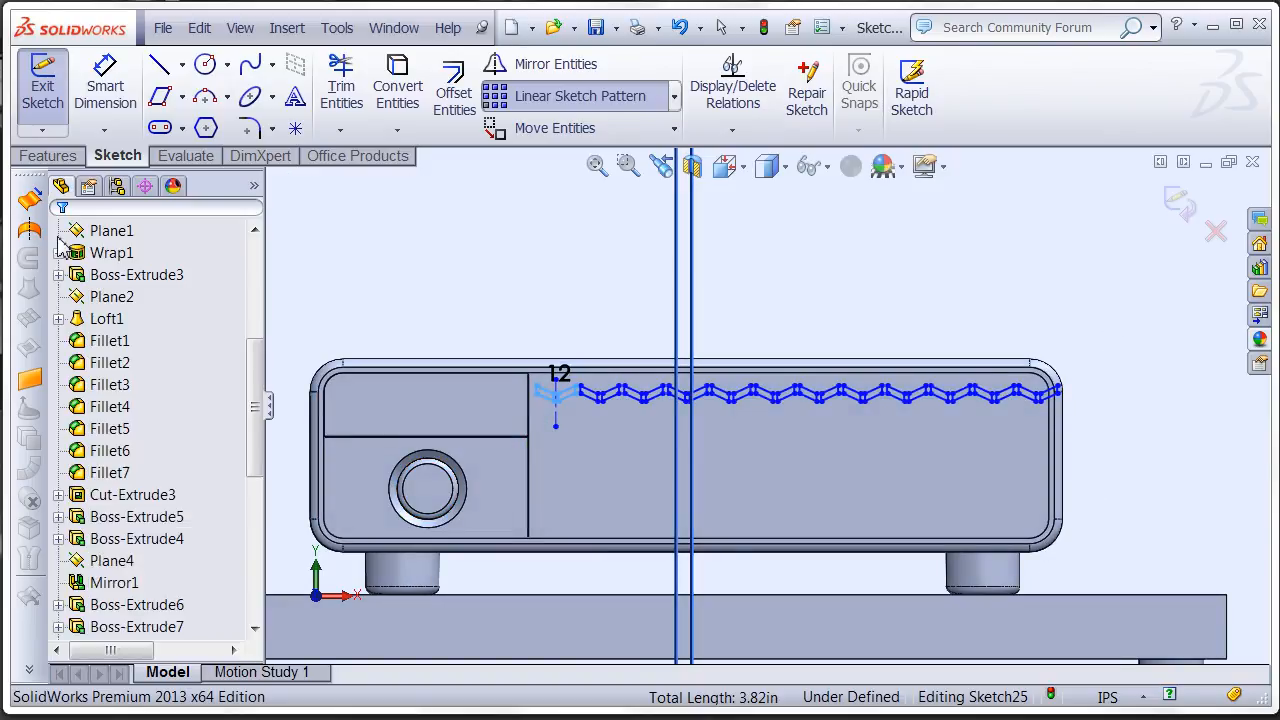
- Start a linear sketch pattern of the whole row without the centerline, with 1 X instance and a reversed Y direction at 0.4 in spacing
mouse_move(1118, 347)
mouse_down()
mouse_move(526, 420)
mouse_move(551, 420)
mouse_up()
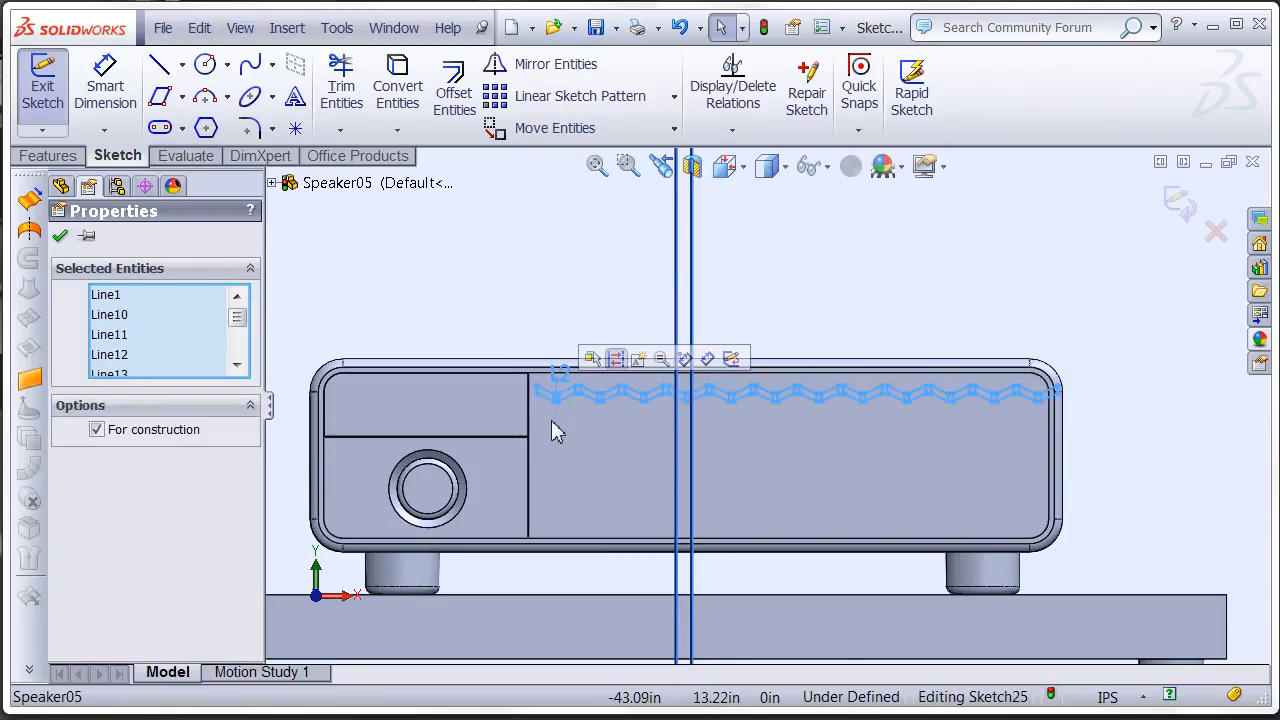
ctrl+click(559, 421)
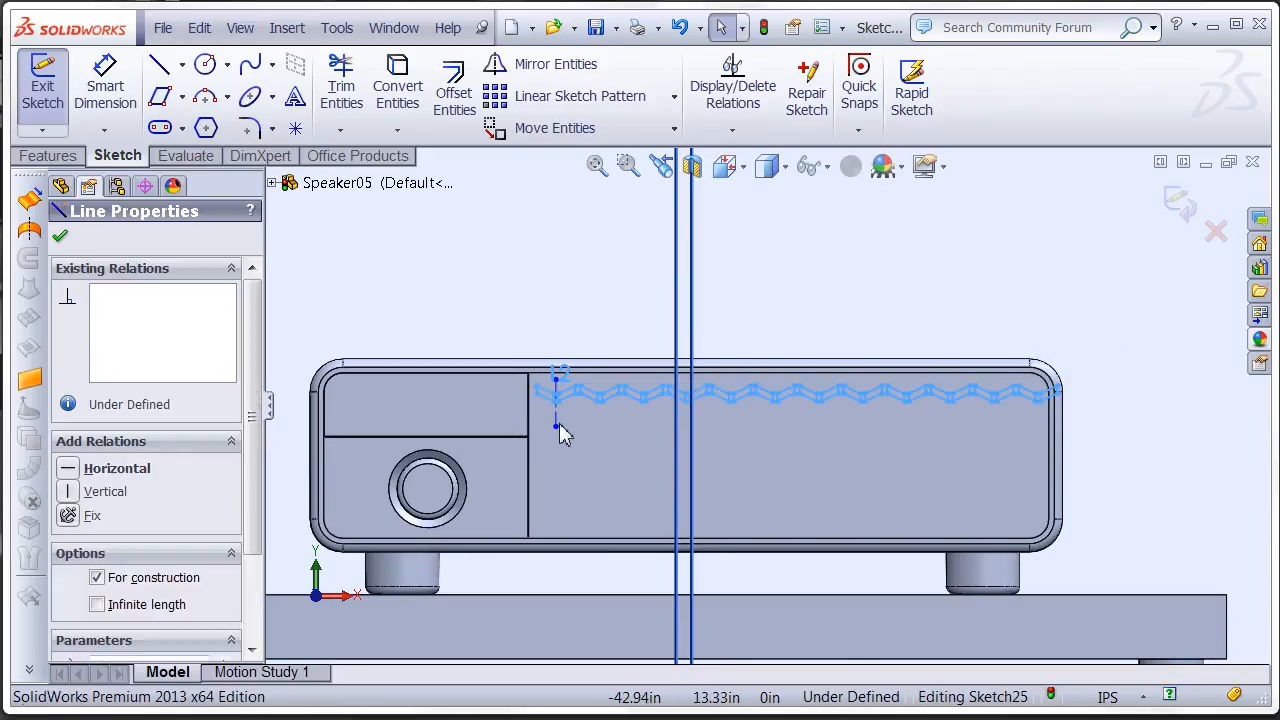
click(549, 100)
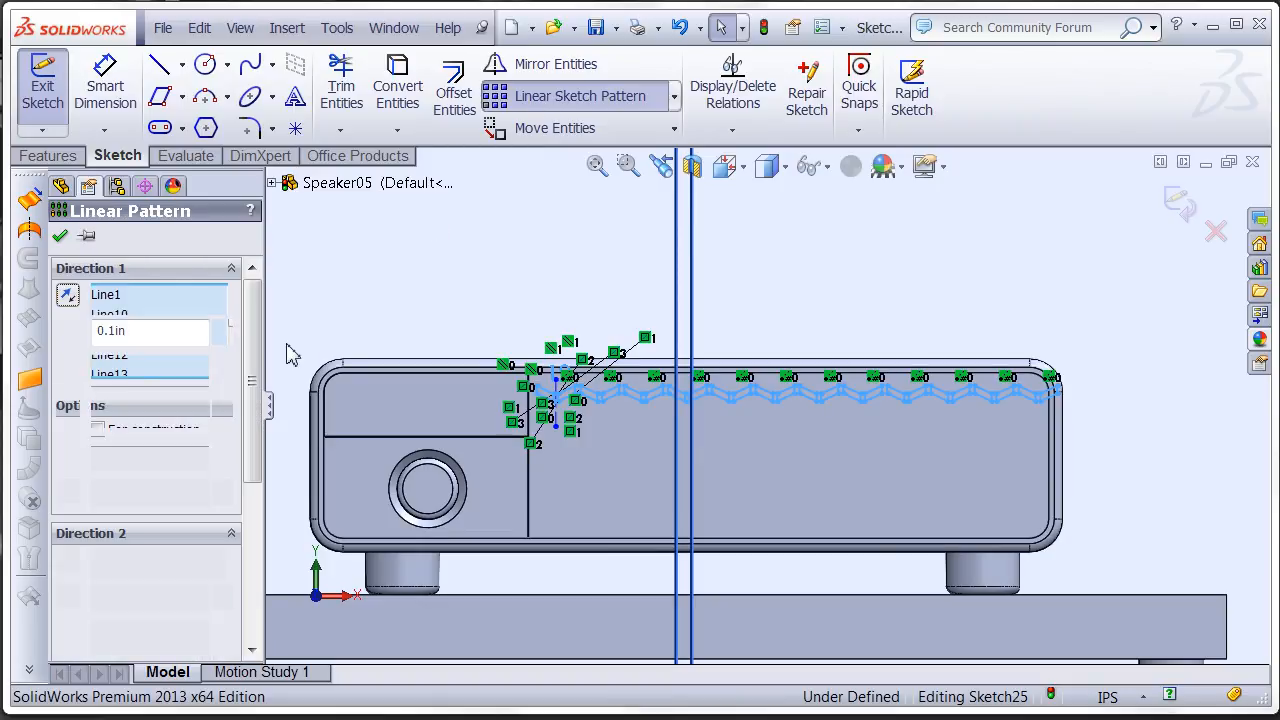
click(221, 424)
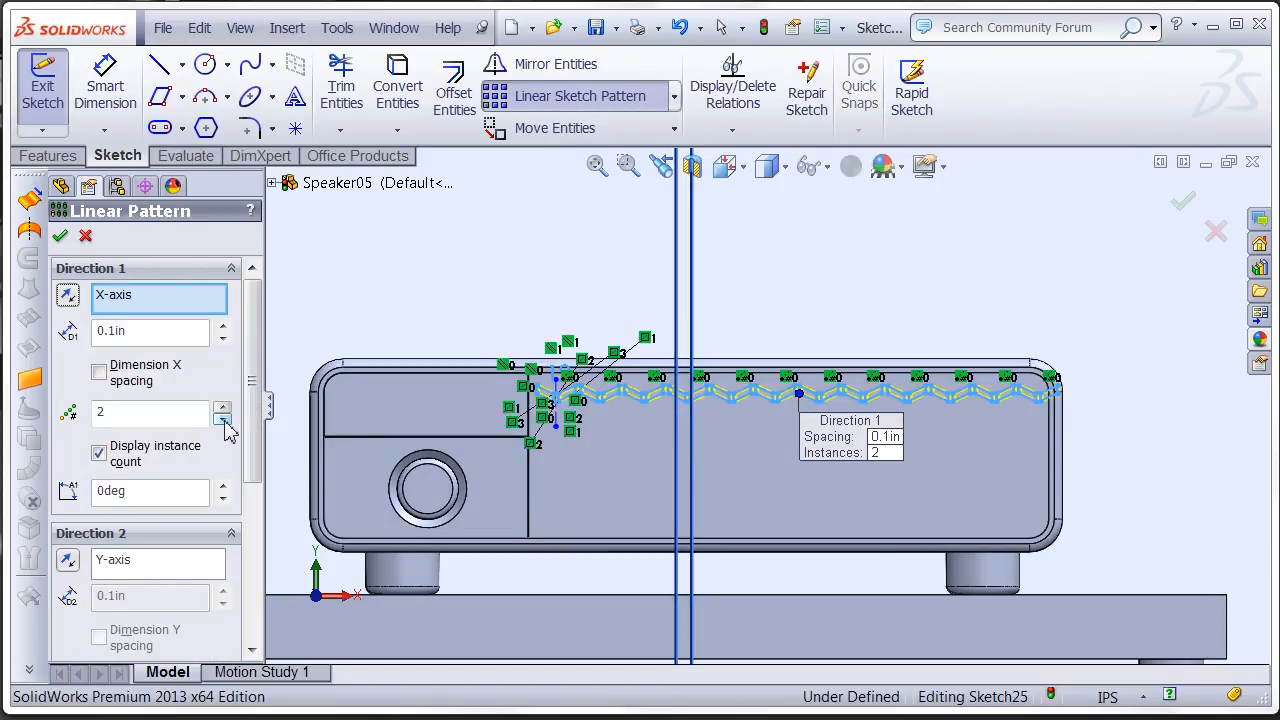
scroll(228, 590, down, 3)
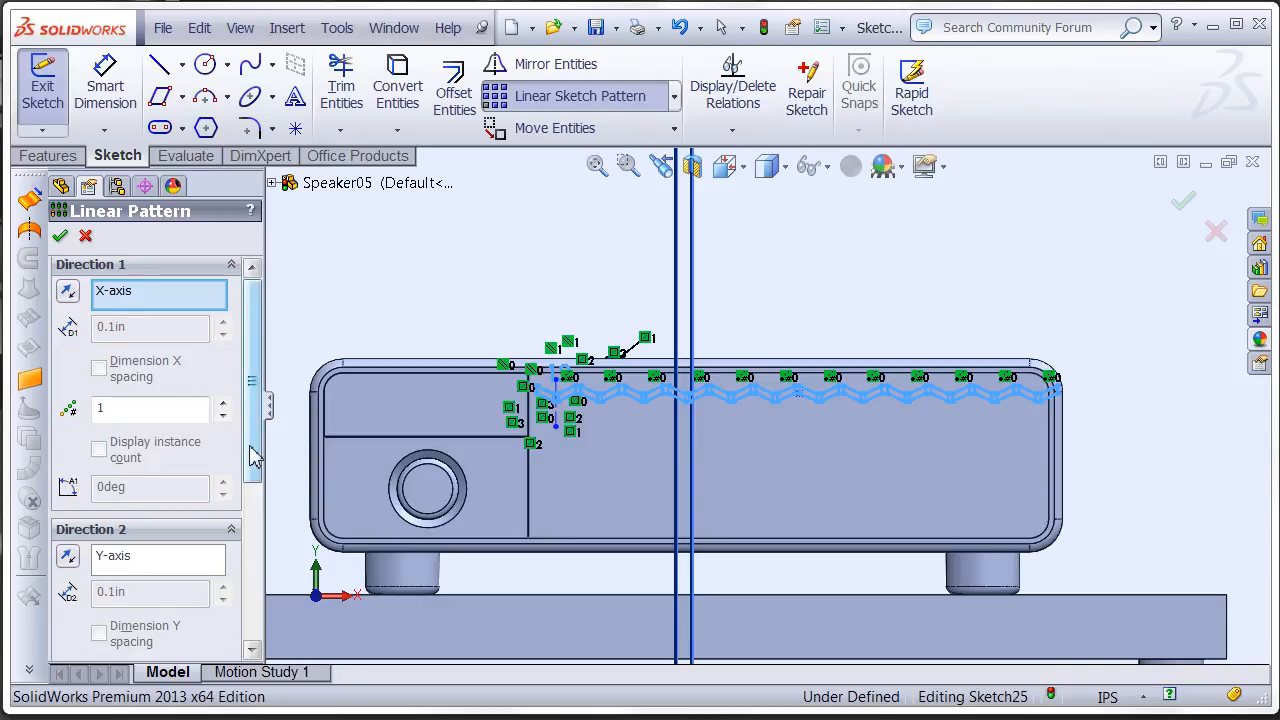
click(222, 564)
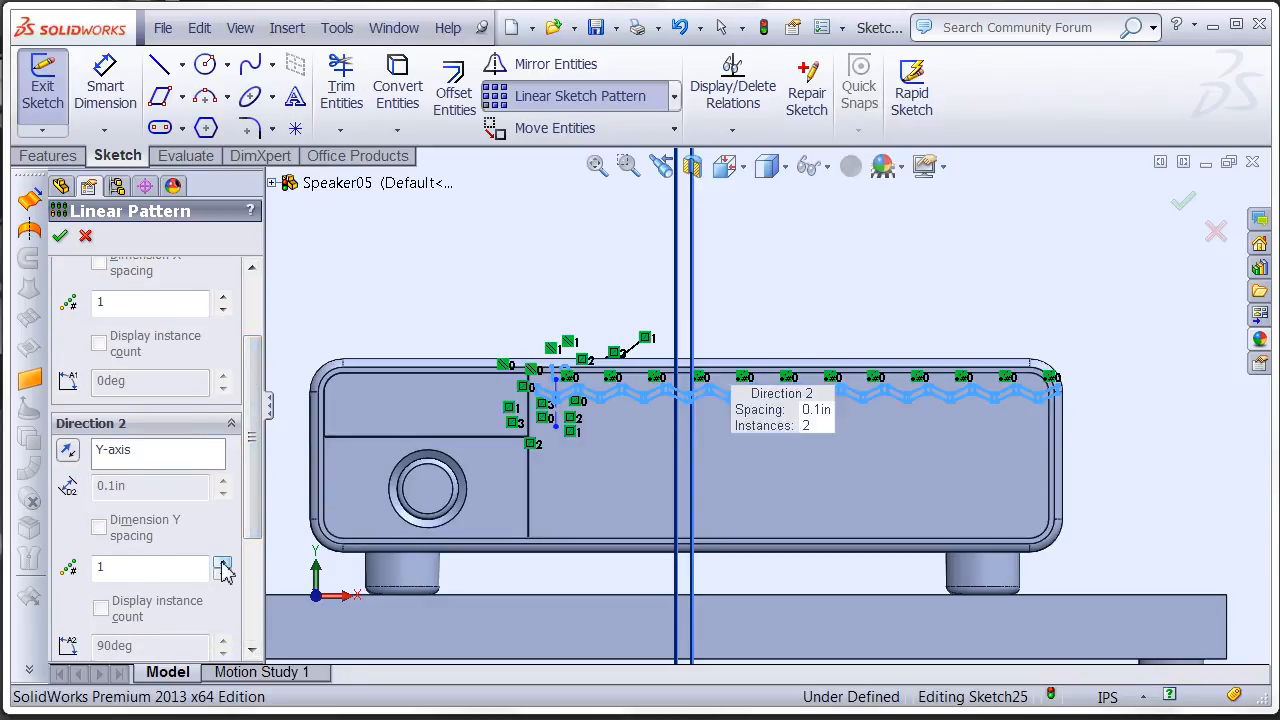
click(66, 456)
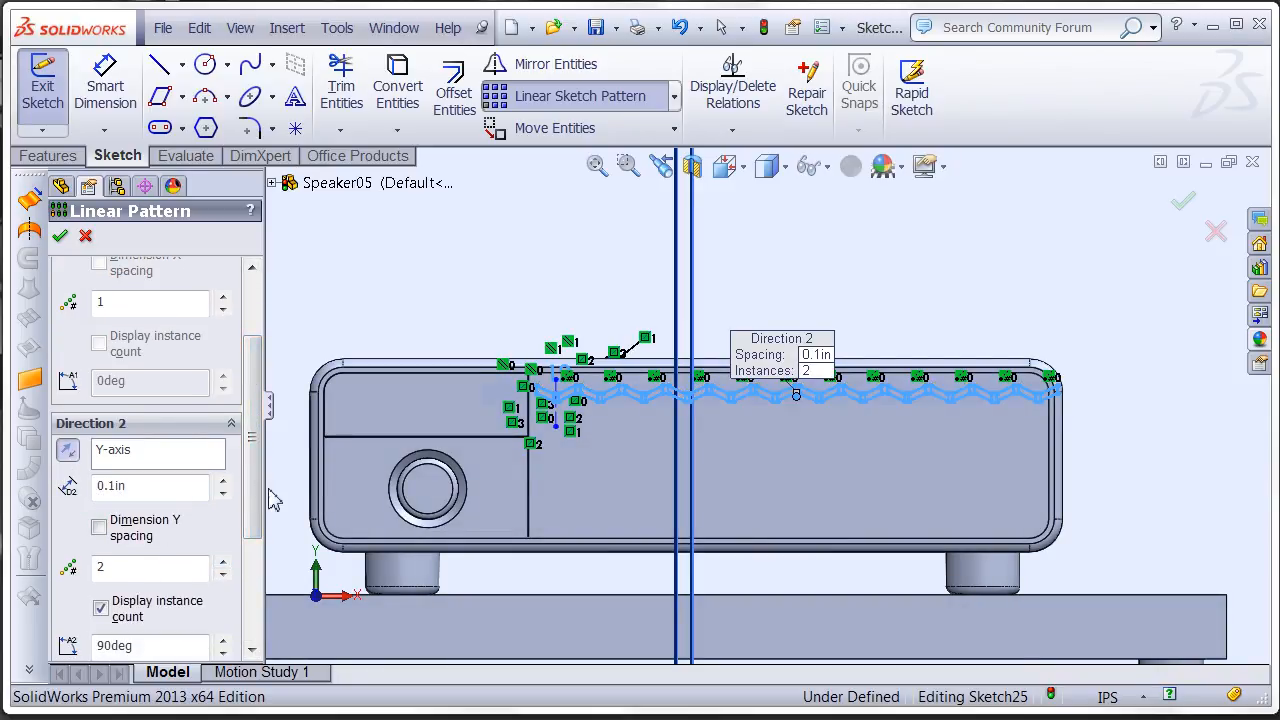
click(223, 481)
click(223, 481)
click(223, 481)
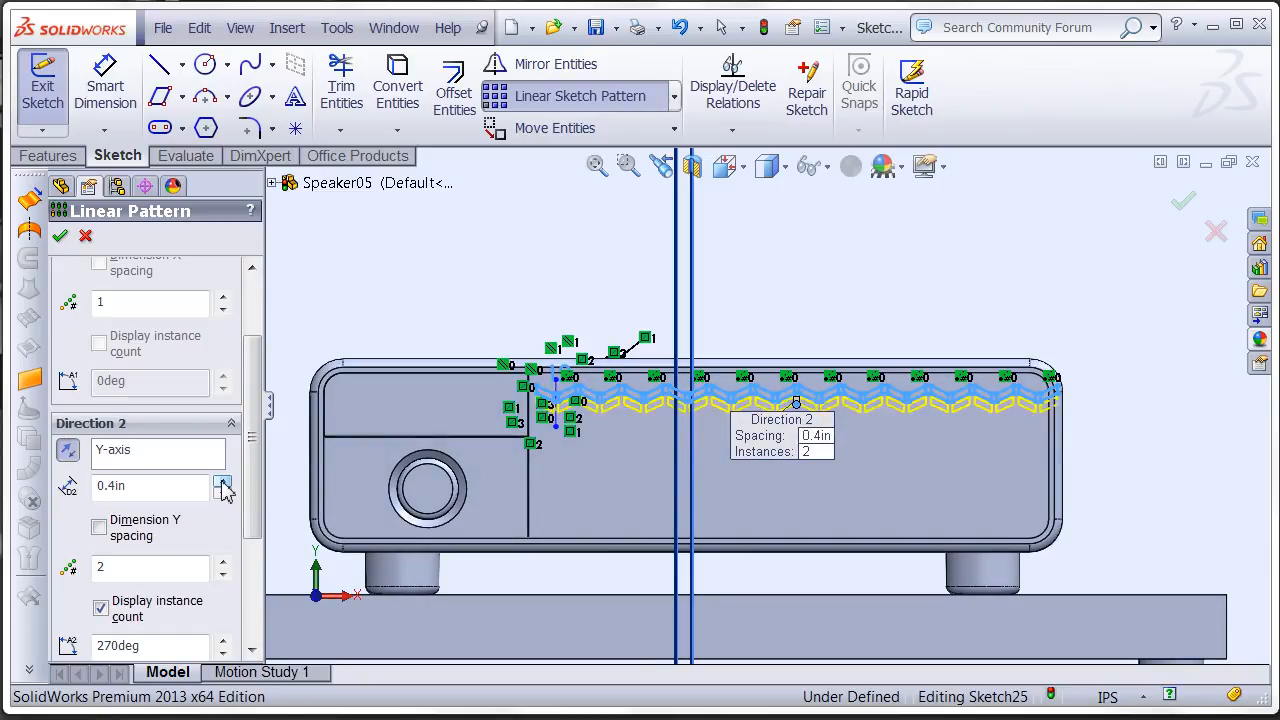
- Set the downward Y-axis pattern to 13 instances to fill the panel height, and apply it
scroll(622, 441, down, 3)
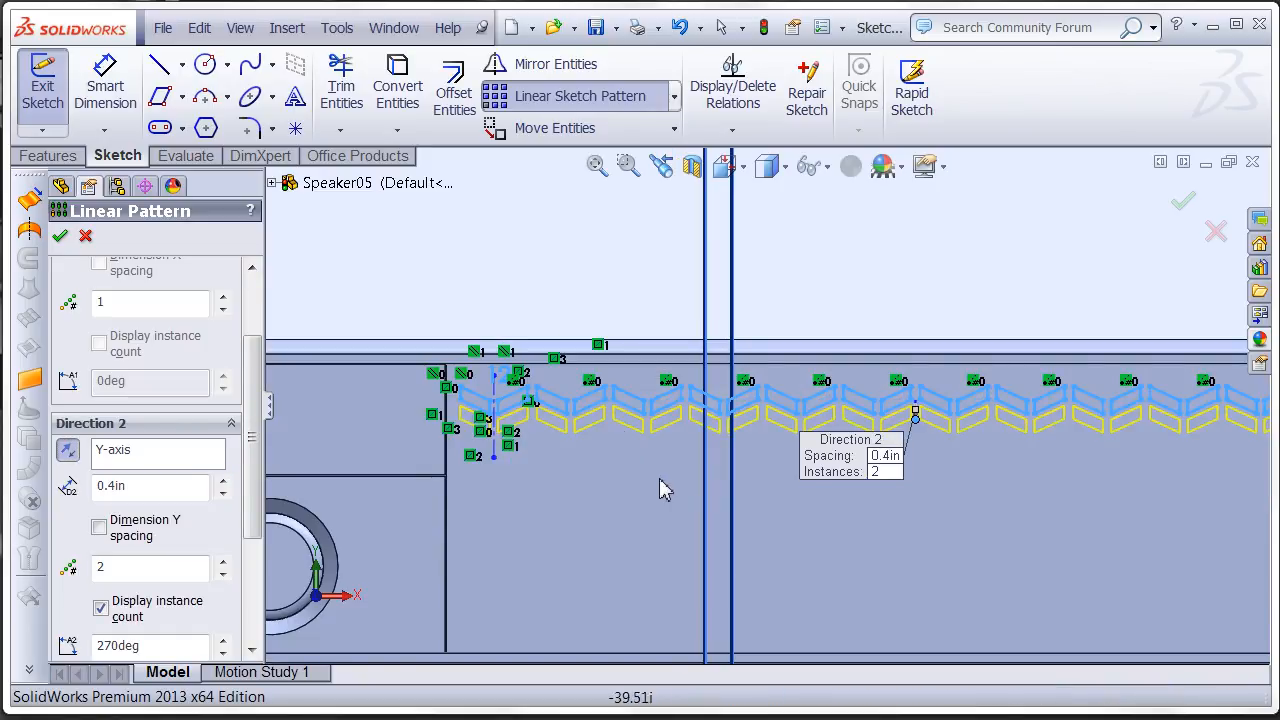
scroll(515, 535, up, 1)
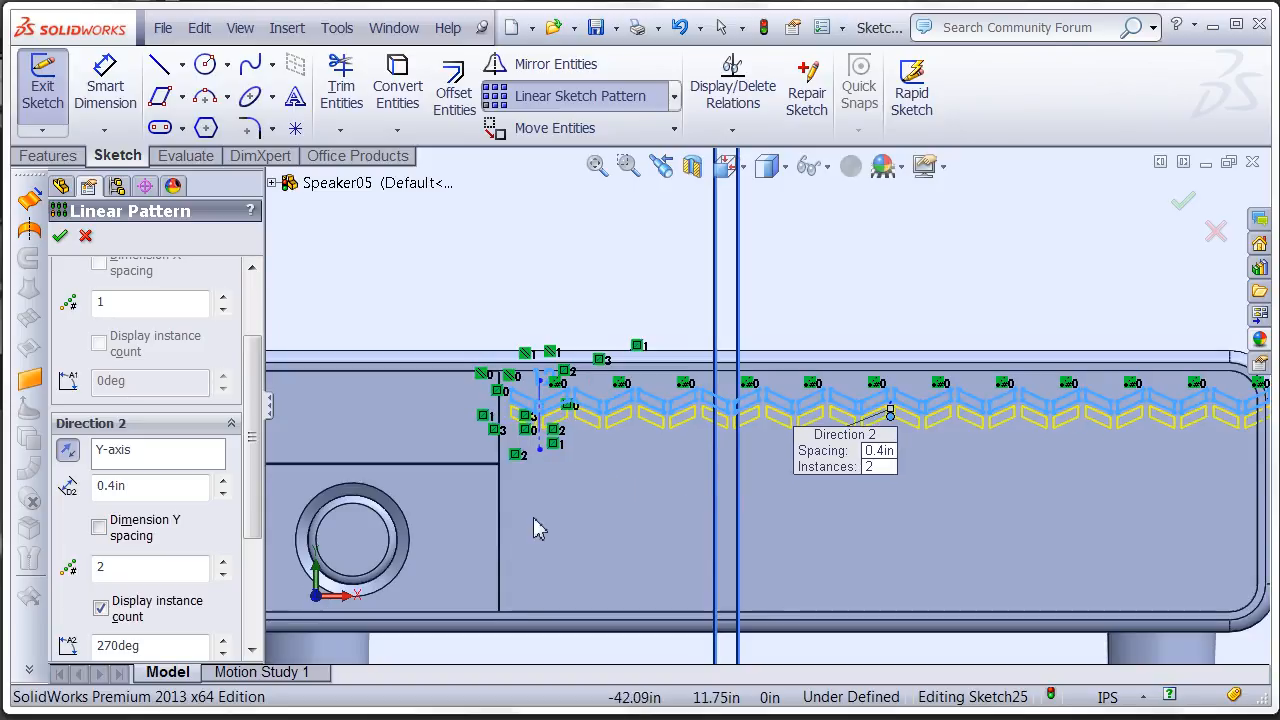
click(222, 562)
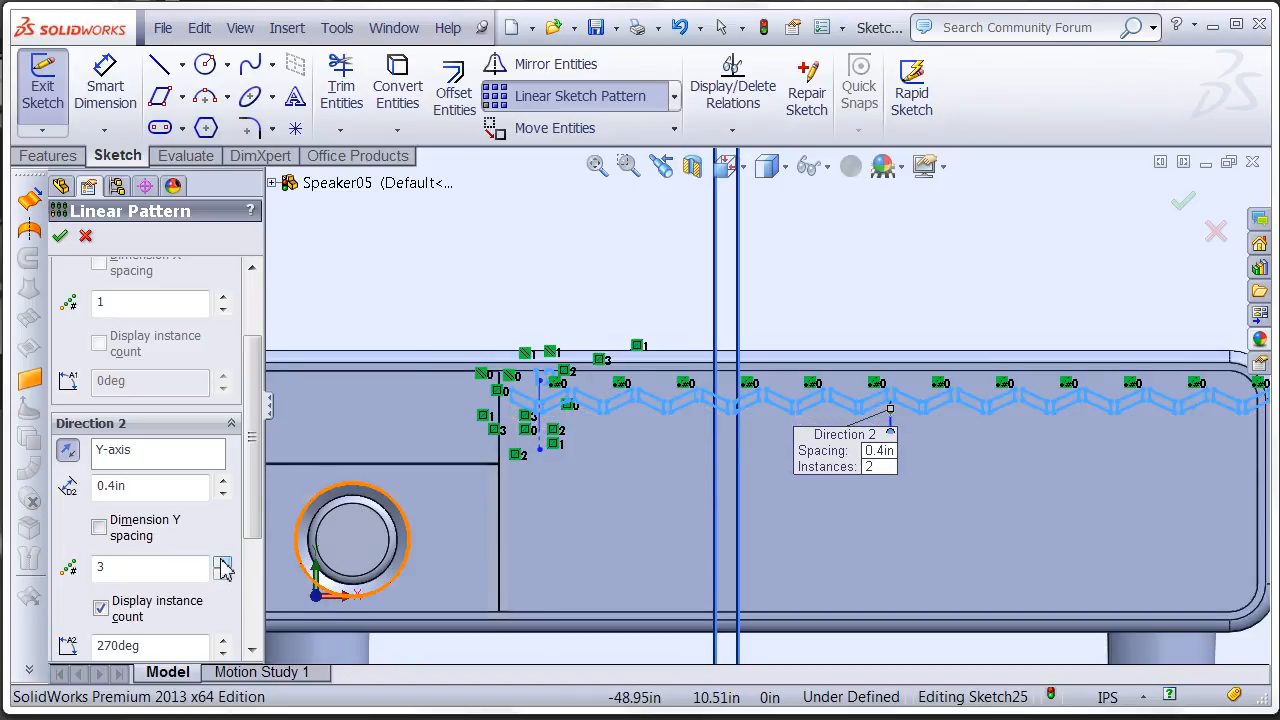
click(222, 562)
click(222, 563)
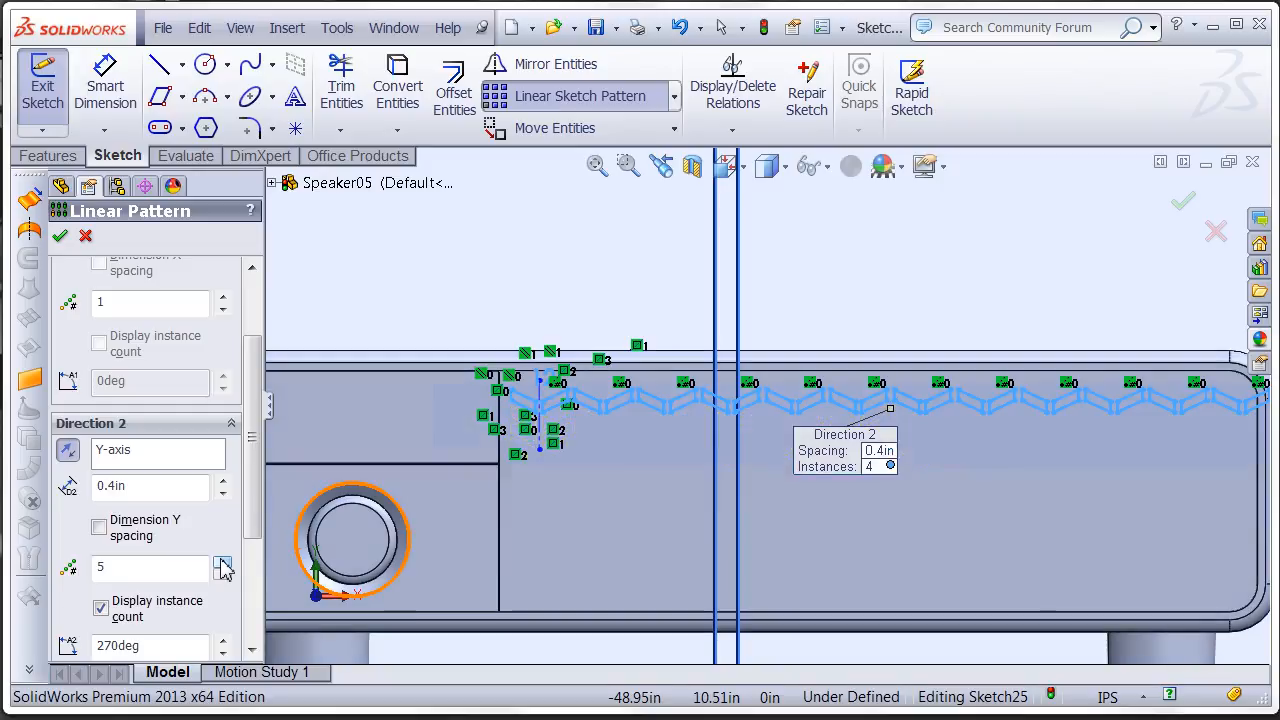
click(222, 563)
click(222, 563)
click(222, 563)
click(222, 563)
click(222, 563)
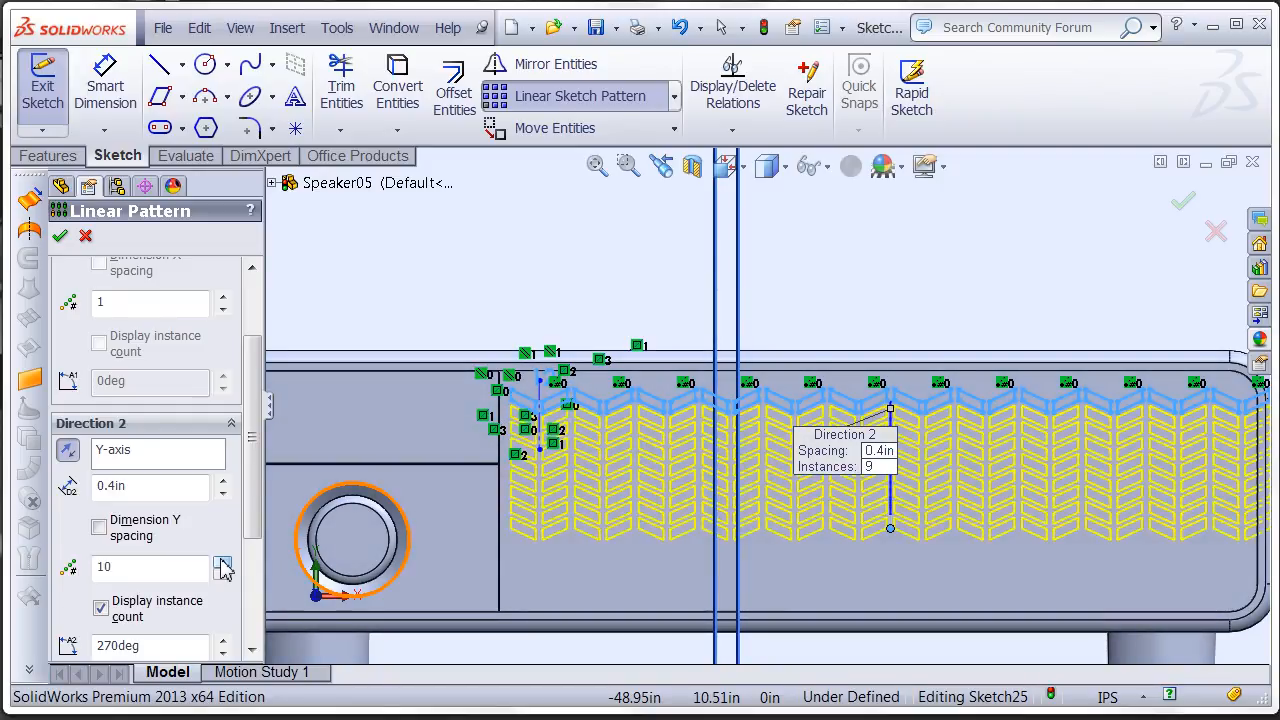
click(222, 563)
click(222, 563)
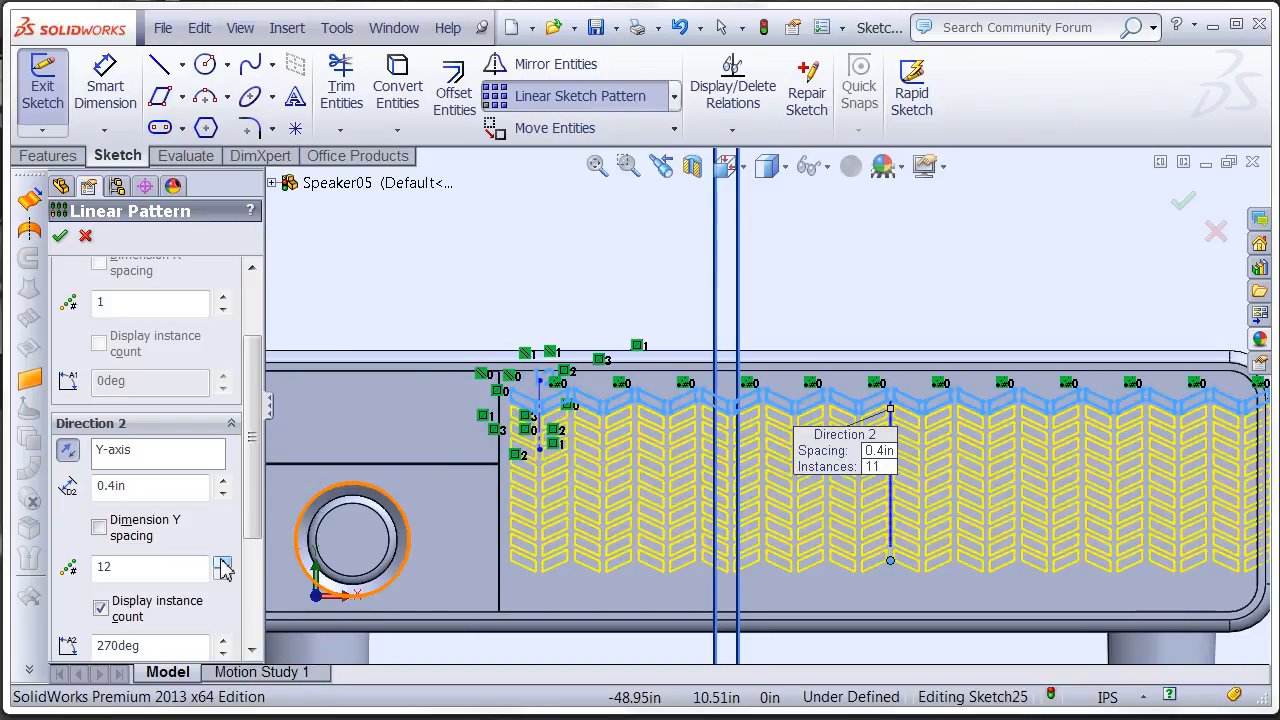
click(222, 563)
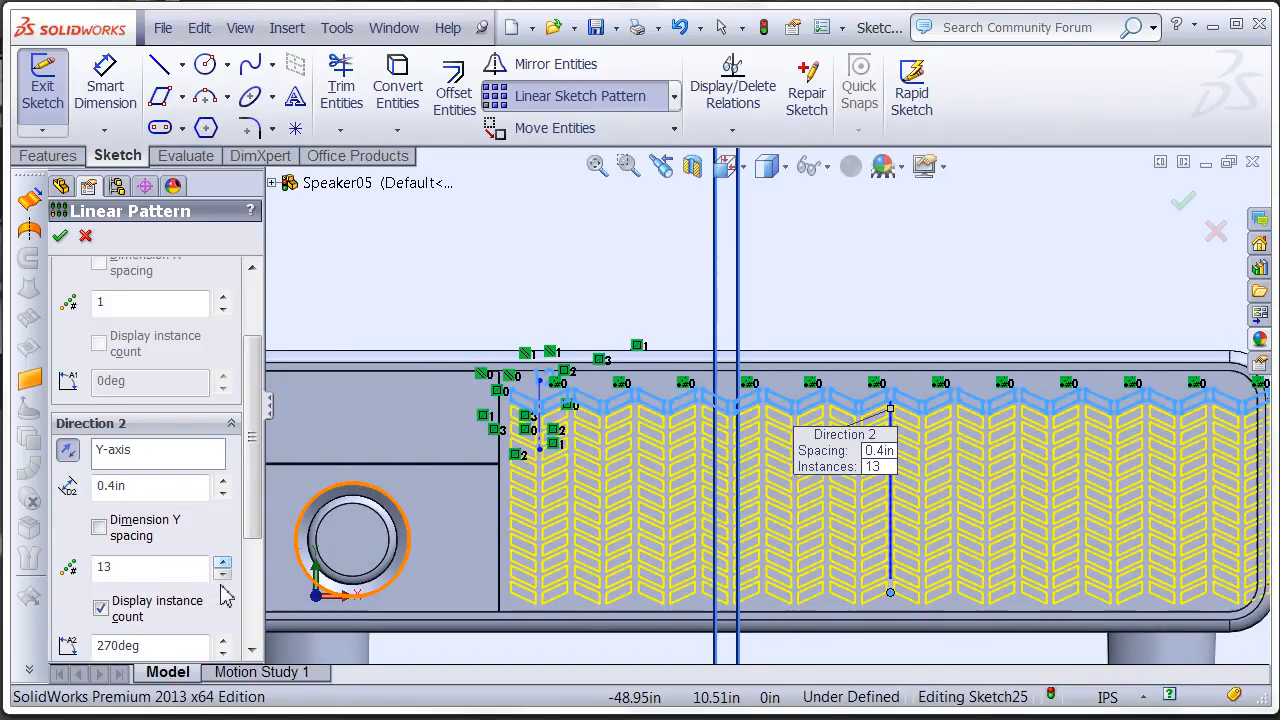
click(222, 574)
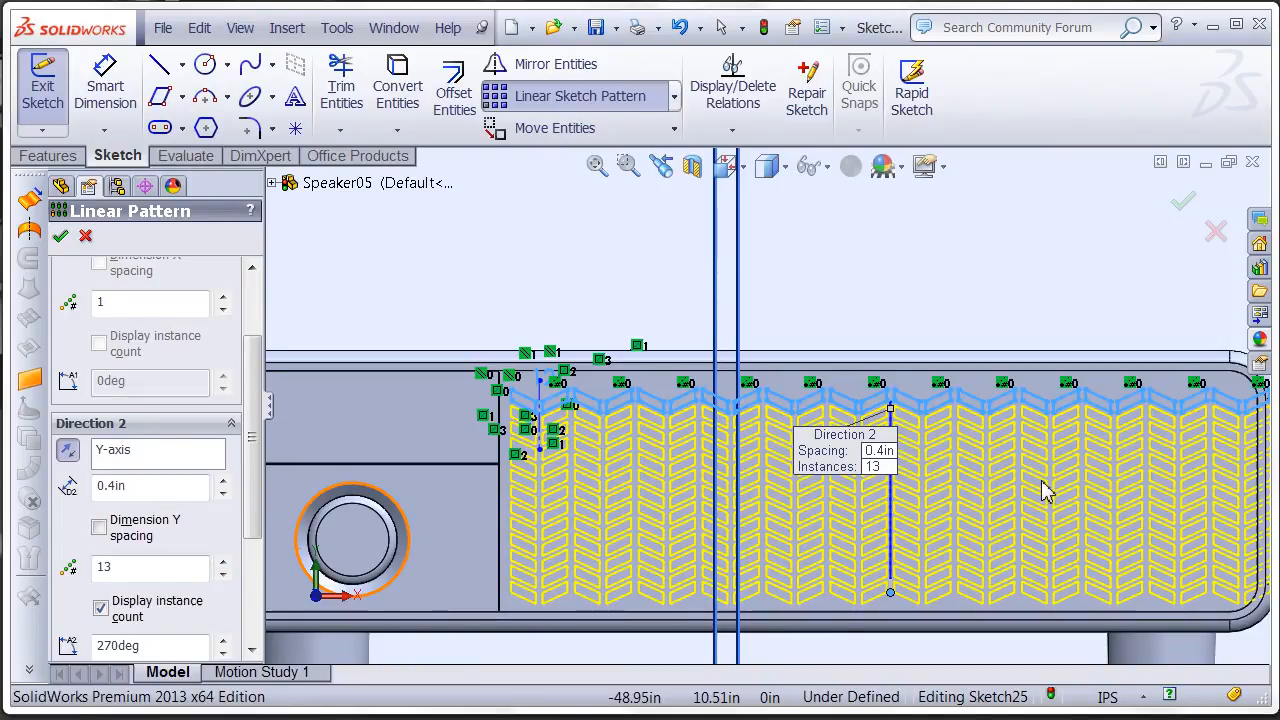
key(Return)
- Delete the outermost column of parallelograms overlapping the panel's rounded end, accepting deletion of all referenced pattern items
mouse_move(986, 491)
ctrl+middle_down()
mouse_move(768, 485)
mouse_move(719, 471)
ctrl+middle_up()
scroll(912, 441, down, 2)
ctrl+middle_drag(898, 398, 860, 339)
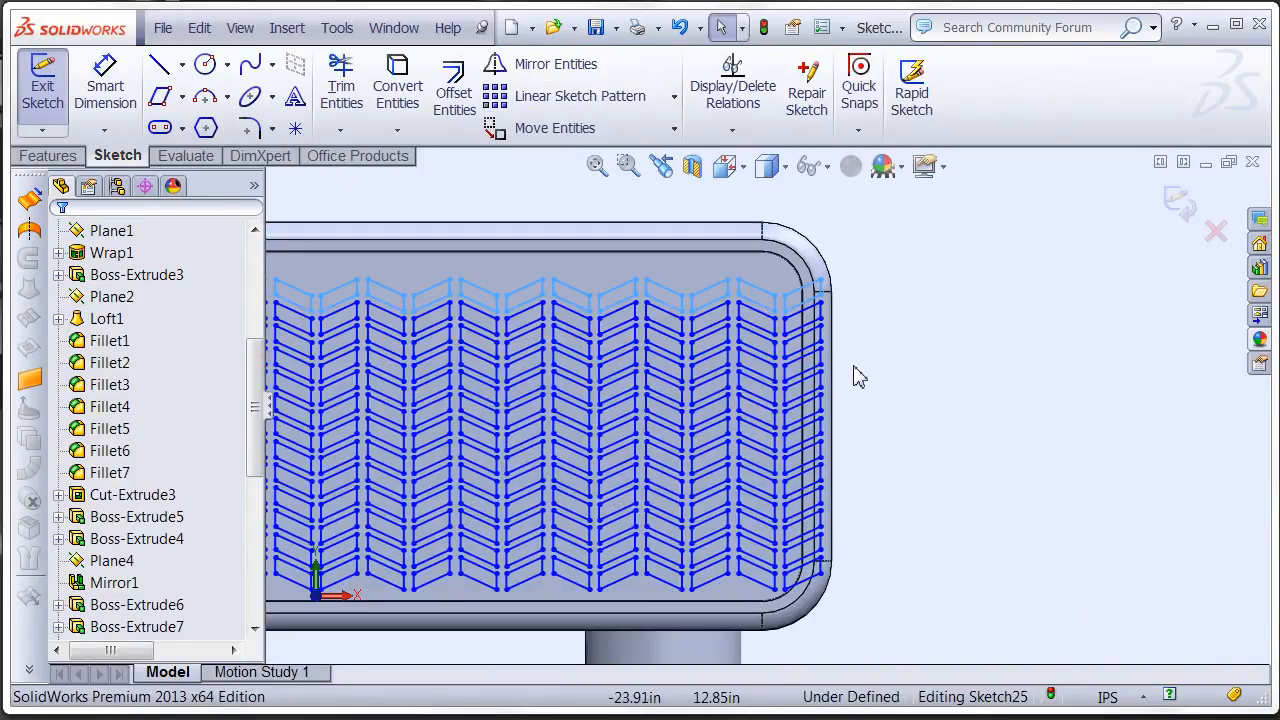
mouse_move(896, 242)
mouse_down()
mouse_move(820, 301)
mouse_move(771, 518)
mouse_move(793, 604)
mouse_move(783, 633)
mouse_move(783, 622)
mouse_up()
key(Delete)
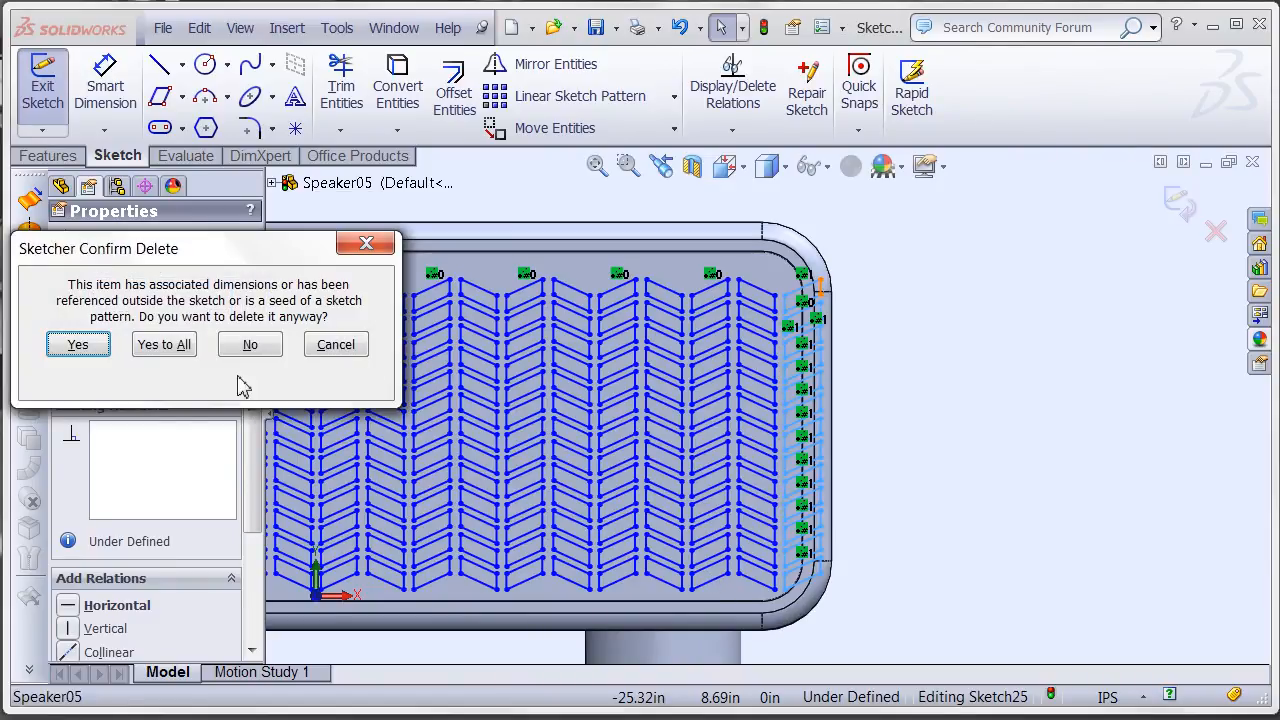
click(160, 344)
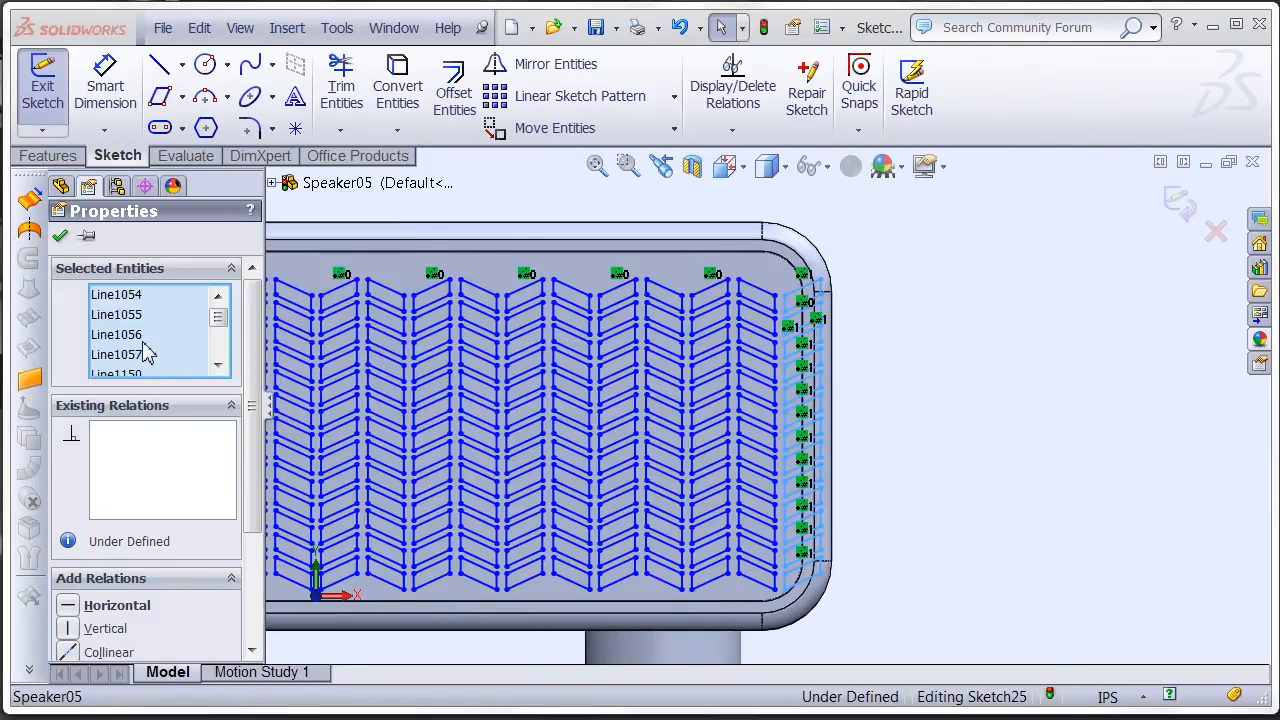
ctrl+middle_drag(625, 440, 899, 413)
scroll(557, 393, up, 3)
ctrl+middle_drag(512, 396, 598, 405)
mouse_move(1064, 258)
mouse_down()
mouse_move(669, 306)
mouse_move(330, 477)
mouse_move(334, 563)
mouse_move(349, 537)
mouse_up()
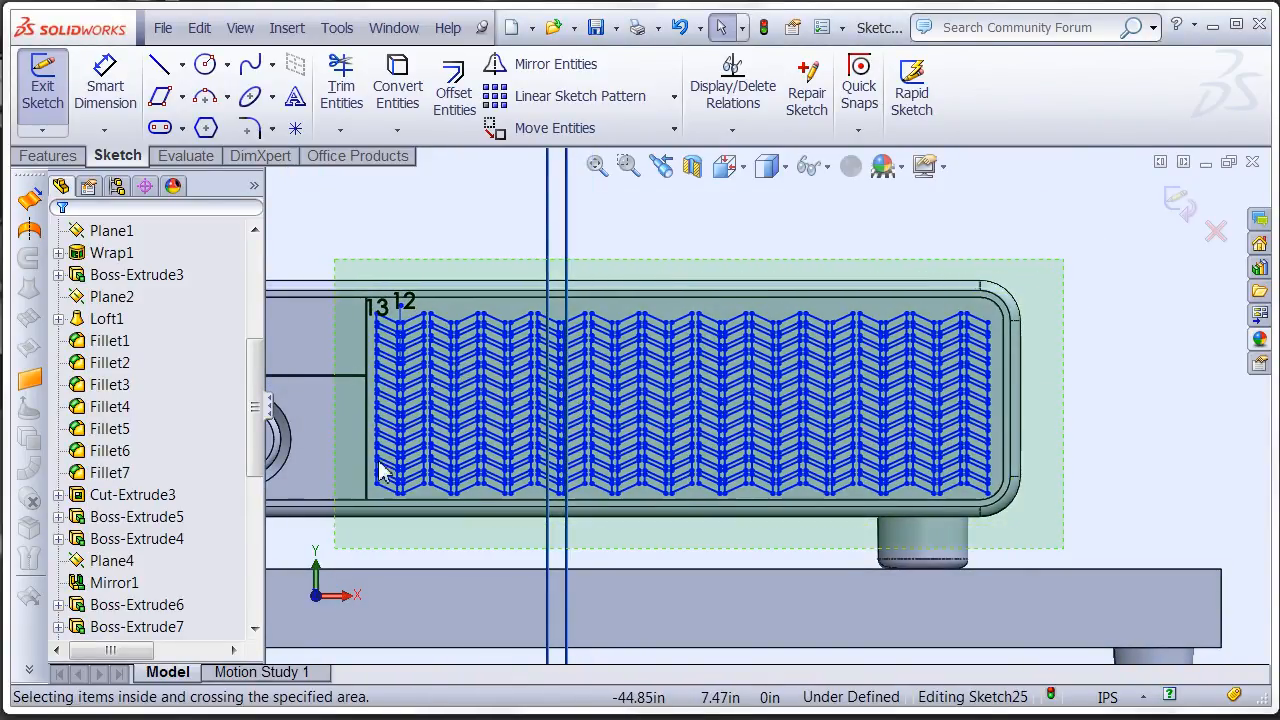
drag(474, 412, 471, 409)
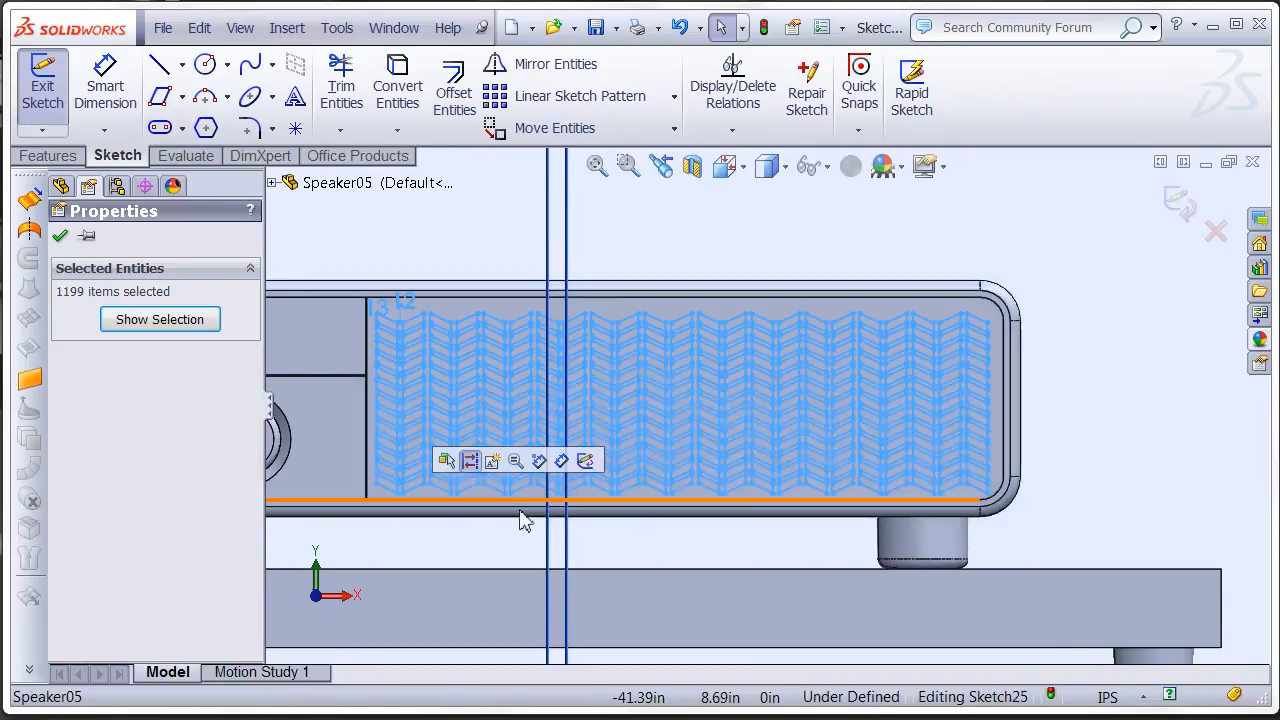
click(675, 426)
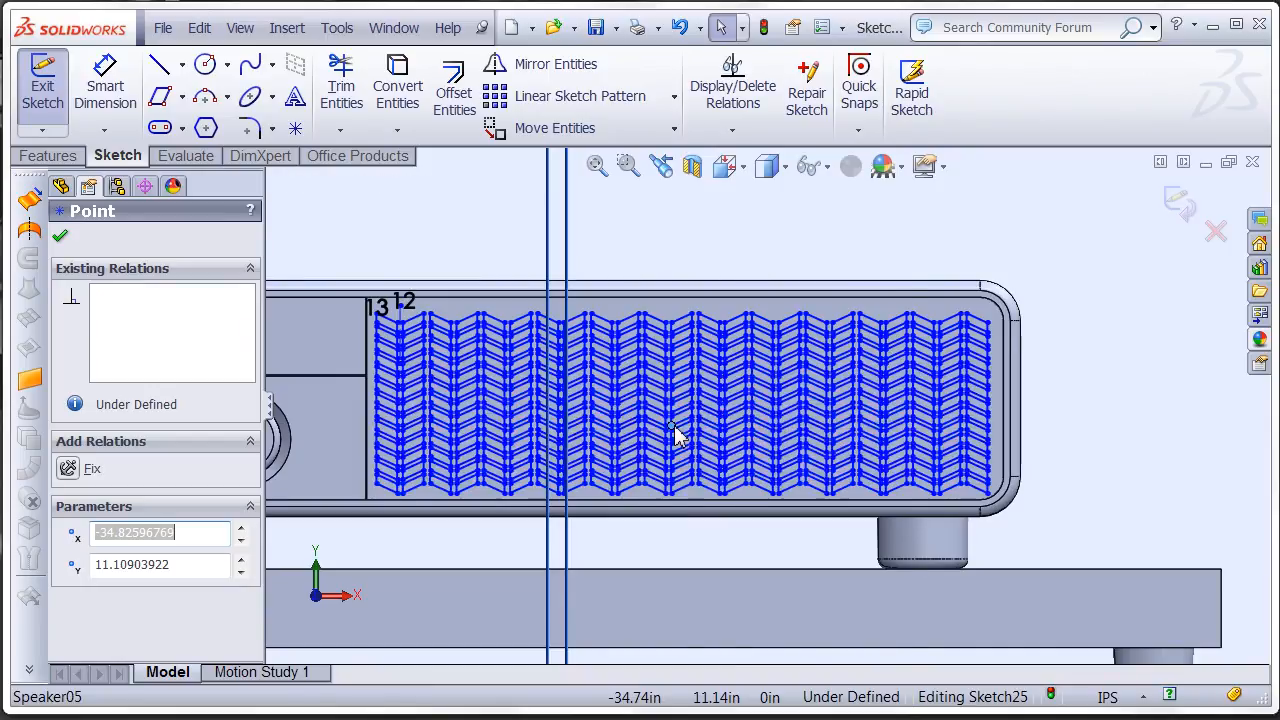
right_click(674, 428)
click(1073, 312)
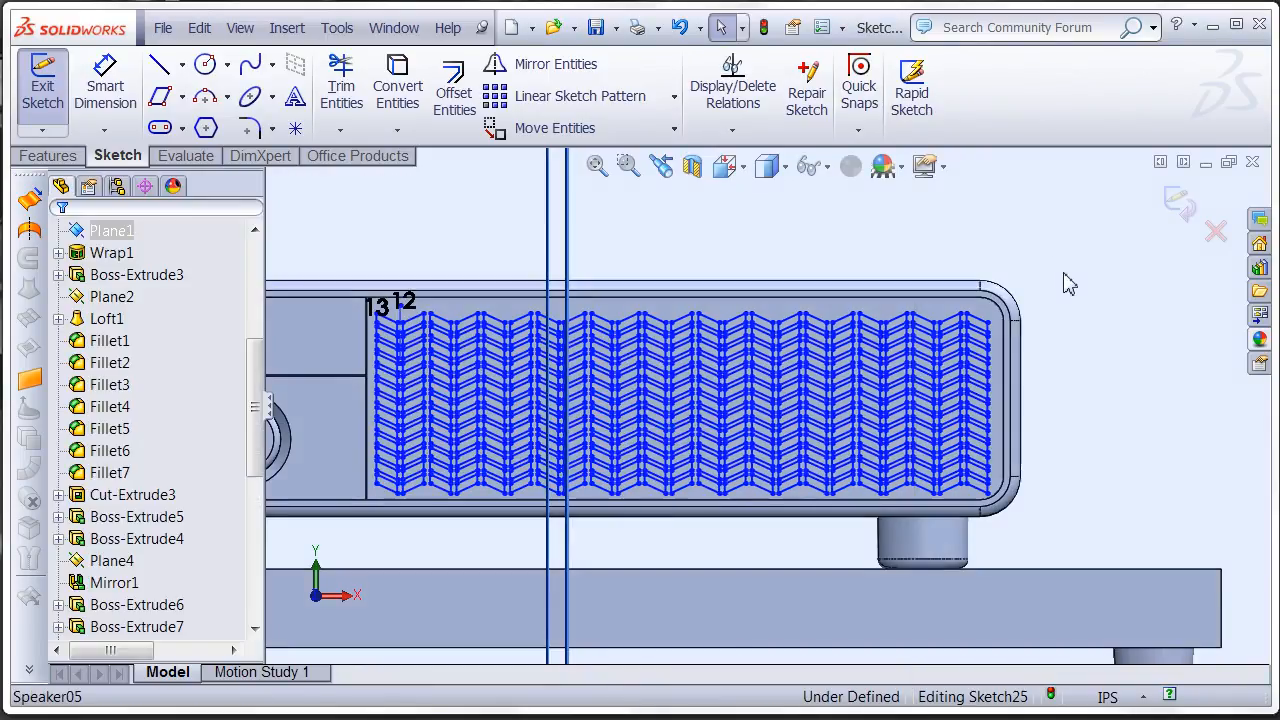
- Move the whole parallelogram pattern slightly upward with Move Entities, using From/To points, to centre it vertically in the front panel
drag(1059, 230, 338, 536)
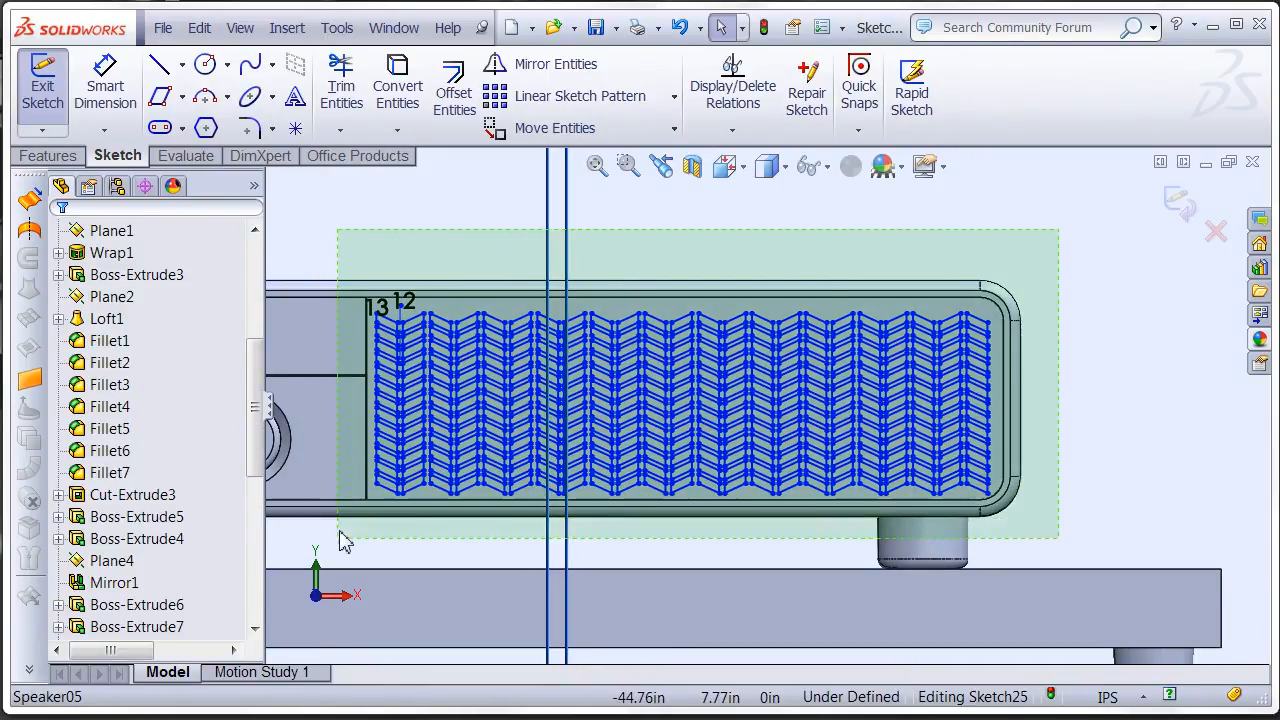
right_click(390, 500)
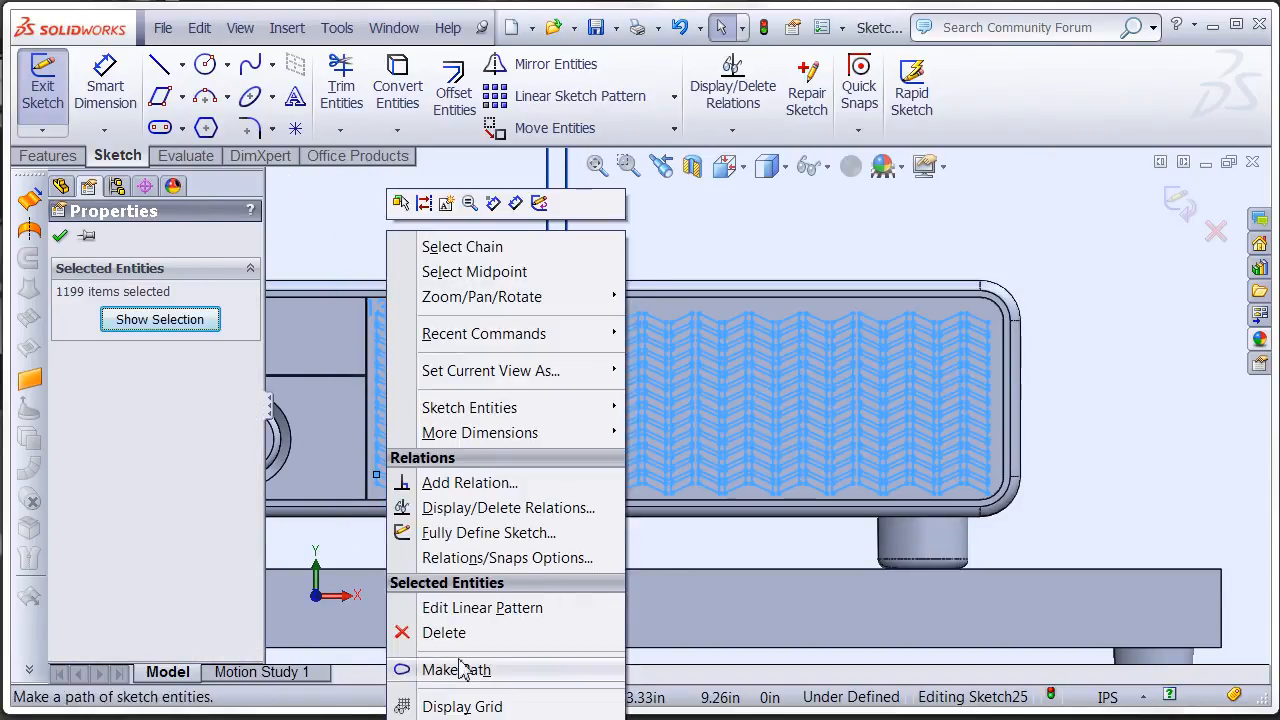
click(462, 718)
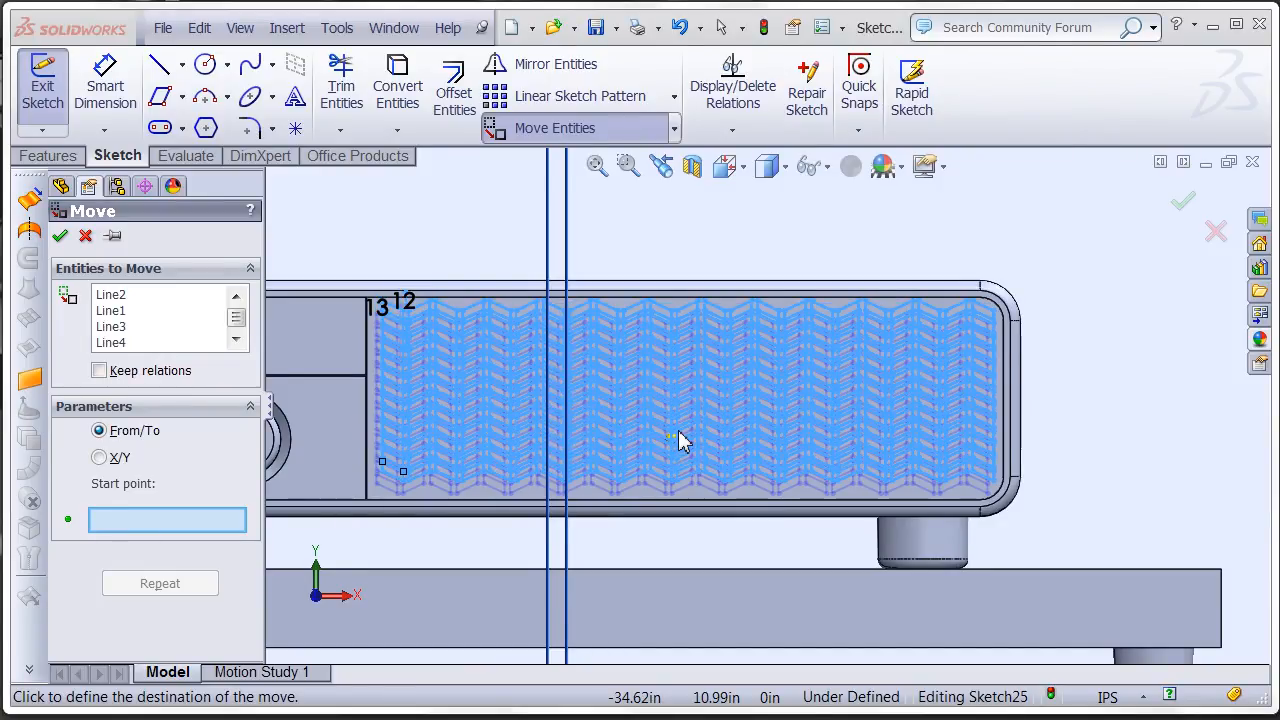
click(678, 434)
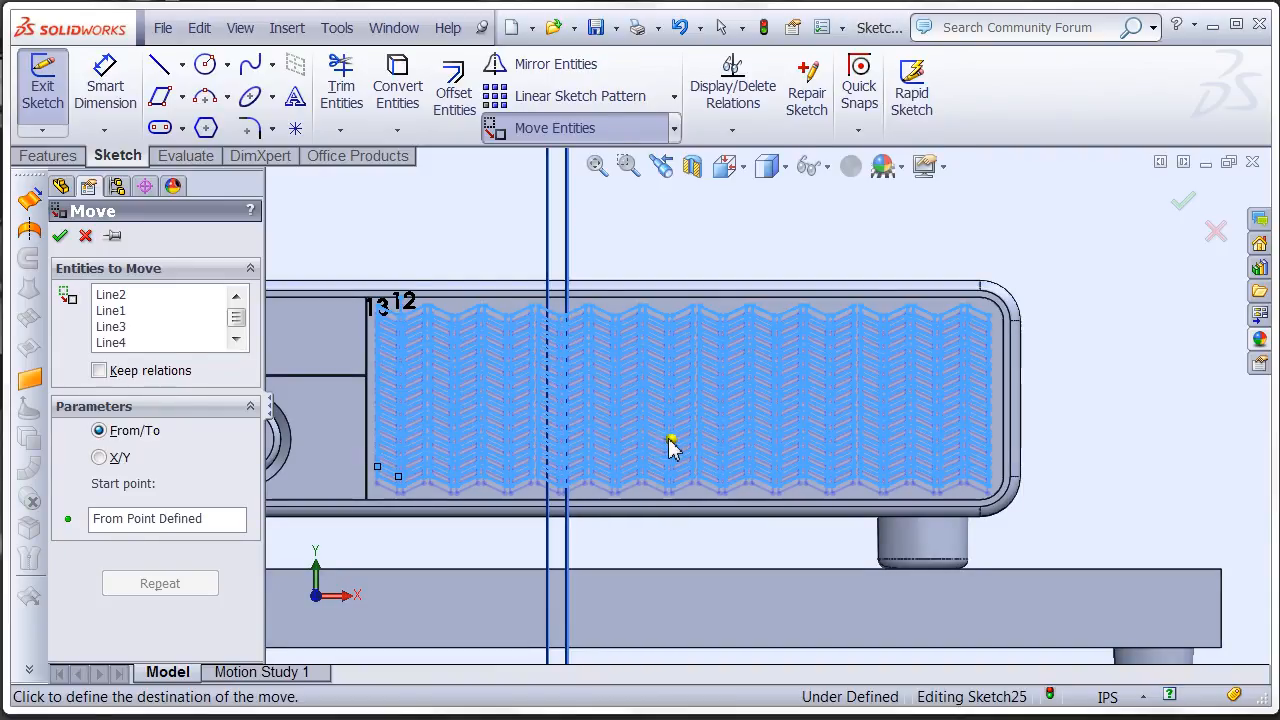
click(671, 445)
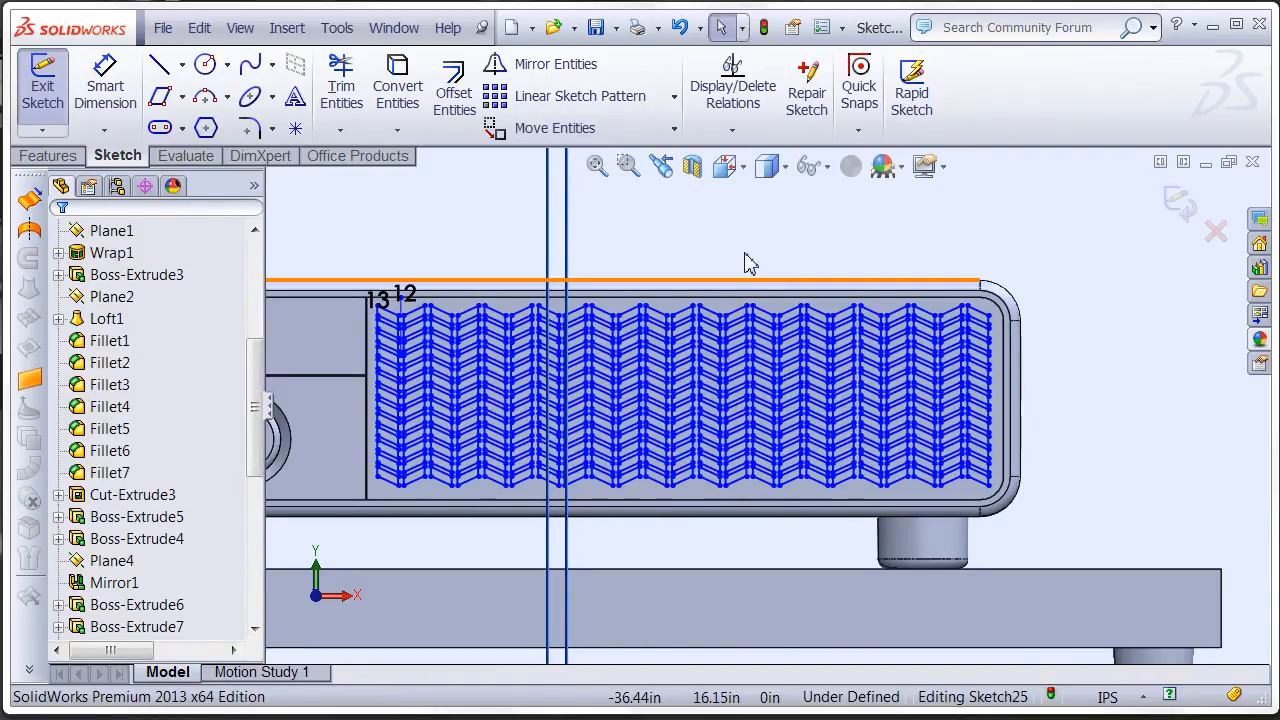
- Exit the sketch and cut-extrude the parallelograms blind 8.20 in, with Auto-select off and only the large front panel body in the feature scope
right_click(946, 232)
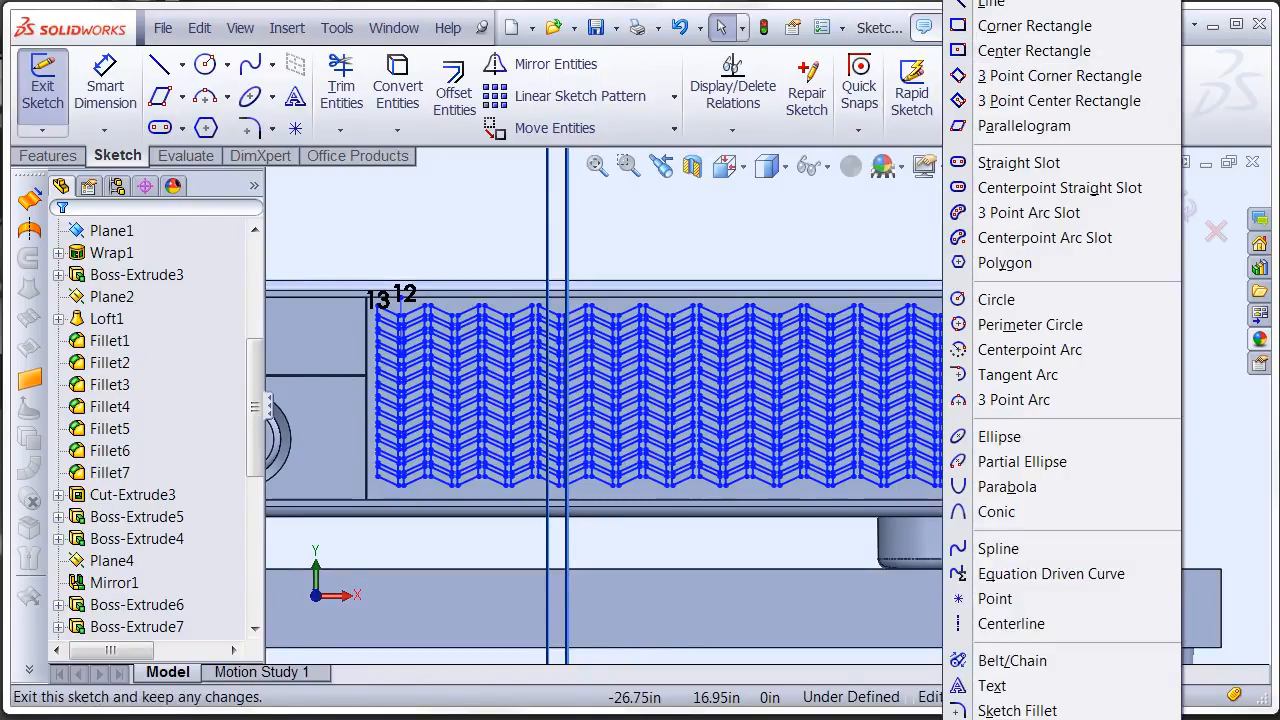
click(910, 208)
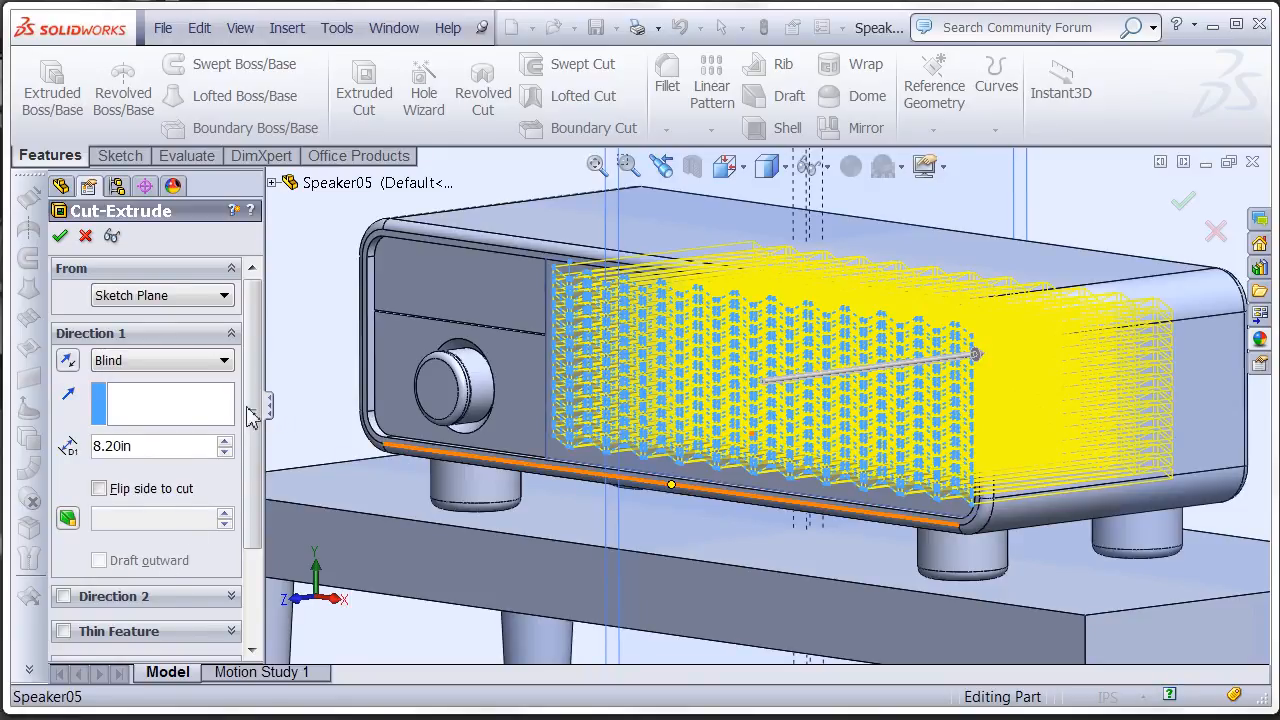
scroll(255, 604, down, 3)
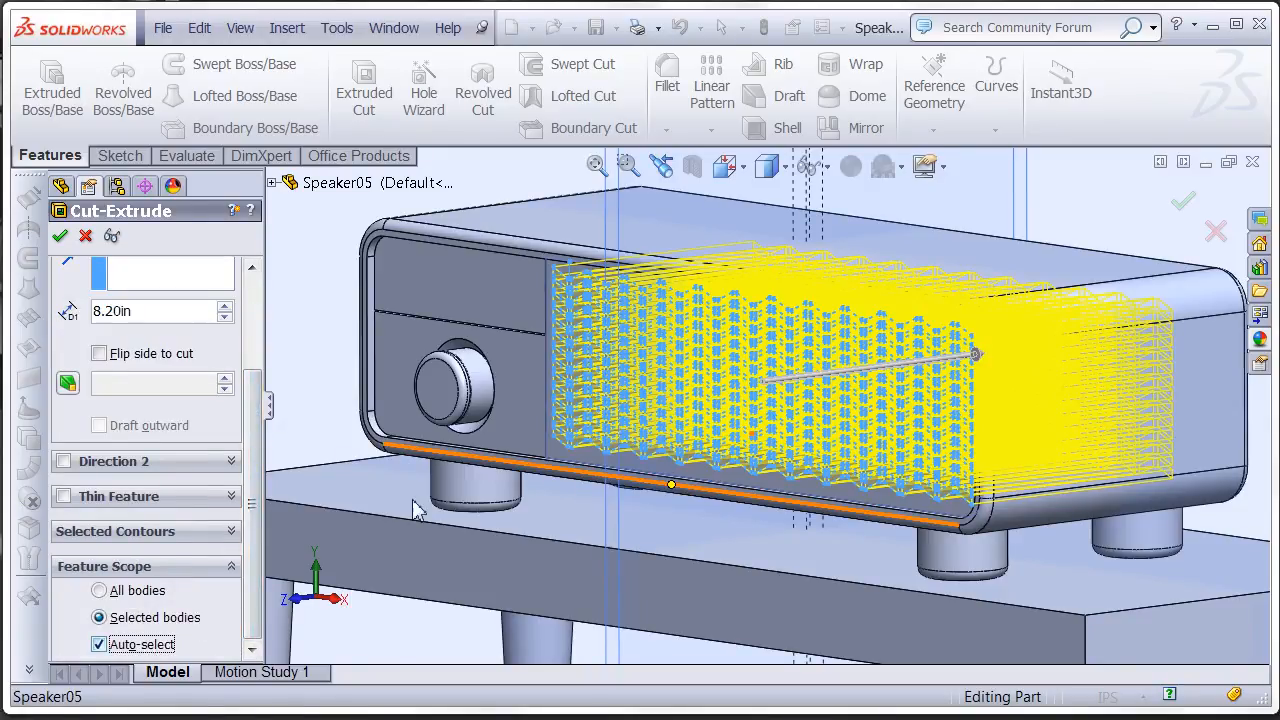
click(626, 462)
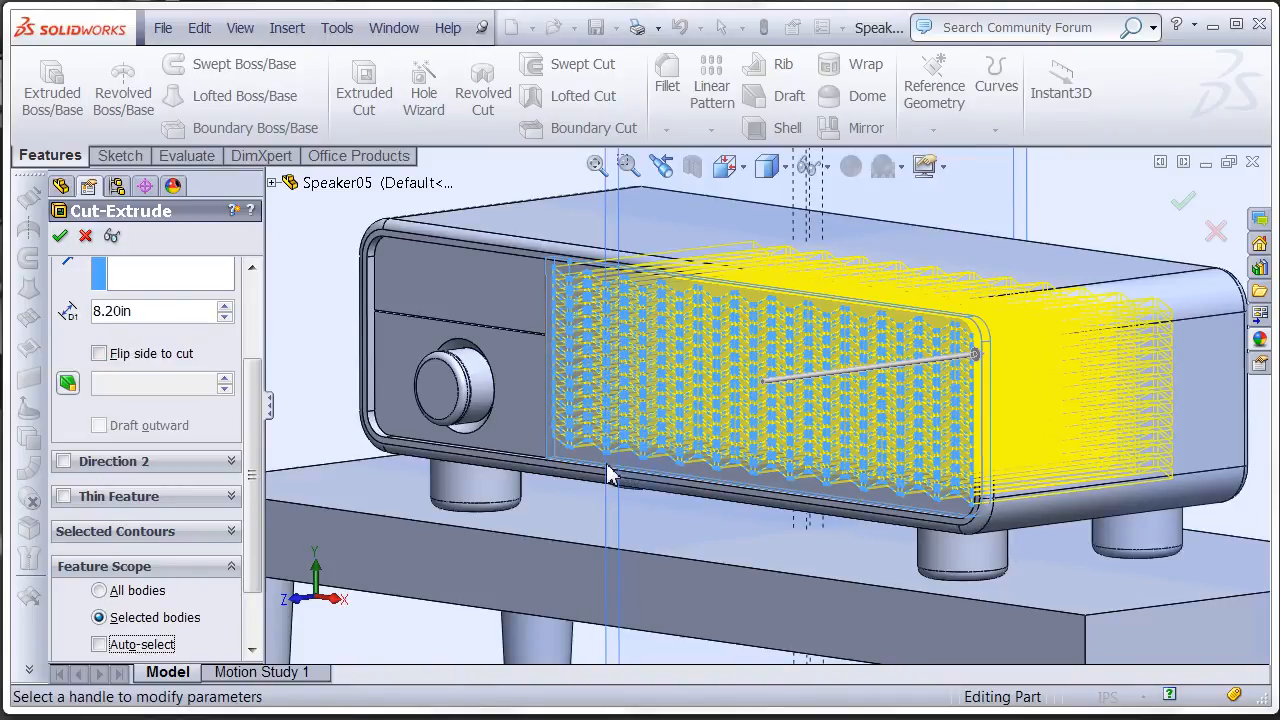
click(60, 240)
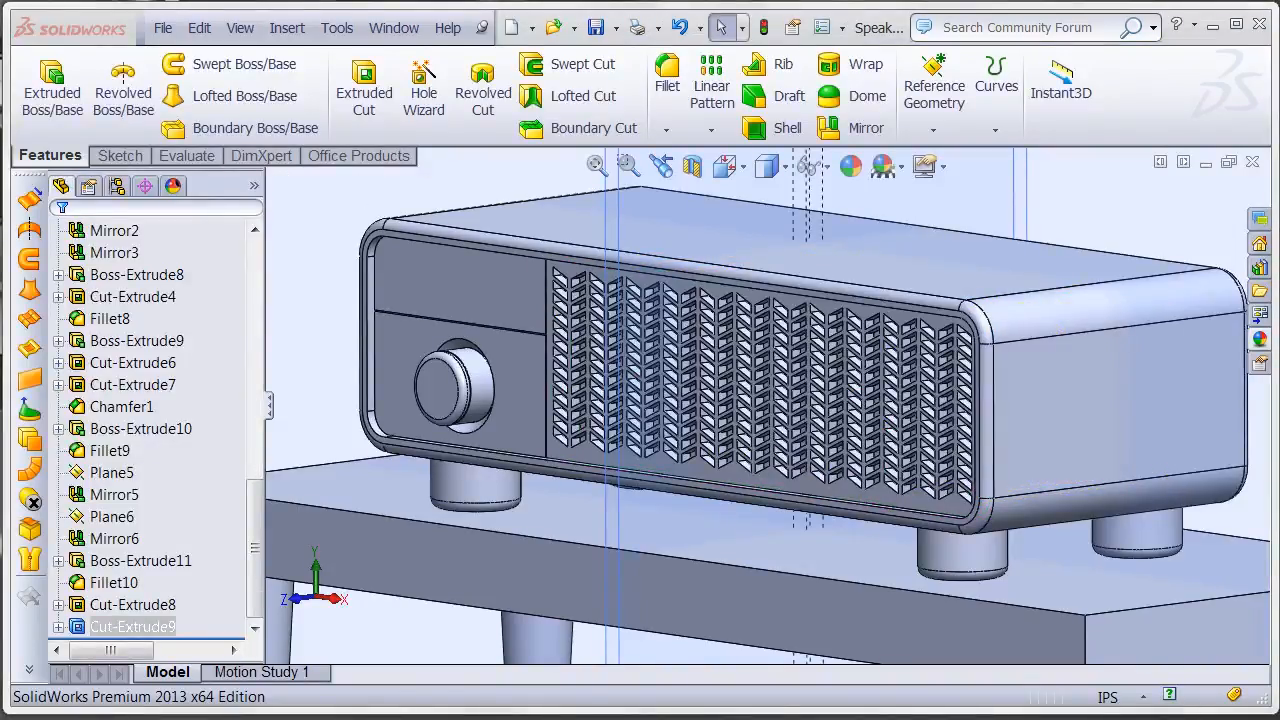
ctrl+middle_drag(699, 354, 724, 378)
scroll(684, 366, up, 4)
scroll(740, 392, down, 2)
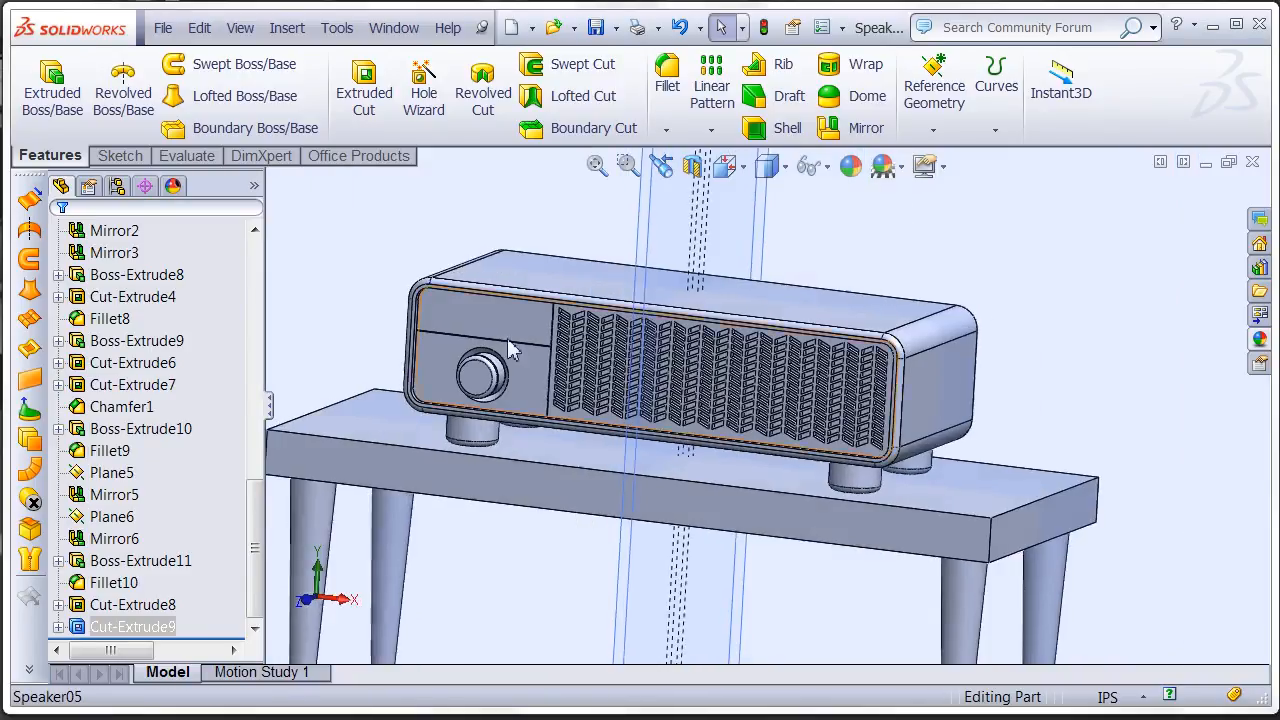